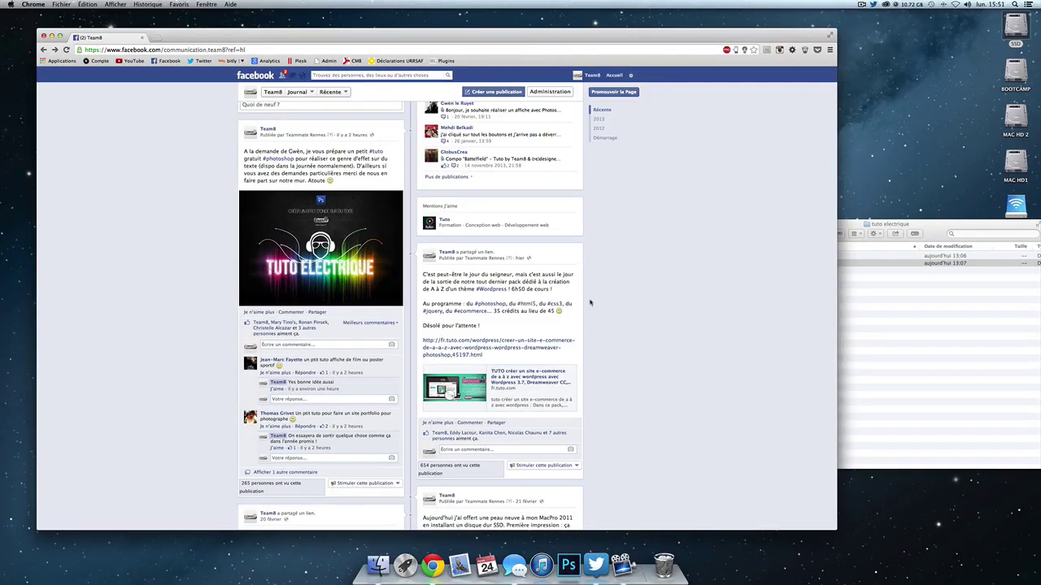
Browse the recent visitor posts and view the Tuto Electrique image full size
scroll(659, 313, "up", 2)
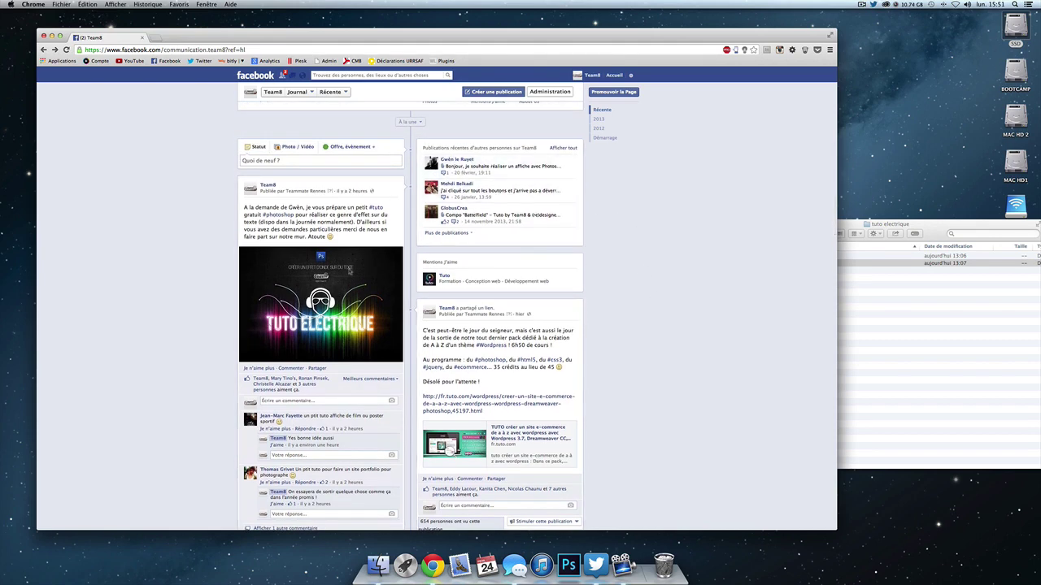
mouse_move(498, 109)
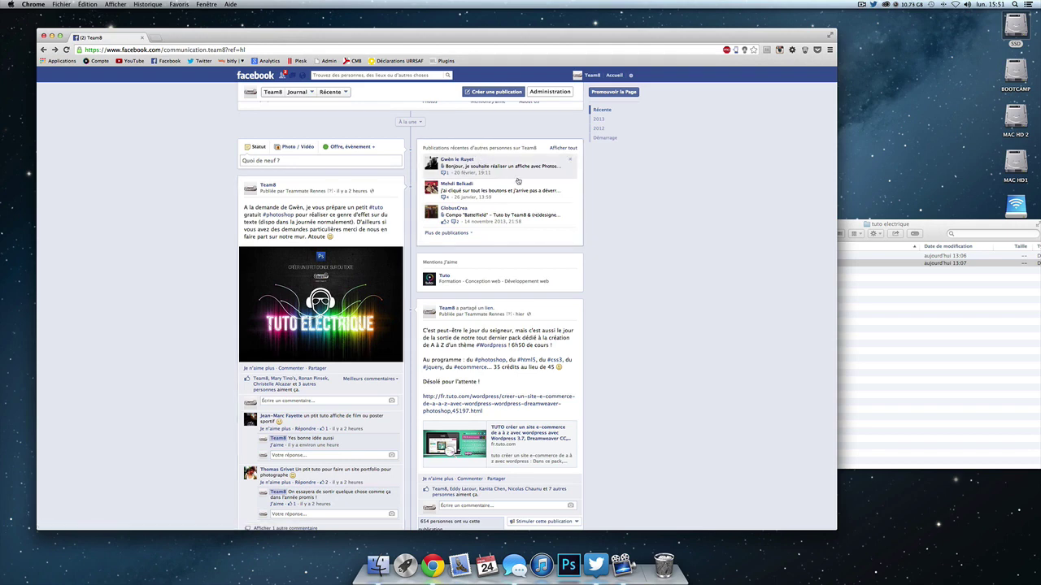
left_click(517, 179)
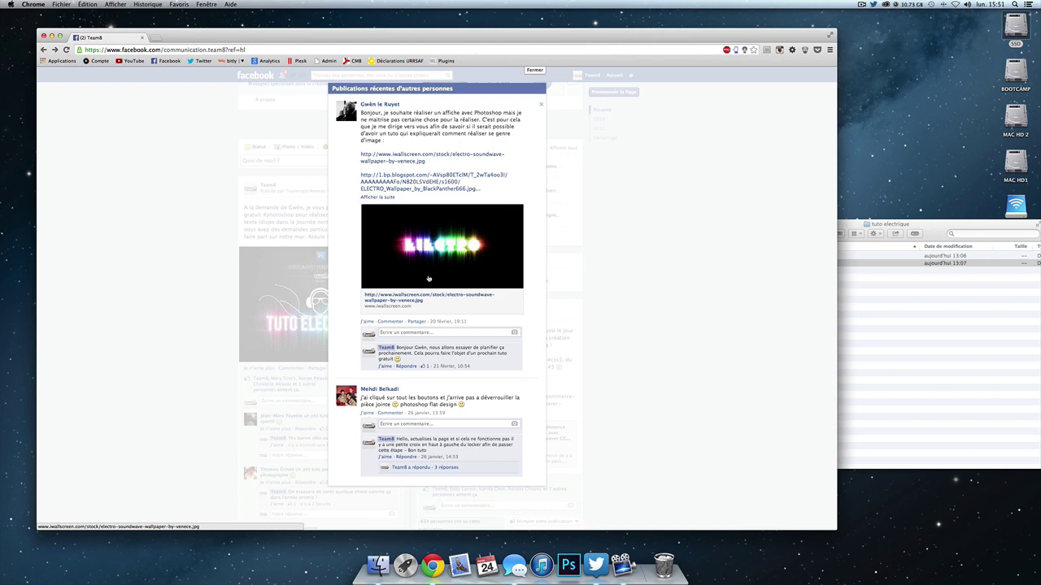
left_click(537, 72)
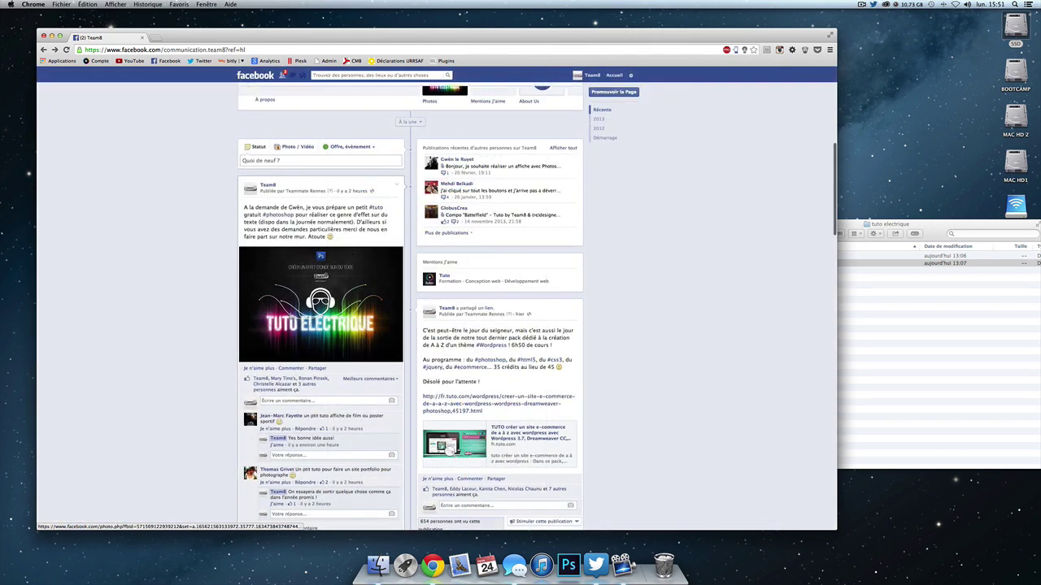
left_click(295, 313)
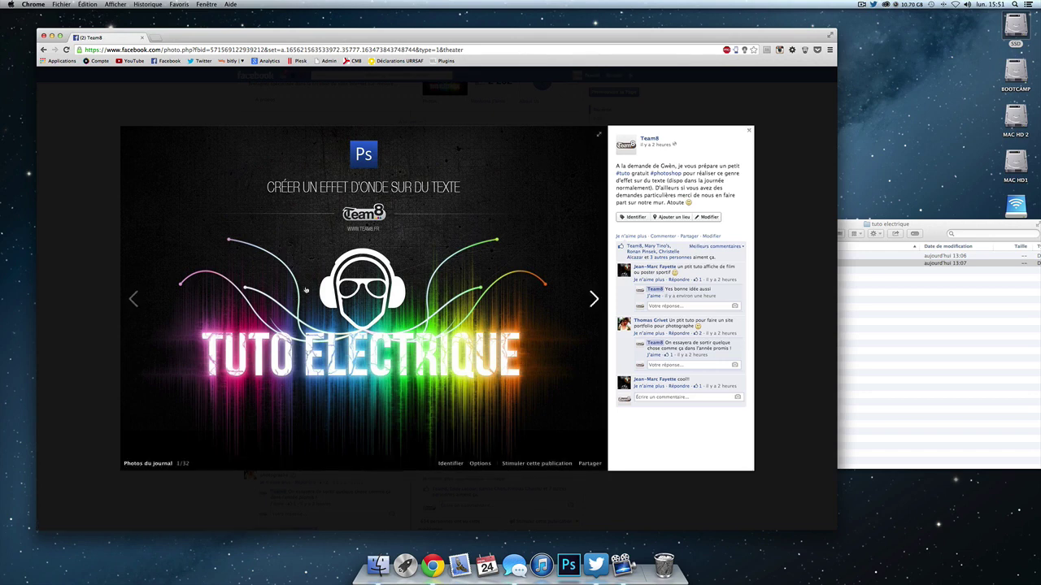
mouse_move(364, 298)
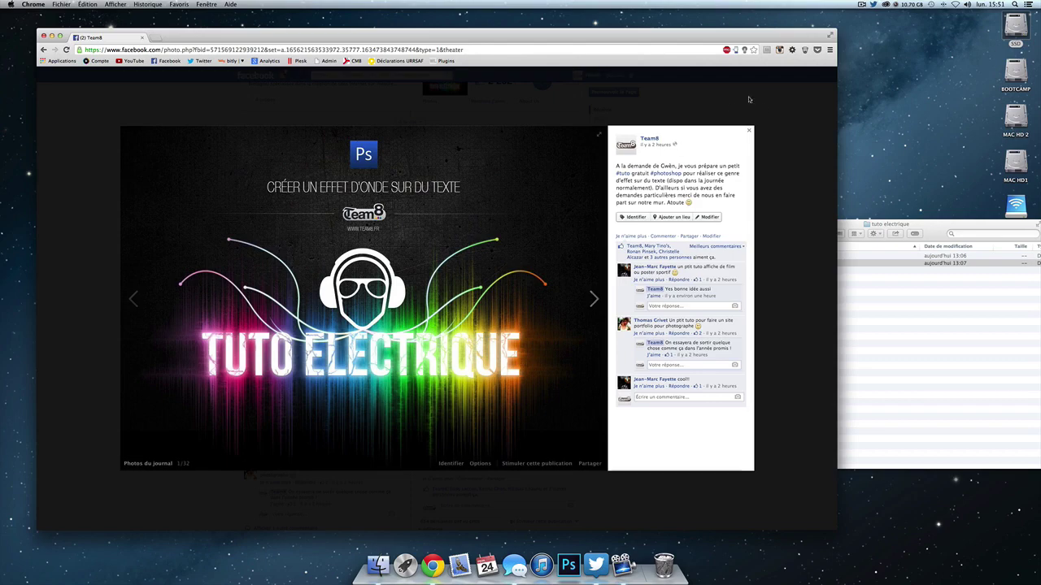
left_click(749, 130)
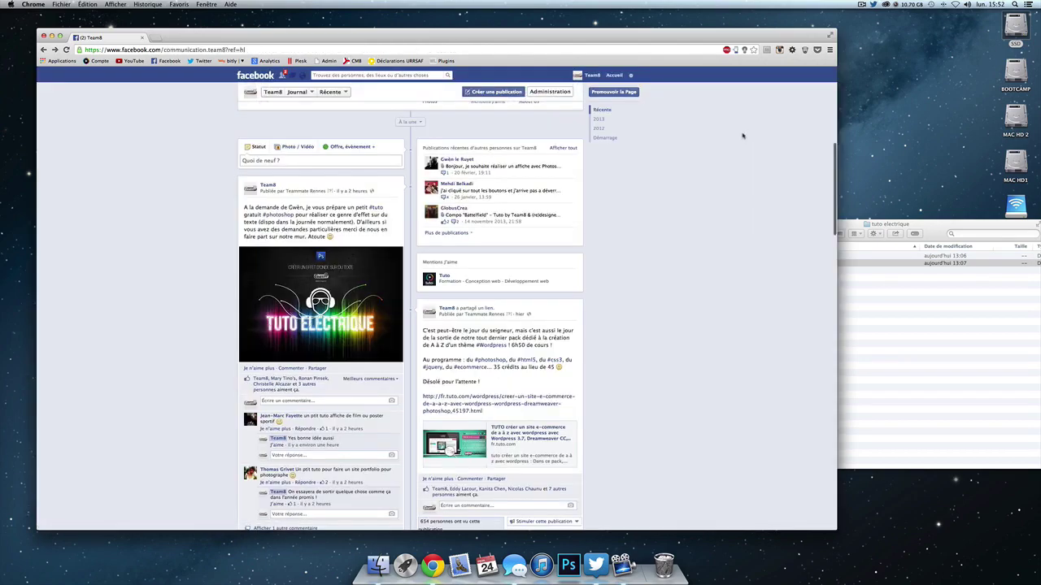
Bring the tuto electrique Finder window forward and expand its brushes and images folders
left_click(950, 313)
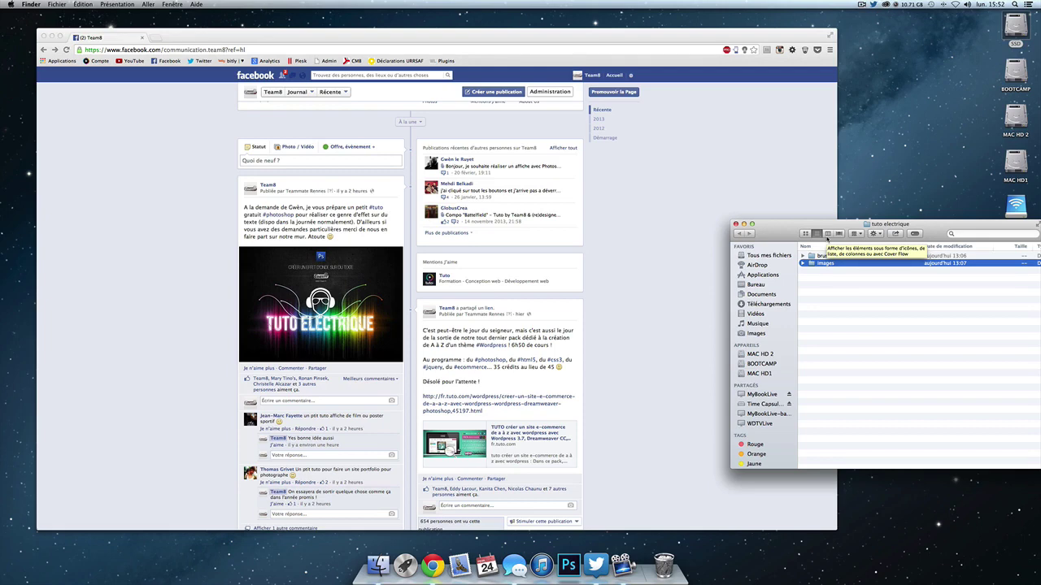
left_click(850, 286)
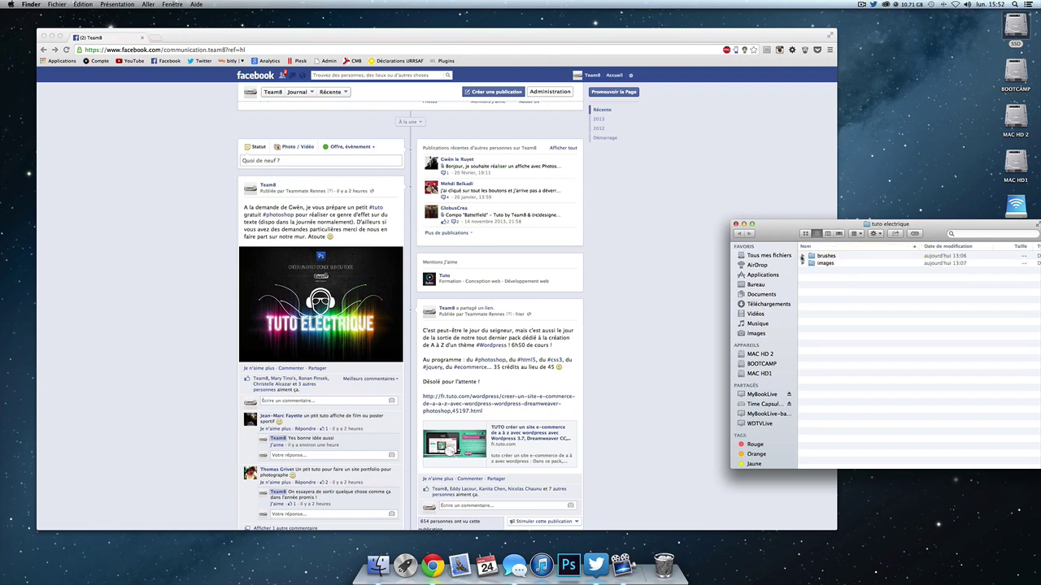
left_click(802, 258)
left_click(803, 277)
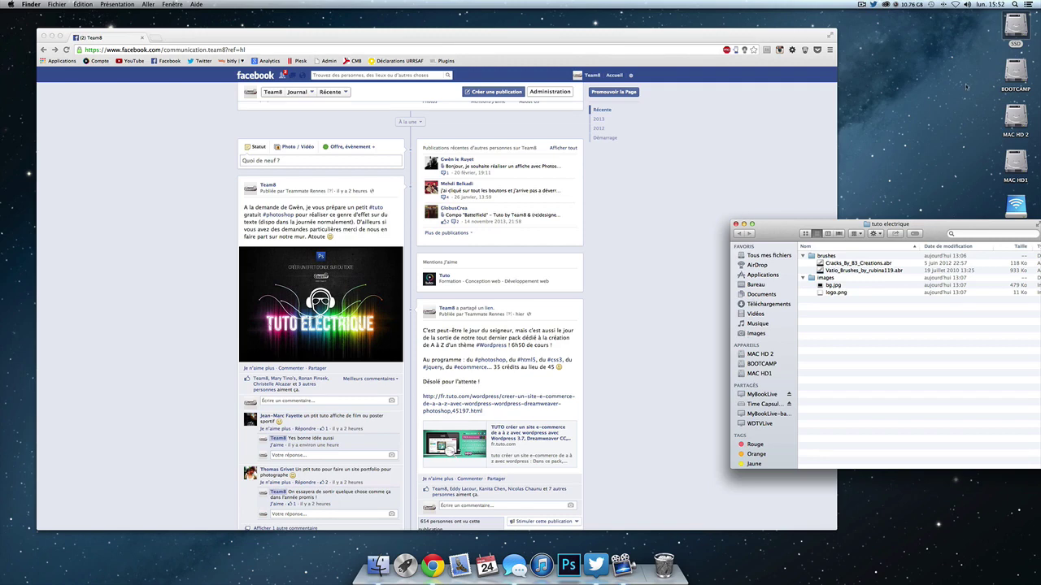
Open SSD > Applications > Adobe Photoshop CC > Presets > Brushes in a Finder window
double_click(1015, 27)
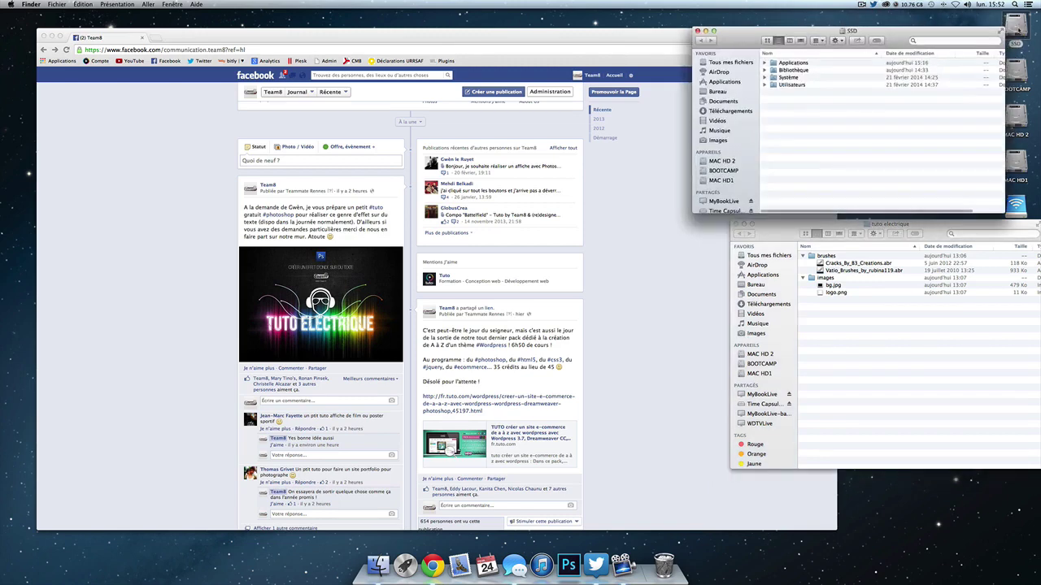
left_click_drag(842, 34, 535, 40)
left_click(482, 70)
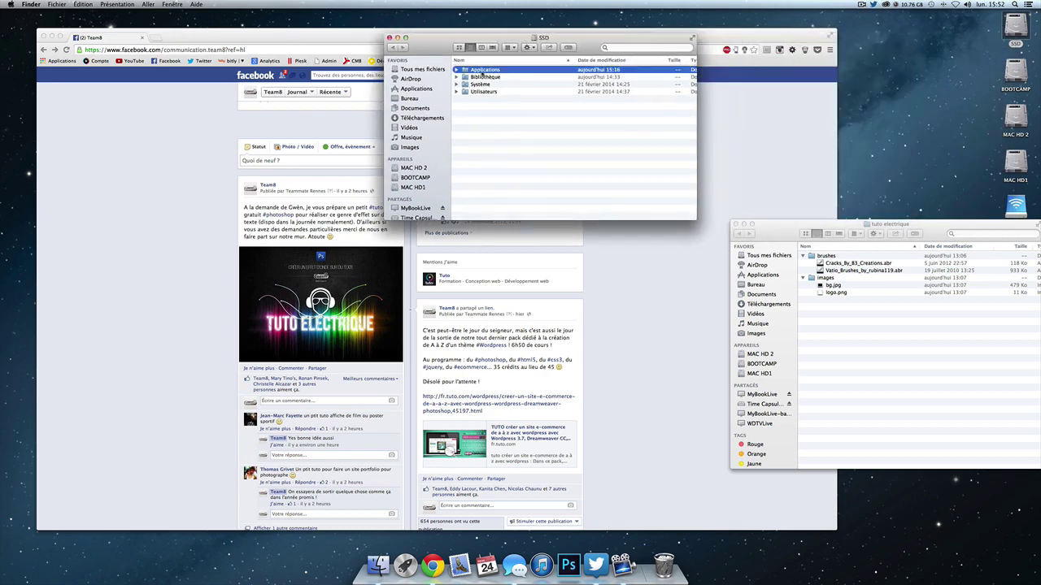
double_click(483, 71)
double_click(588, 114)
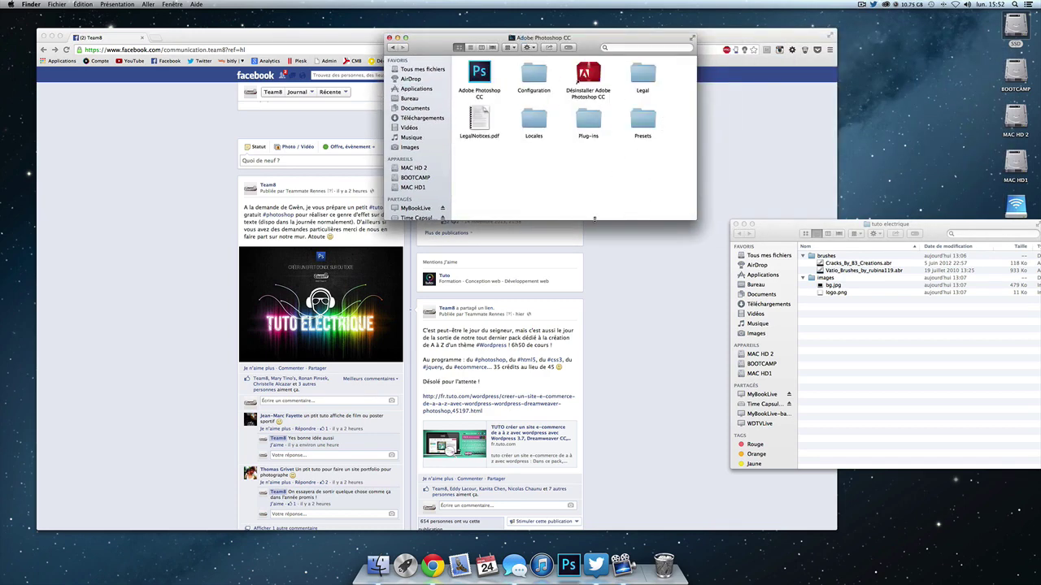
left_click_drag(594, 218, 594, 350)
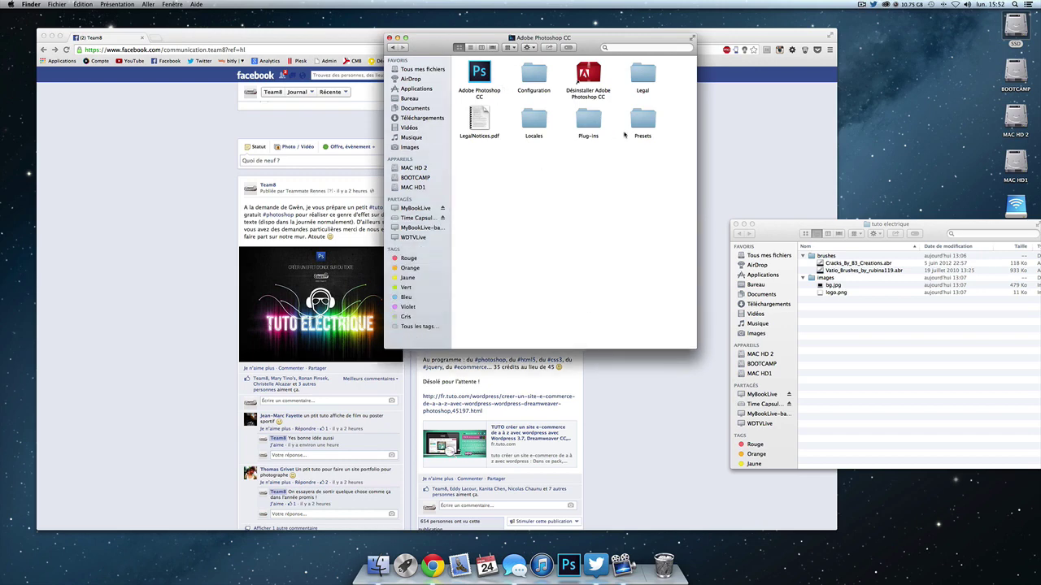
double_click(642, 121)
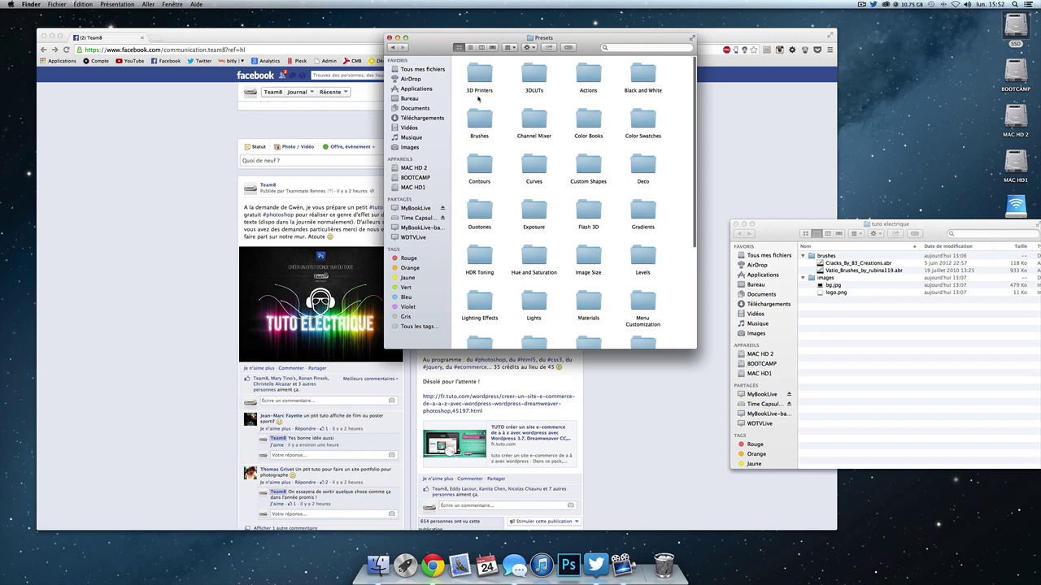
double_click(479, 121)
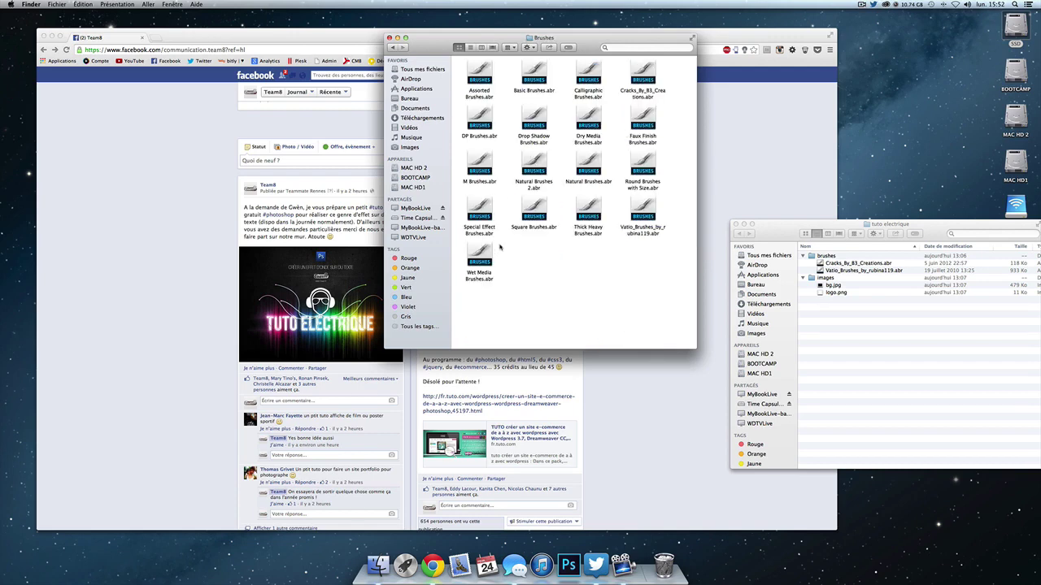
Drag both .abr brush files into Brushes, choosing Arrêter since they already exist
left_click(850, 265)
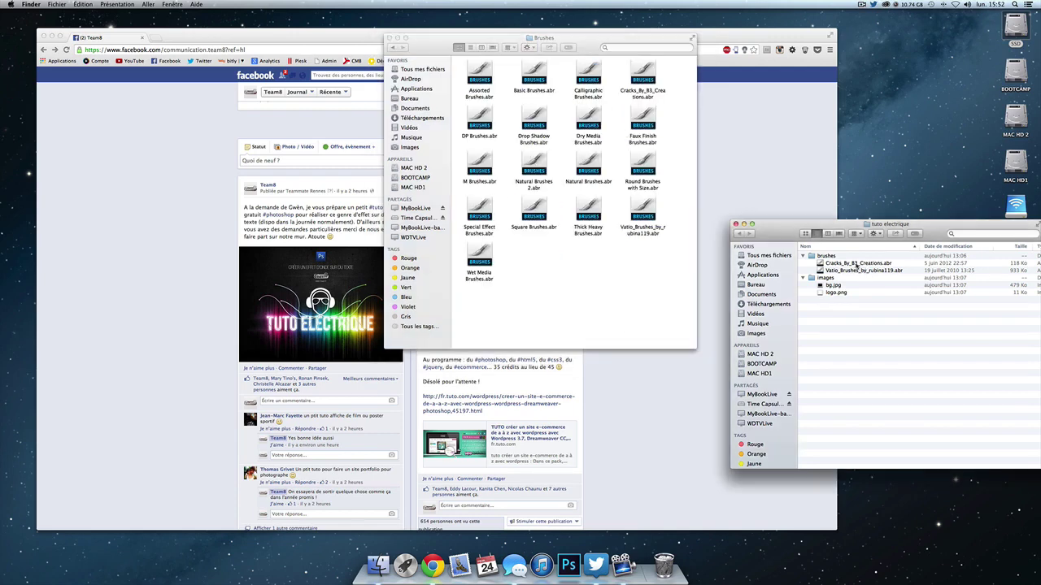
left_click(845, 273, "shift")
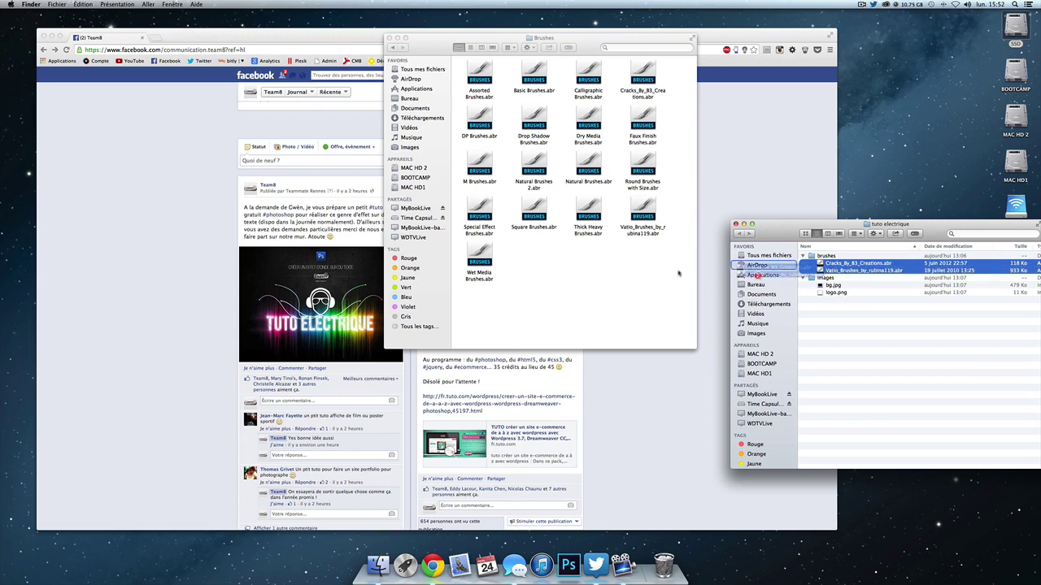
left_click_drag(831, 270, 491, 221)
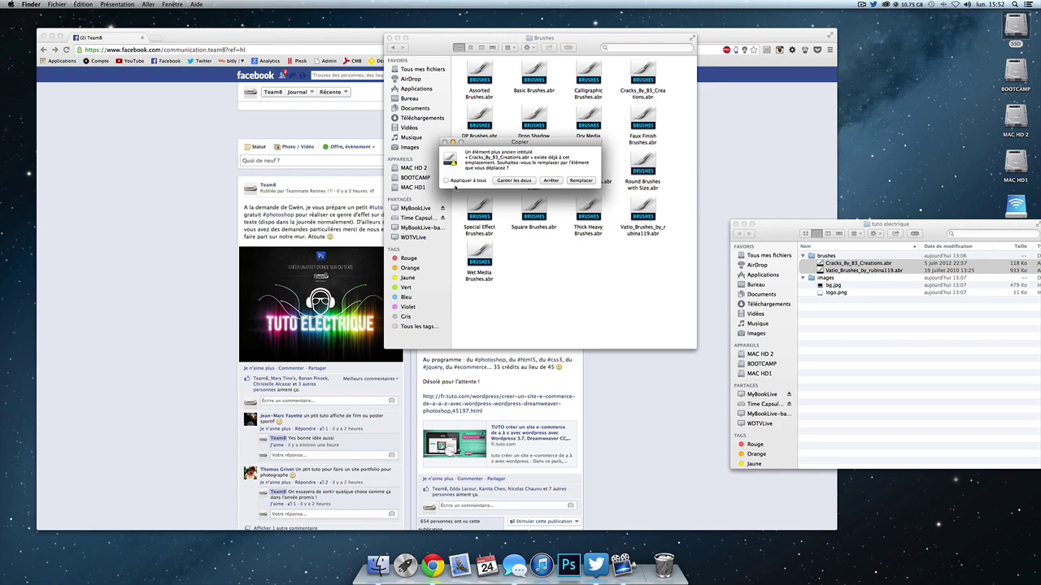
left_click(551, 182)
left_click(945, 393)
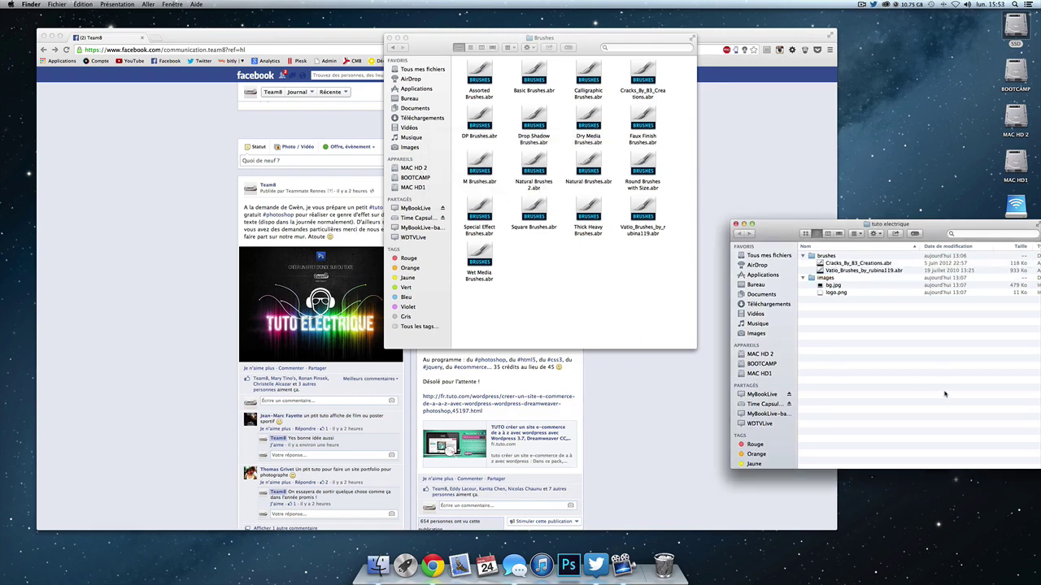
left_click(574, 276)
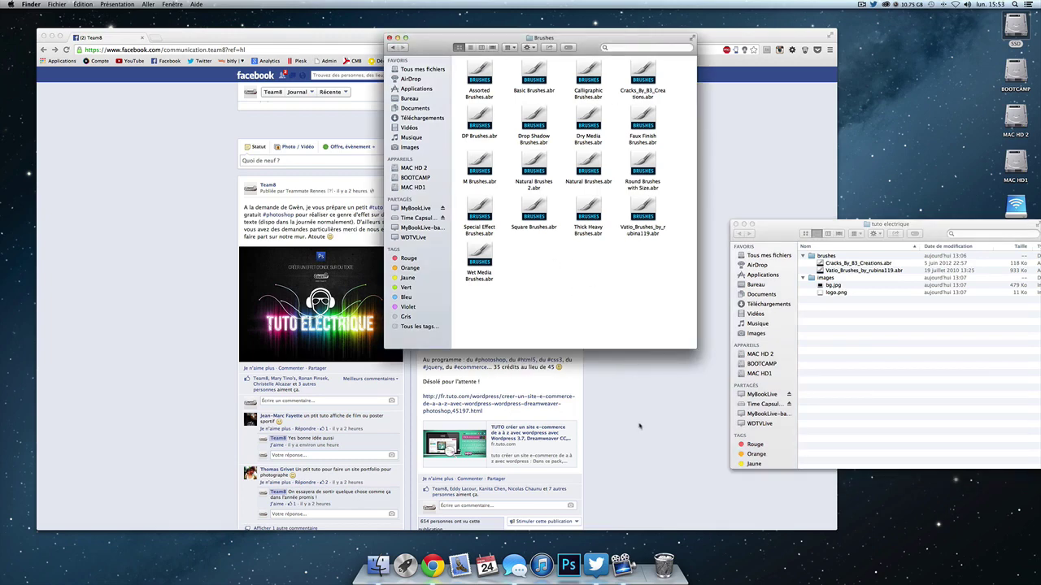
Launch Photoshop and open bg.jpg in it via Finder's Ouvrir avec menu
left_click(567, 565)
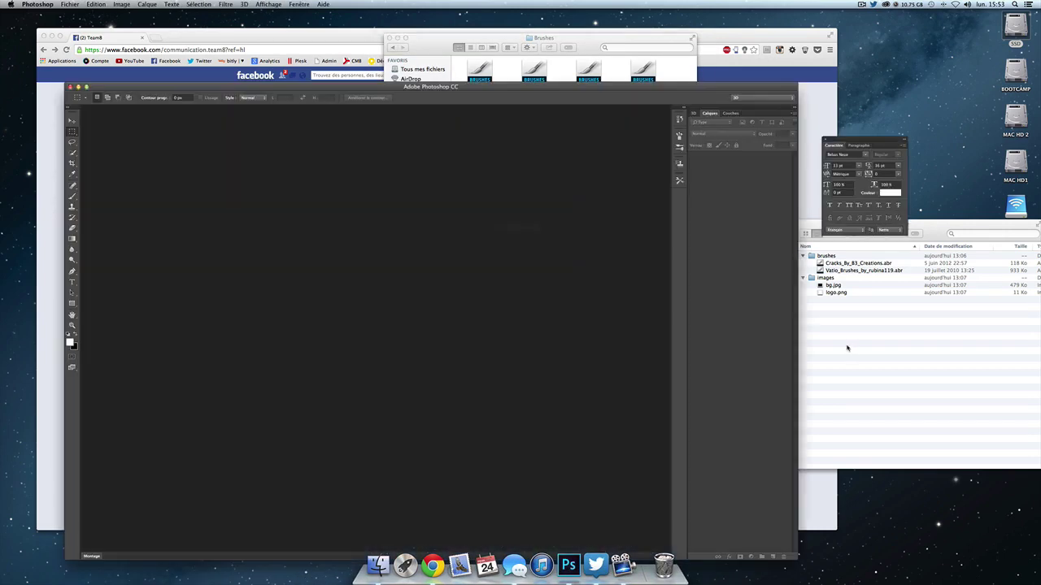
left_click(854, 336)
right_click(832, 291)
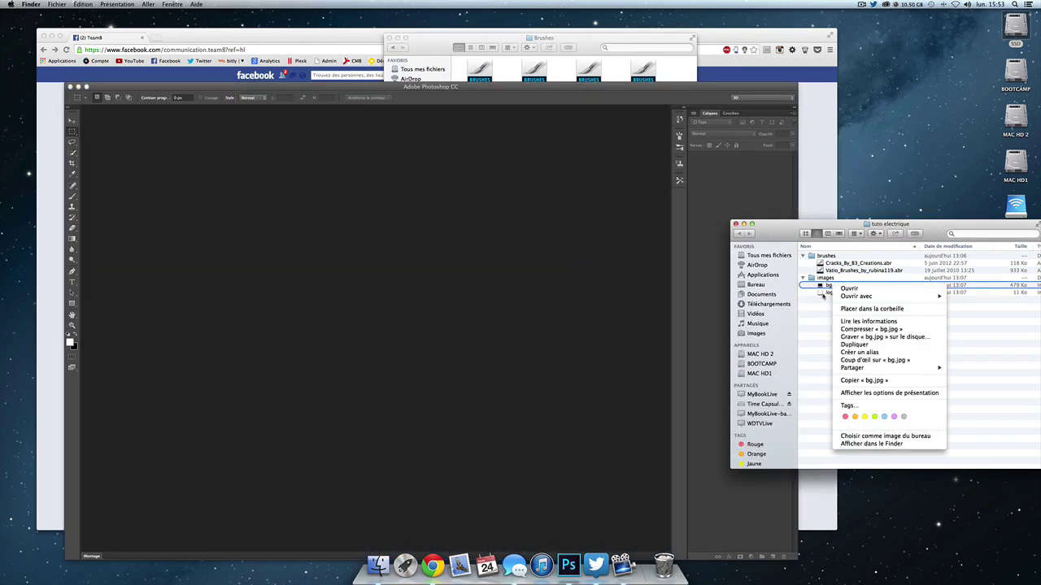
left_click(851, 290)
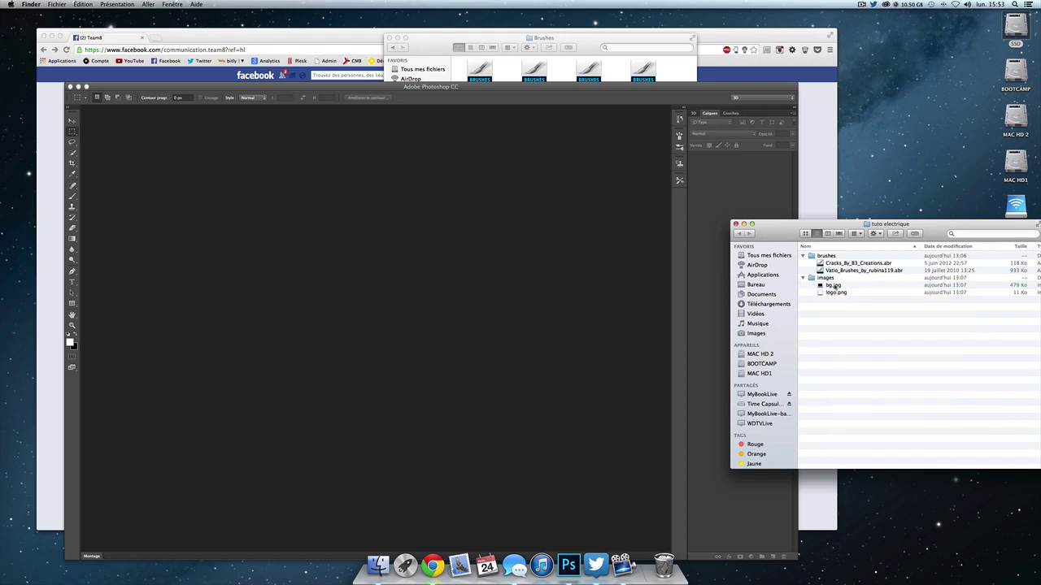
right_click(833, 286)
left_click(976, 314)
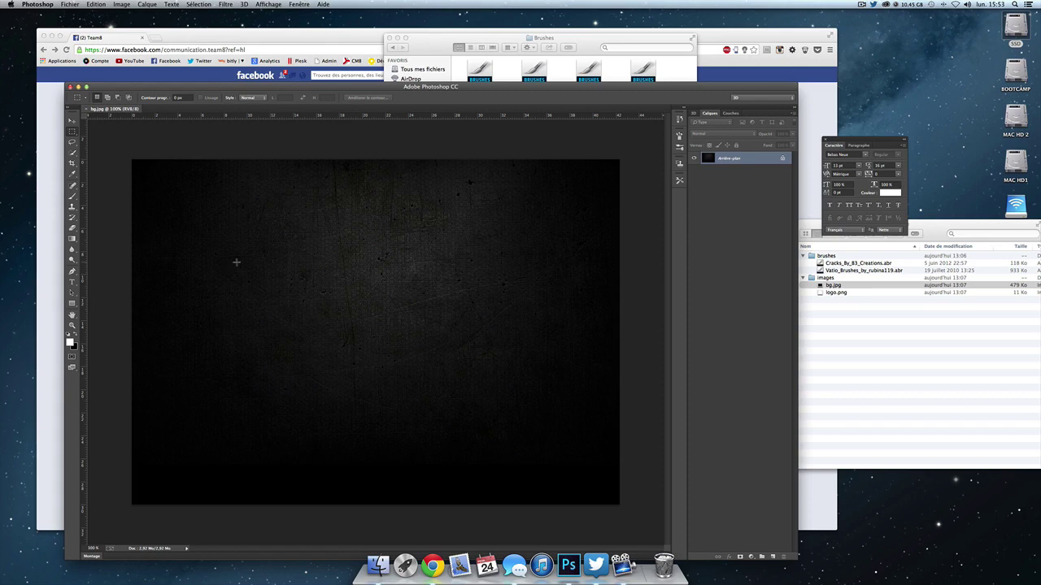
left_click(72, 121)
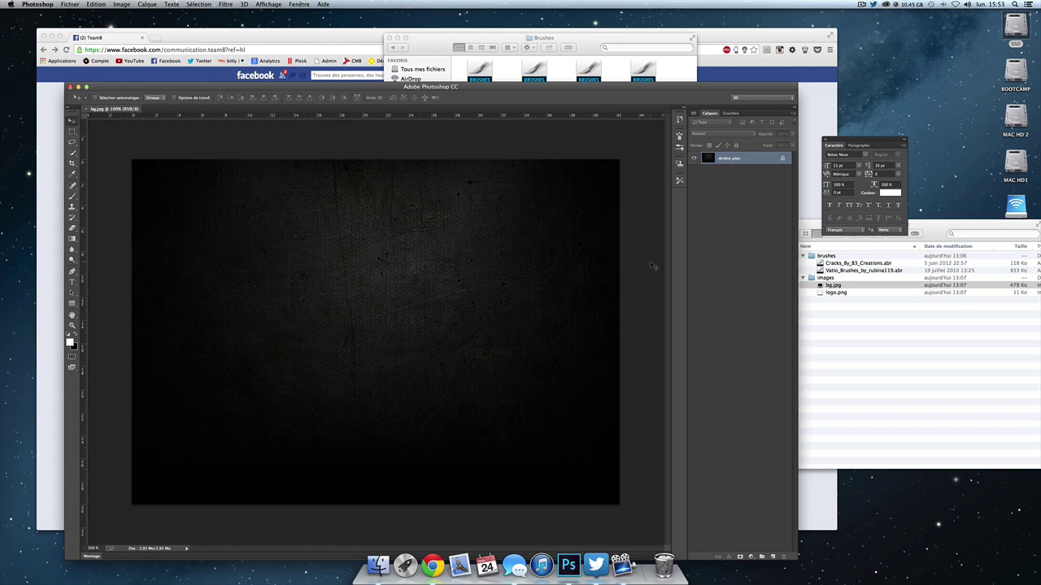
left_click(72, 282)
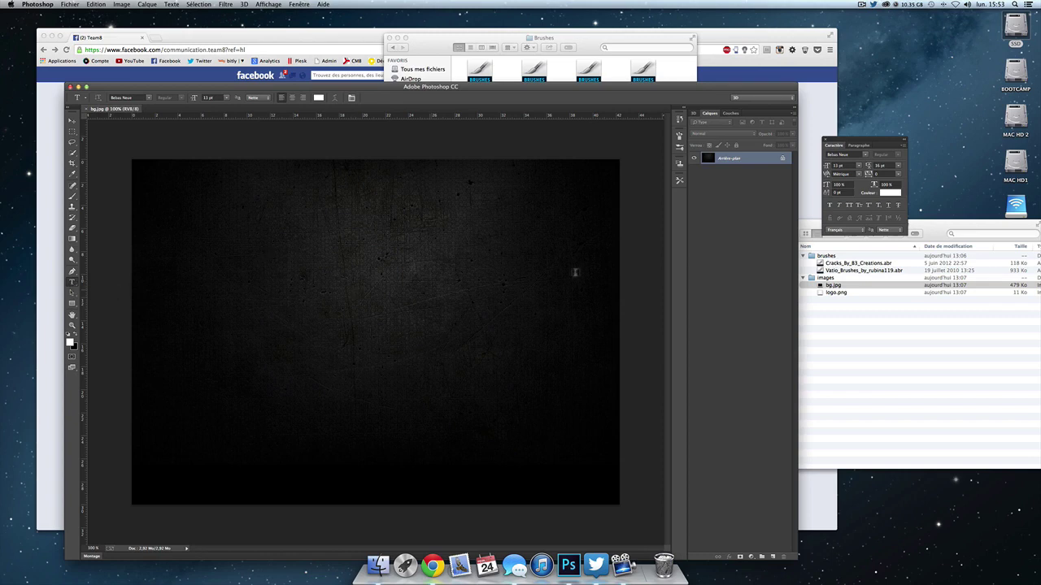
Unlock Arrière-plan as Calque 0 and drag a vertical guide to the canvas centre
double_click(751, 163)
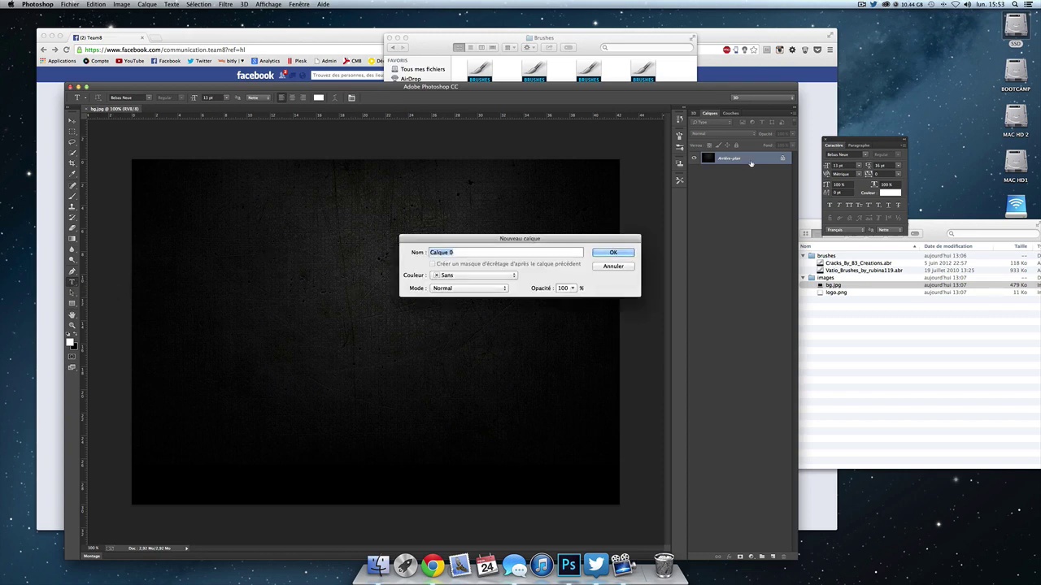
key("Return")
key("ctrl+t")
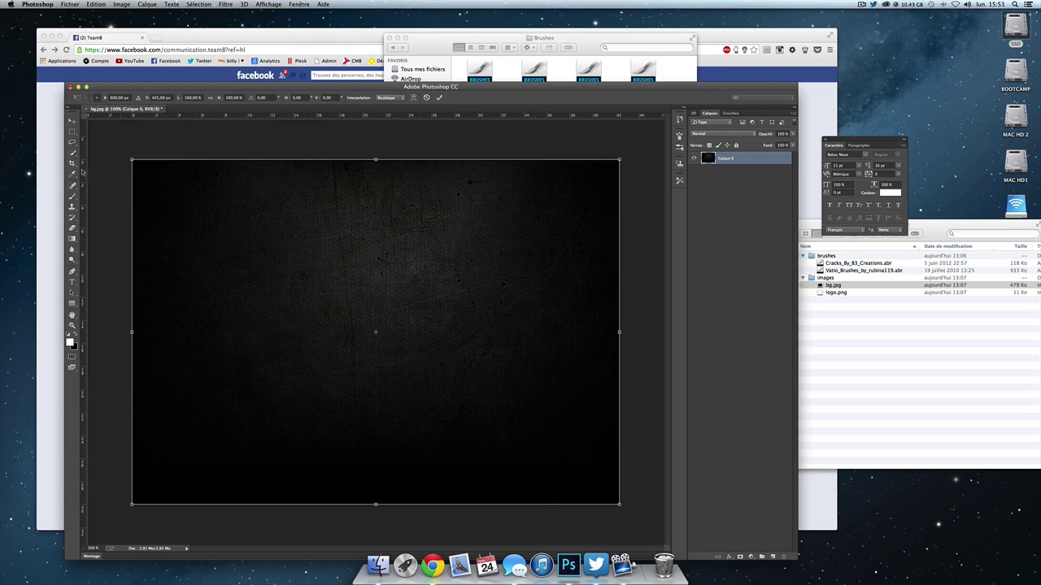
key("ctrl+r")
key("ctrl+r")
key("ctrl+r")
key("ctrl+r")
key("ctrl+r")
key("ctrl+r")
key("ctrl+r")
key("ctrl+r")
key("ctrl+r")
key("ctrl+r")
key("ctrl+r")
mouse_move(84, 329)
left_mouse_down()
mouse_move(187, 313)
mouse_move(377, 151)
mouse_move(376, 161)
left_mouse_up()
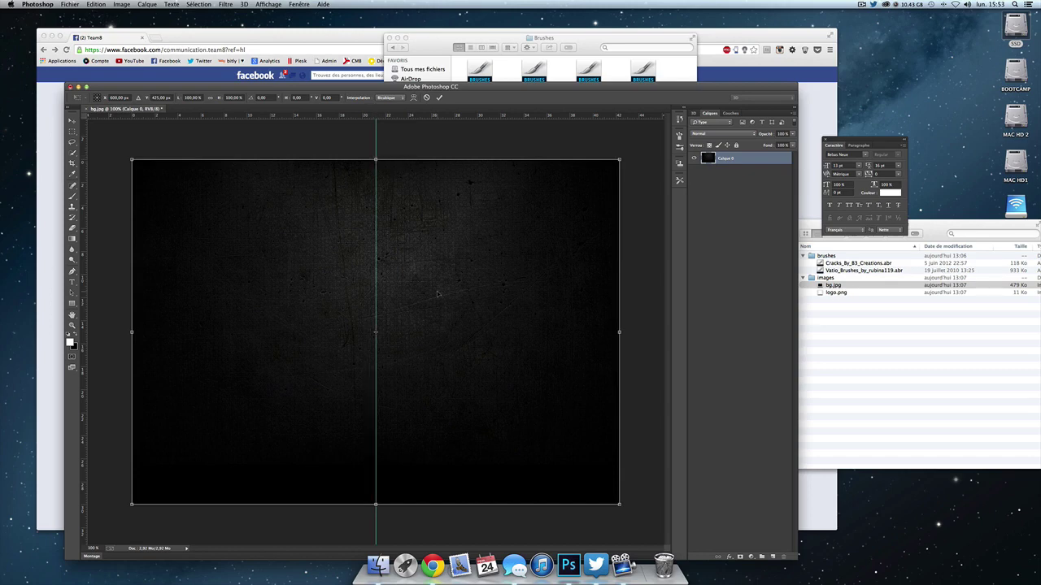
key("Return")
key("t")
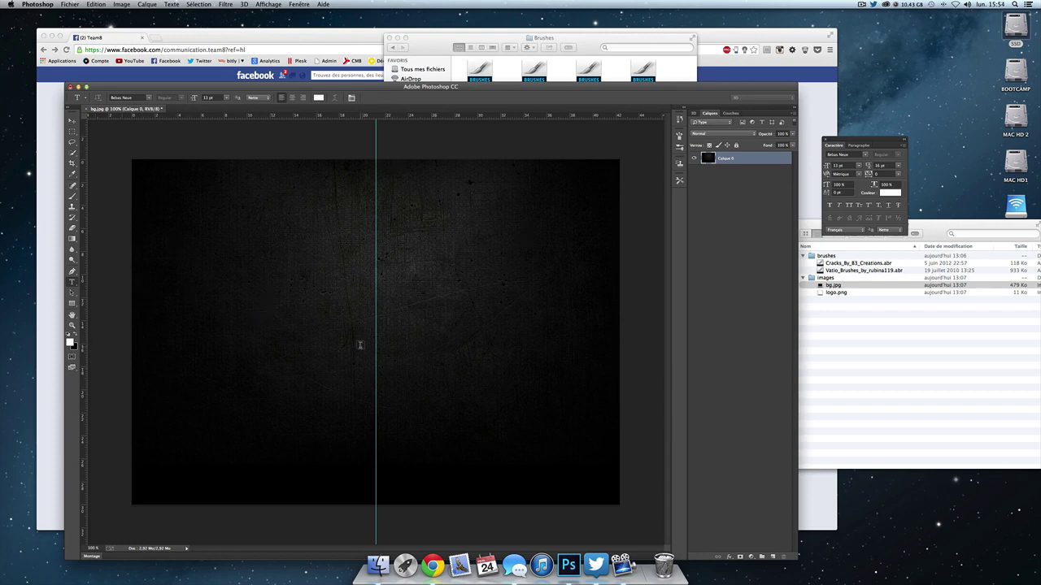
Add the 'Tuto electrique' text layer and position it near the canvas centre
left_click(71, 281)
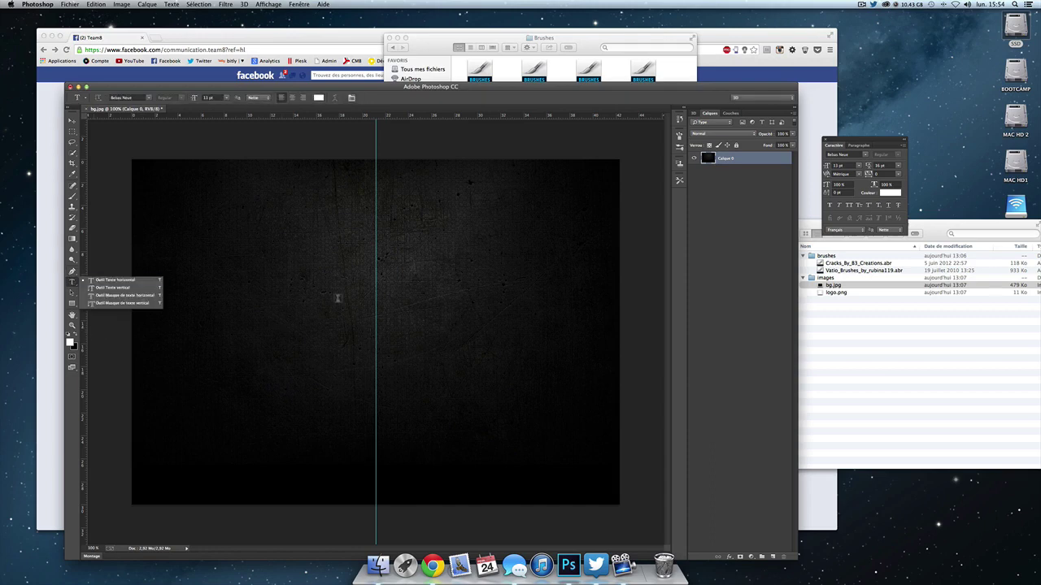
left_click(312, 294)
type("TUTO ELECTRONIQU")
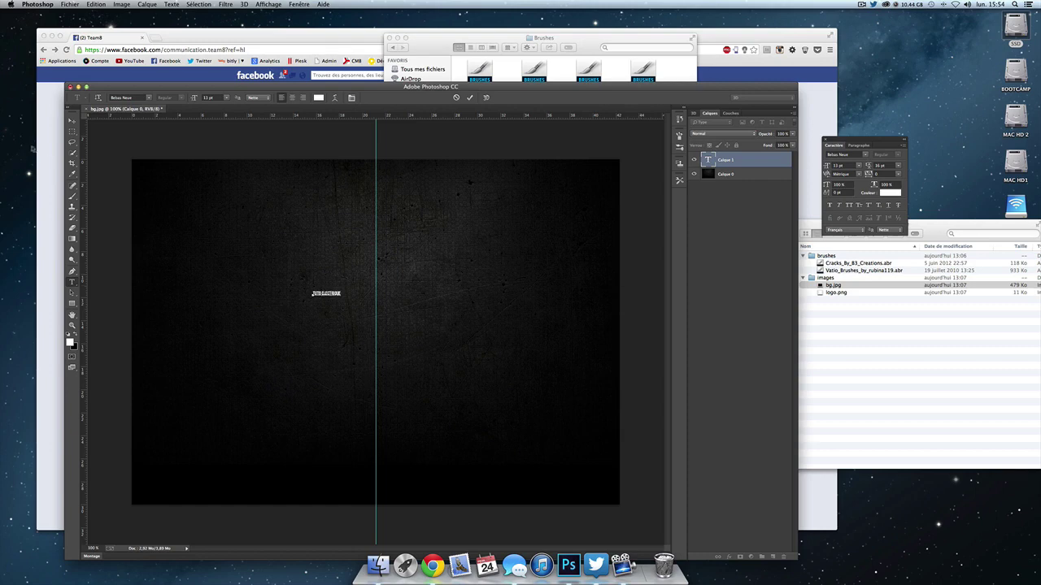
left_click(72, 121)
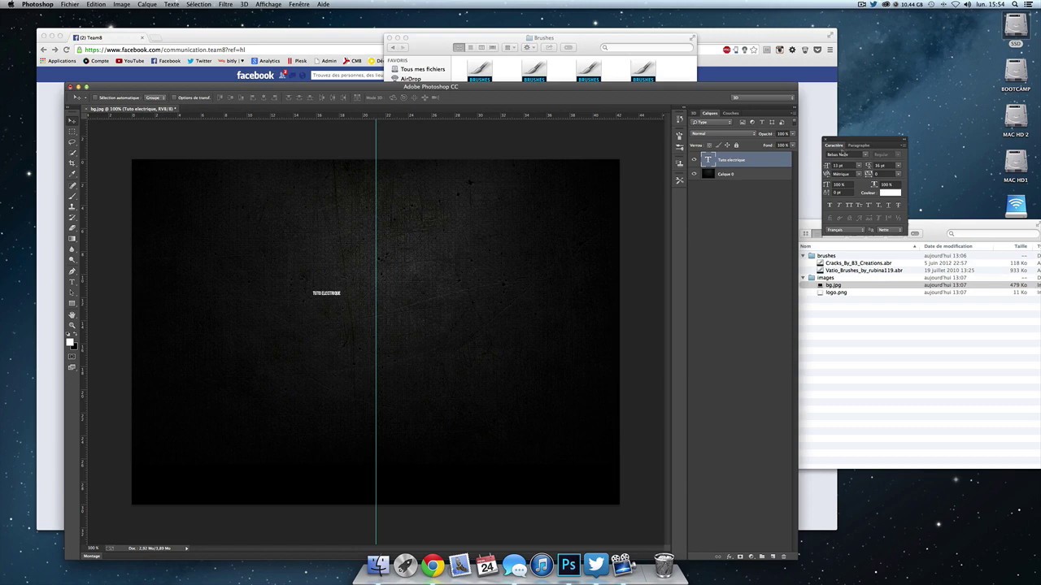
key("ctrl+t")
left_click_drag(340, 297, 583, 346)
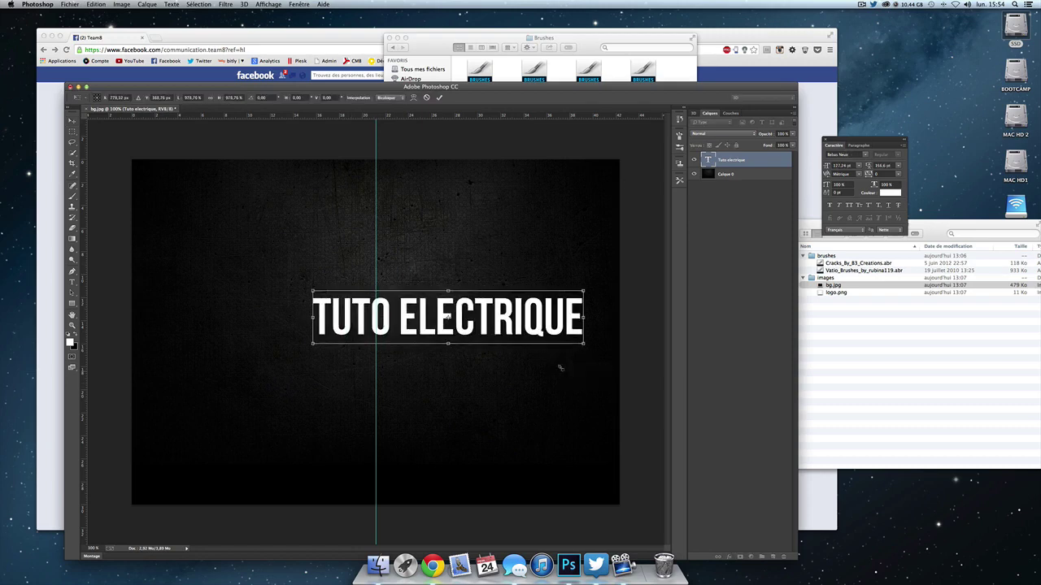
left_click_drag(438, 315, 370, 316)
key("Escape")
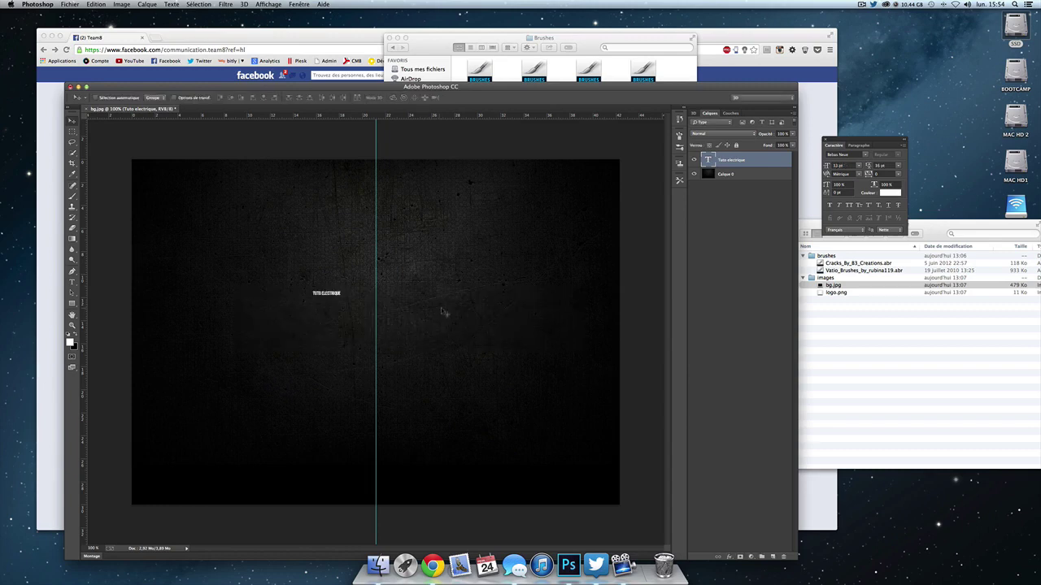
left_click(849, 157)
mouse_move(355, 313)
left_mouse_down()
mouse_move(328, 323)
mouse_move(363, 334)
left_mouse_up()
Scale the title up to a large size and centre it on the guide
key("ctrl+t")
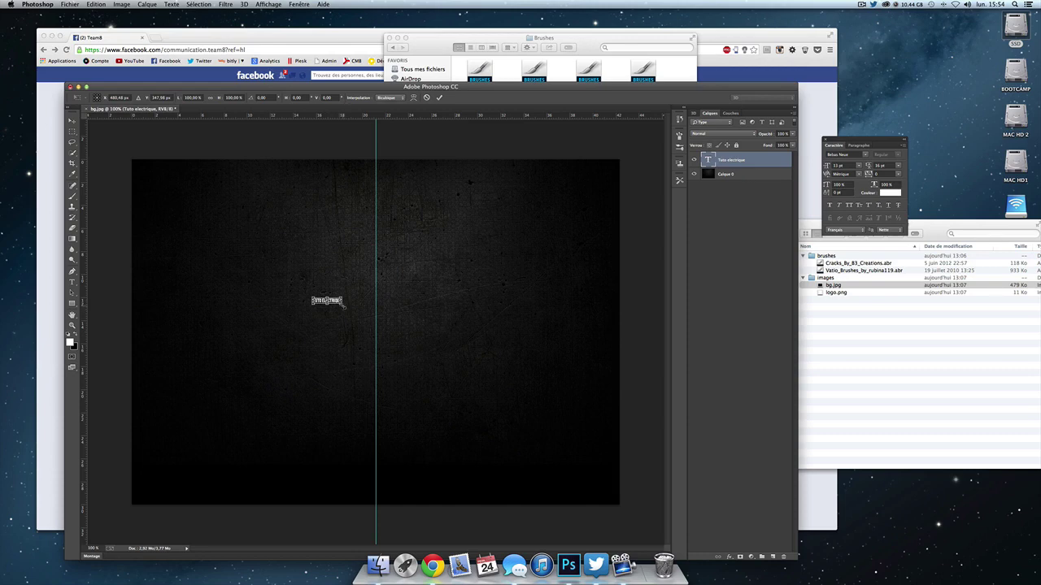
mouse_move(342, 302)
left_mouse_down()
mouse_move(622, 463)
mouse_move(529, 413)
left_mouse_up()
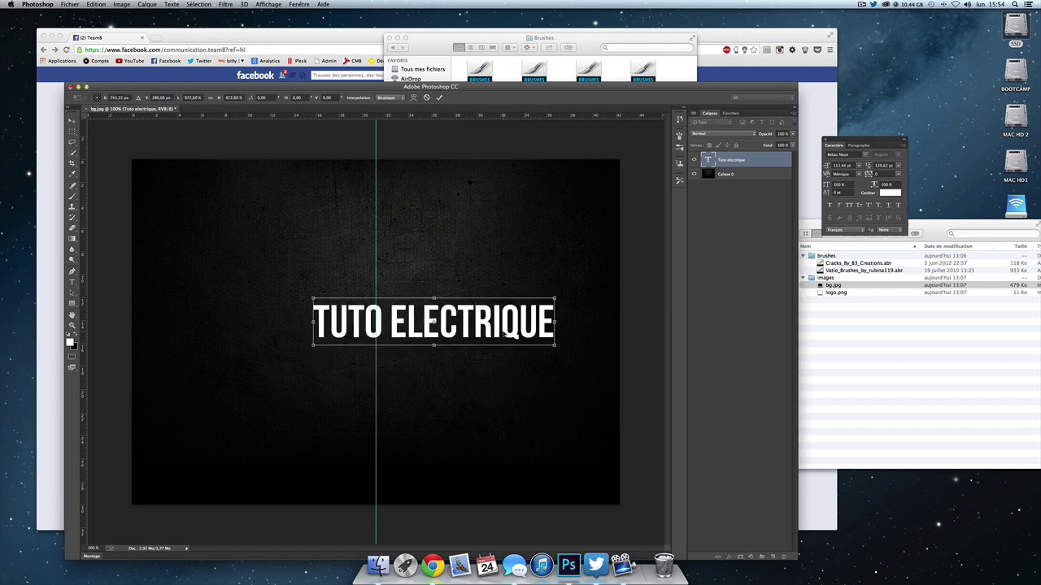
left_click_drag(495, 321, 432, 323)
left_click_drag(457, 310, 455, 306)
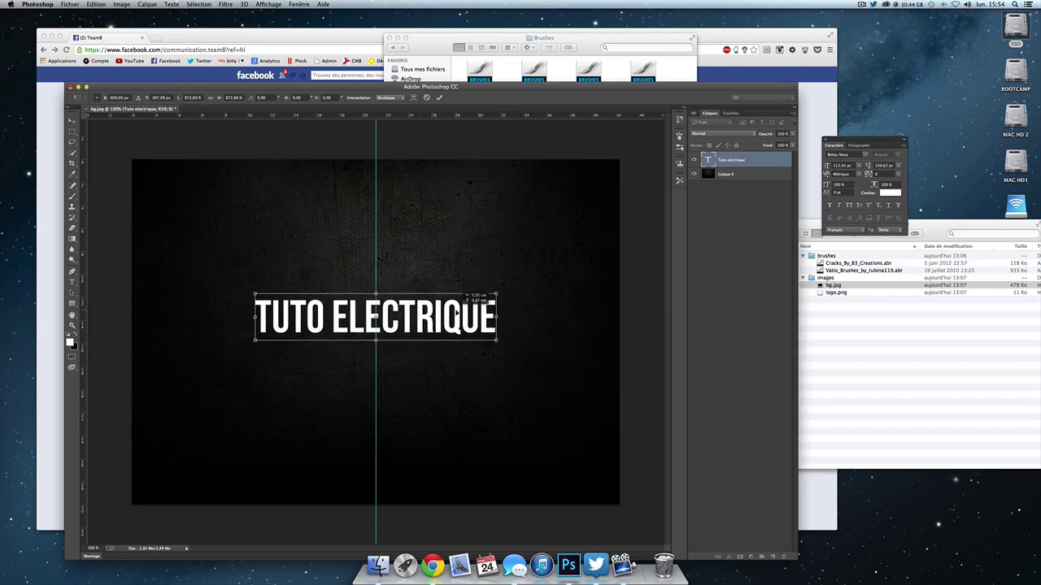
key("Return")
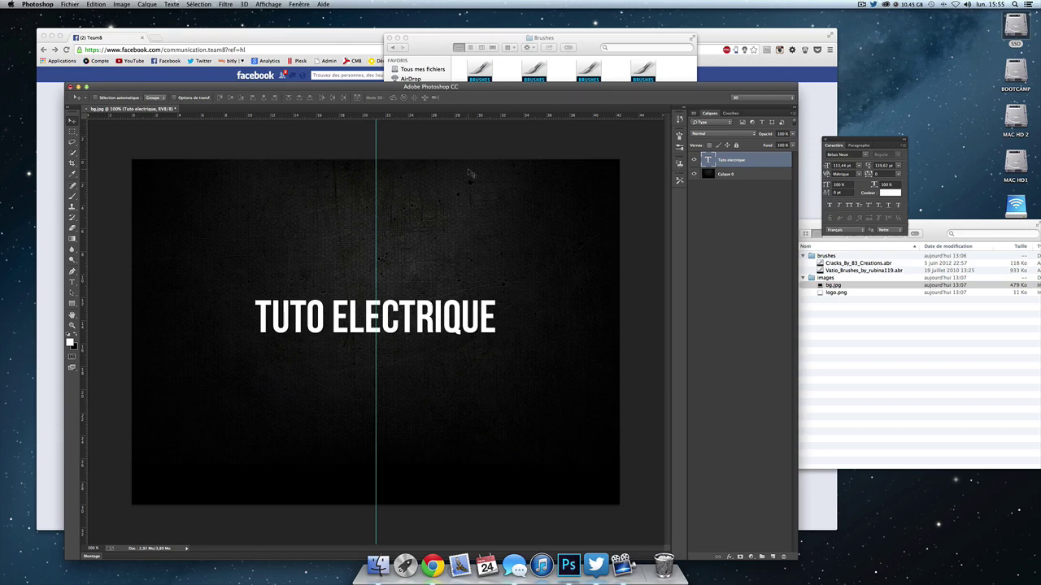
Try duplicating and nudging the title layer, then delete the trial duplicates
left_click_drag(615, 88, 625, 58)
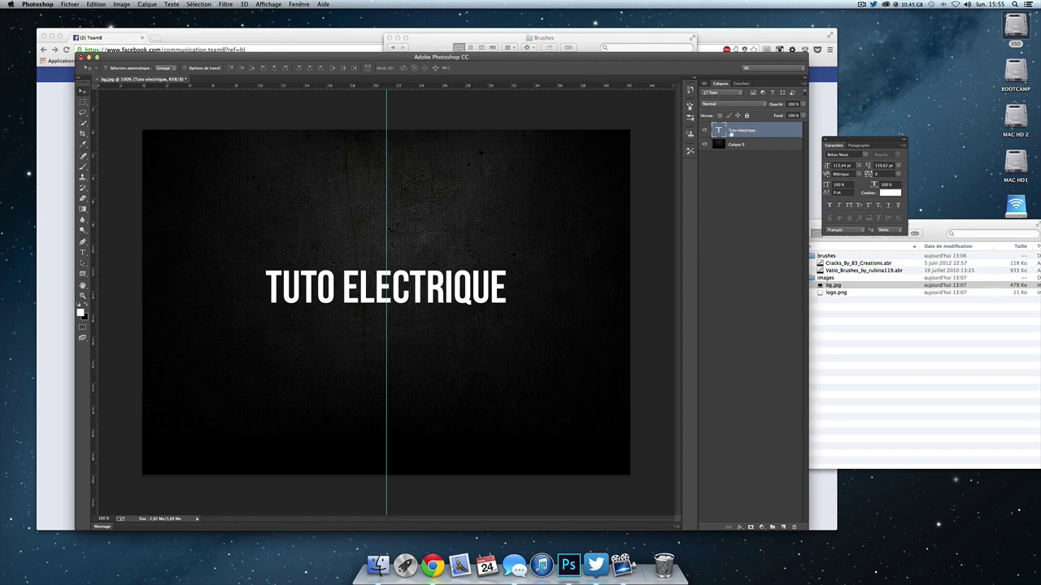
mouse_move(738, 135)
left_mouse_down()
mouse_move(806, 514)
mouse_move(781, 527)
left_mouse_up()
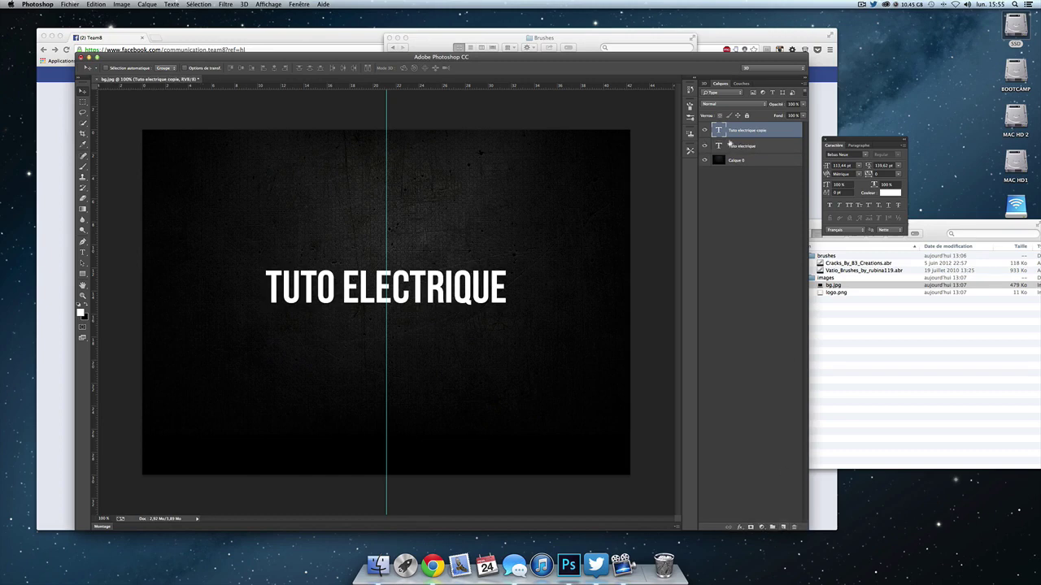
left_click_drag(450, 174, 460, 133)
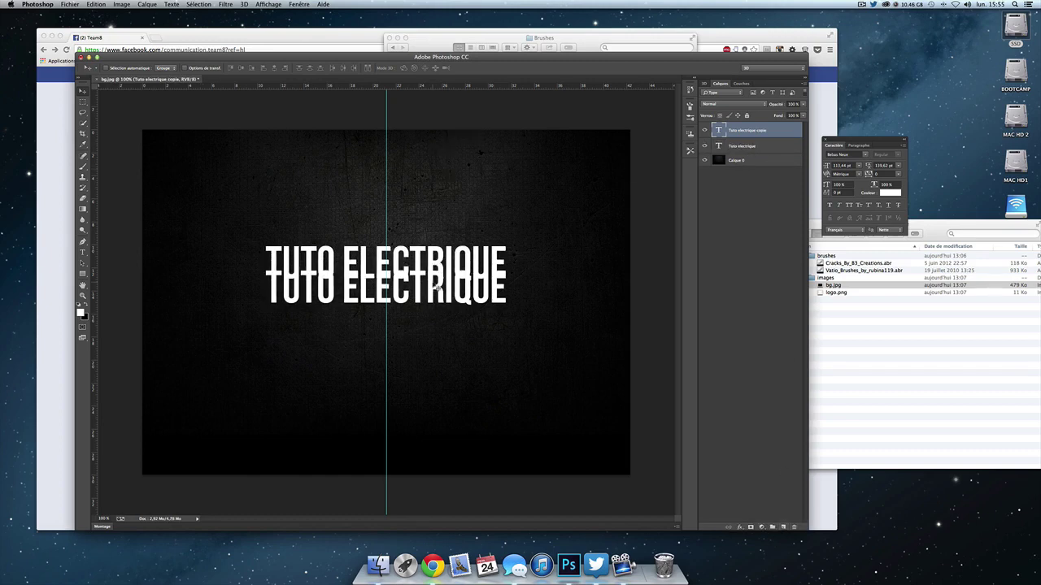
key("ctrl+z")
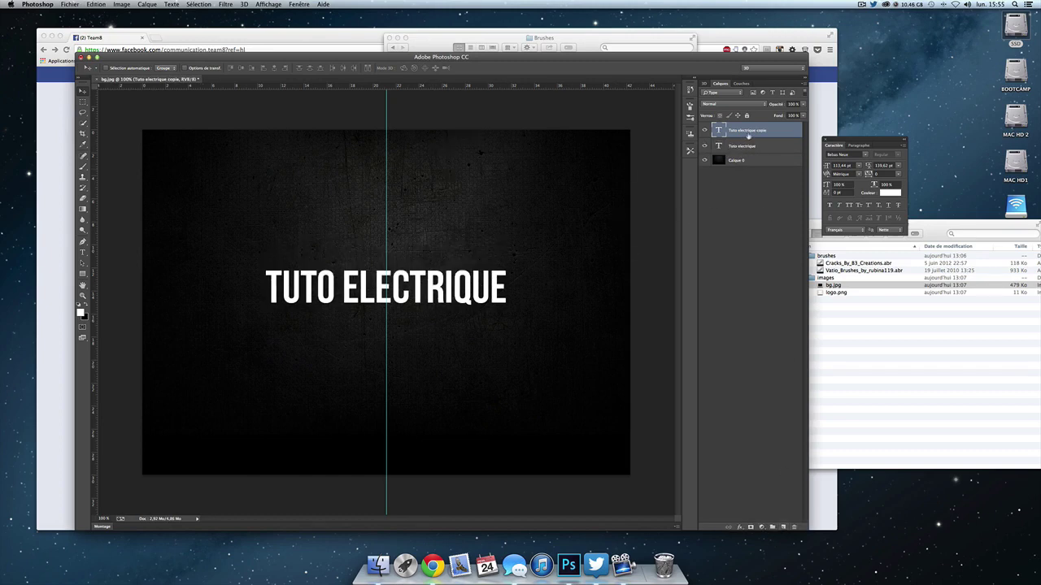
mouse_move(744, 130)
left_mouse_down()
mouse_move(774, 488)
mouse_move(794, 527)
left_mouse_up()
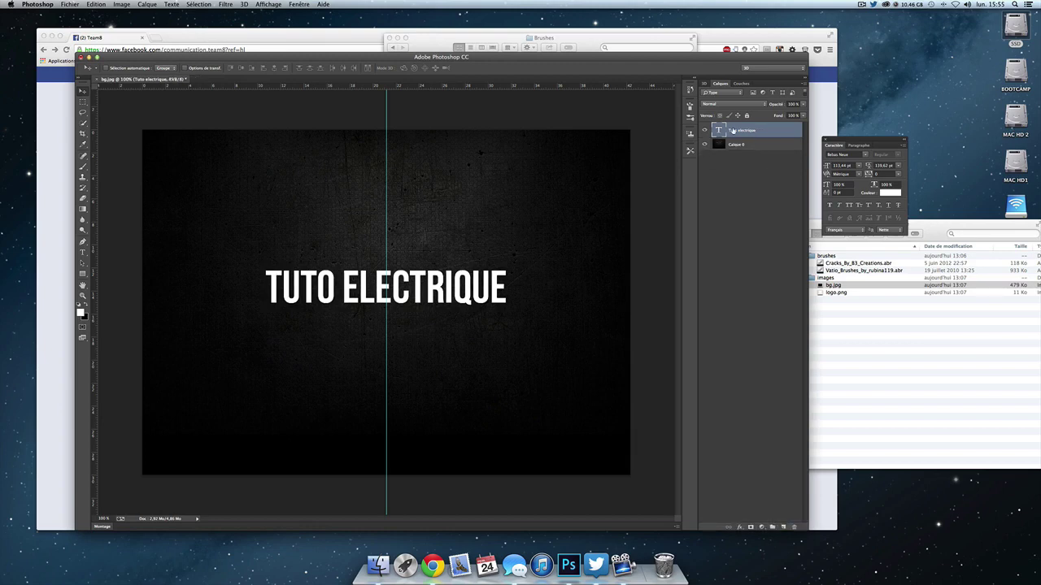
key("ctrl+j")
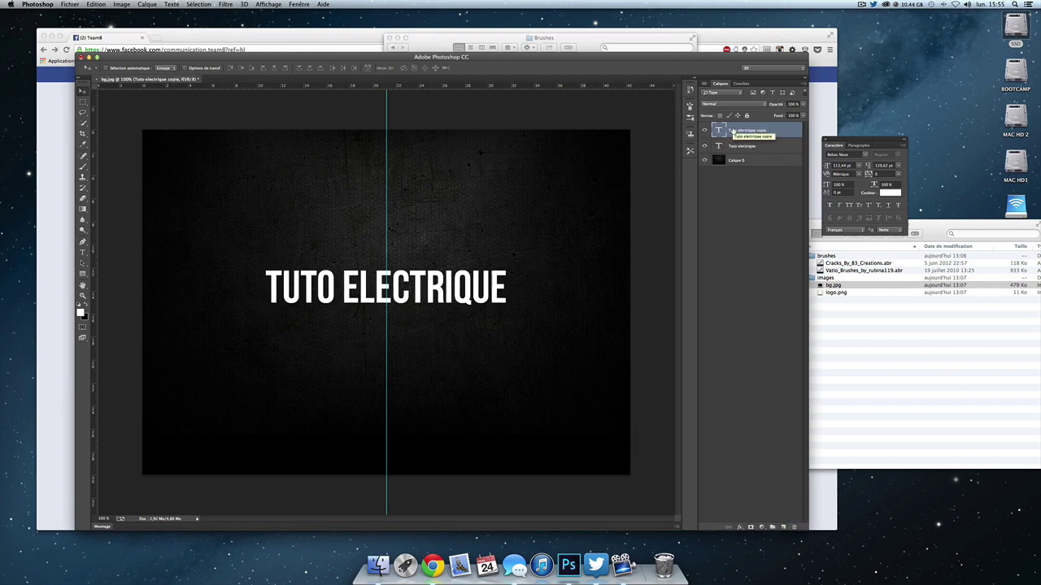
key("shift+Up")
key("shift+Up")
key("shift+Up")
key("shift+Up")
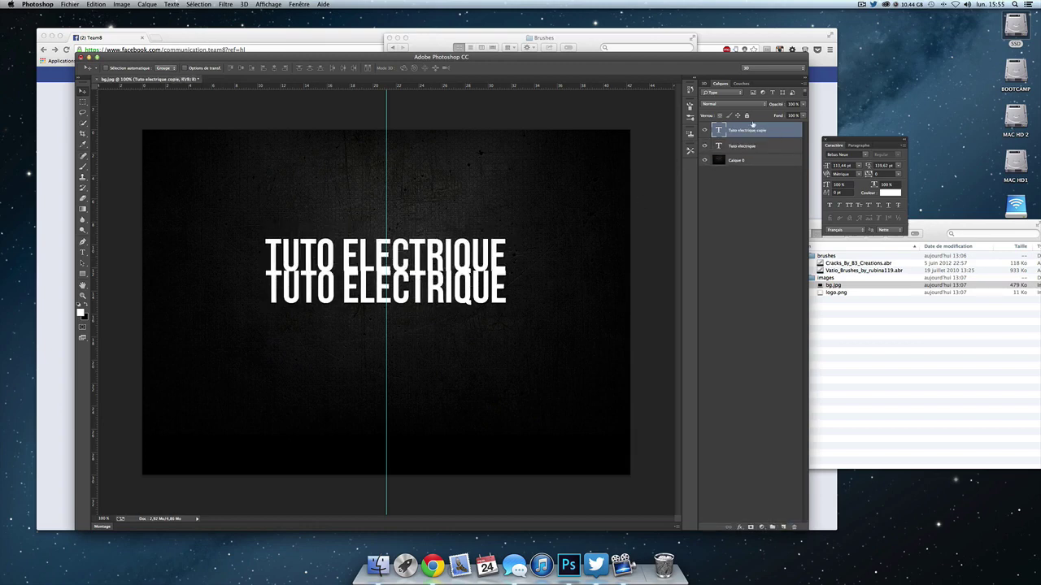
left_click_drag(762, 130, 795, 527)
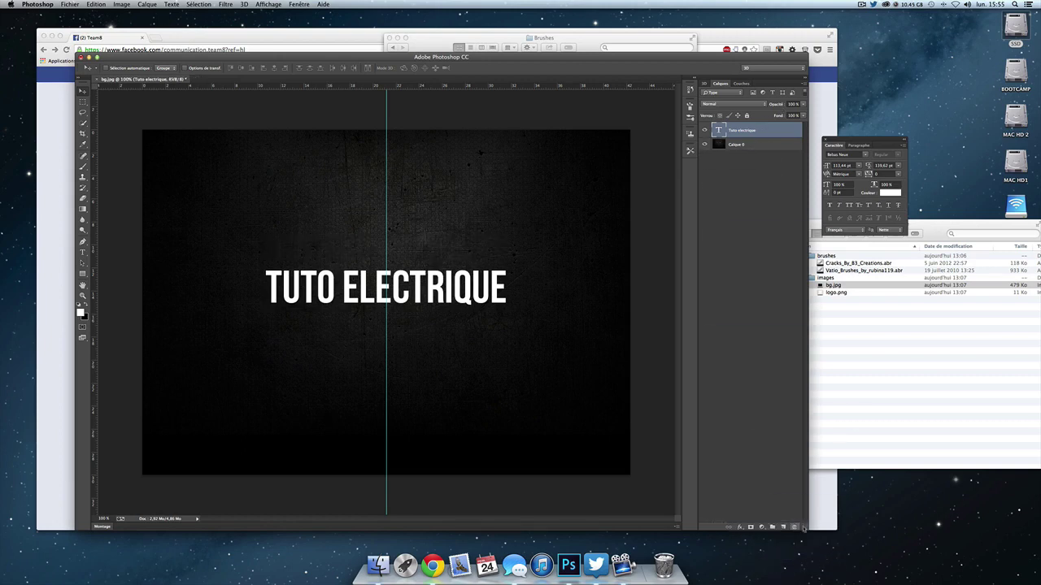
Duplicate the title, align the copy over the original, and hide the original layer
left_click_drag(414, 305, 414, 238)
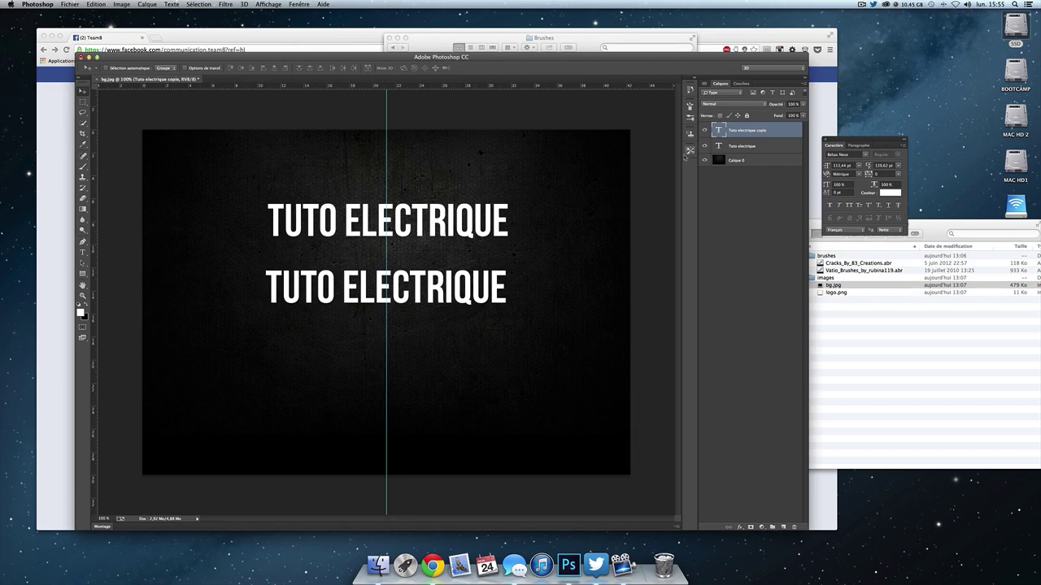
left_click_drag(540, 243, 538, 267)
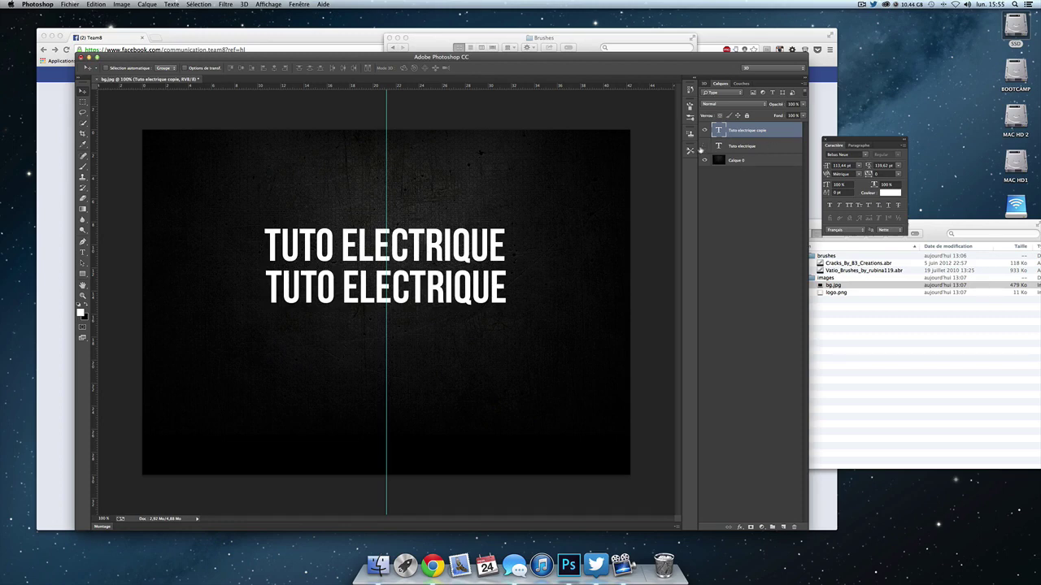
left_click(704, 146)
left_click(704, 147)
left_click(704, 146)
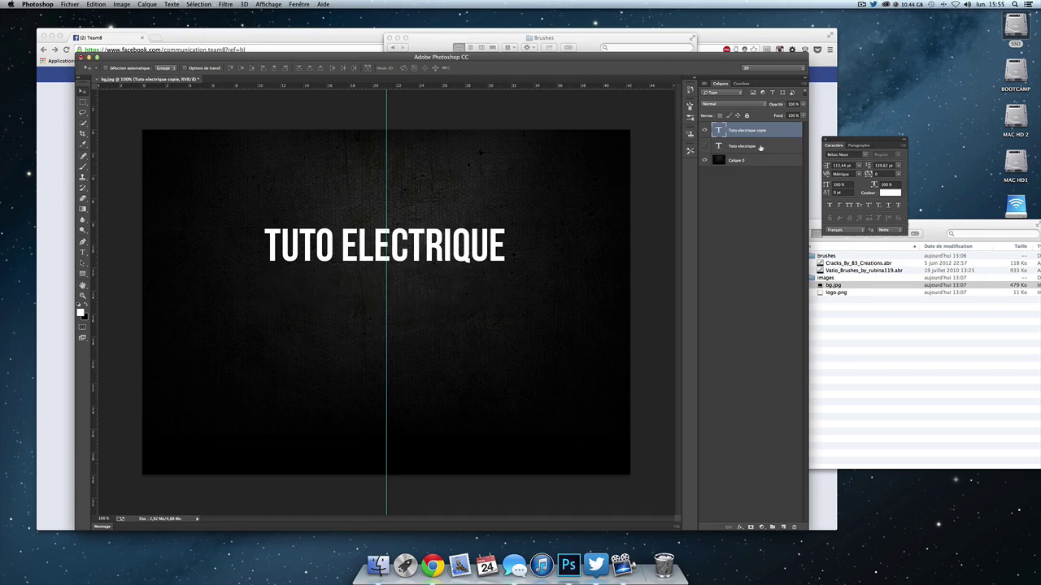
left_click(734, 148)
left_click(740, 133)
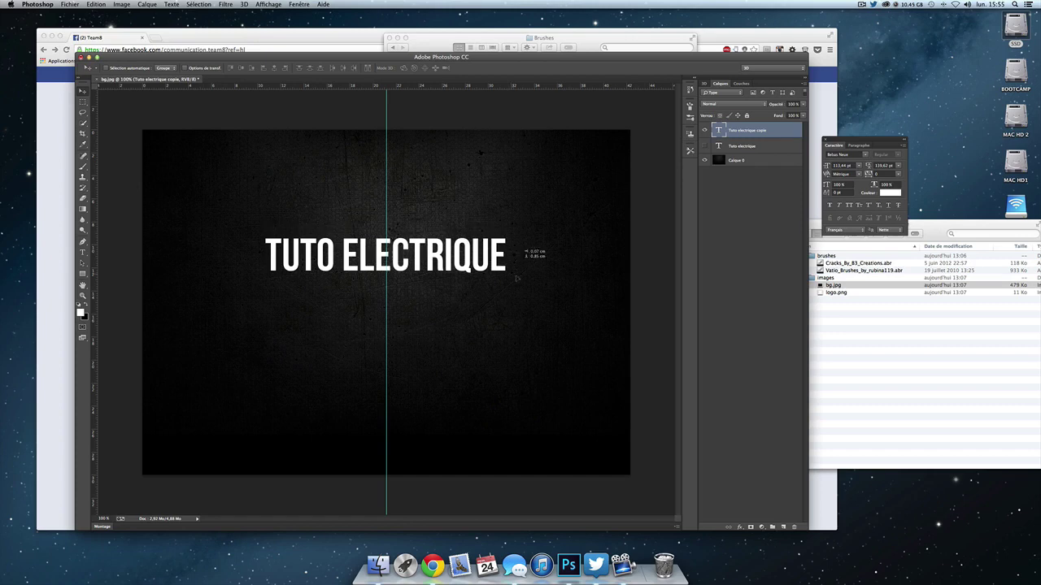
left_click_drag(515, 249, 516, 287)
Rasterize the Tuto electrique copie layer with Pixelliser le texte
right_click(762, 134)
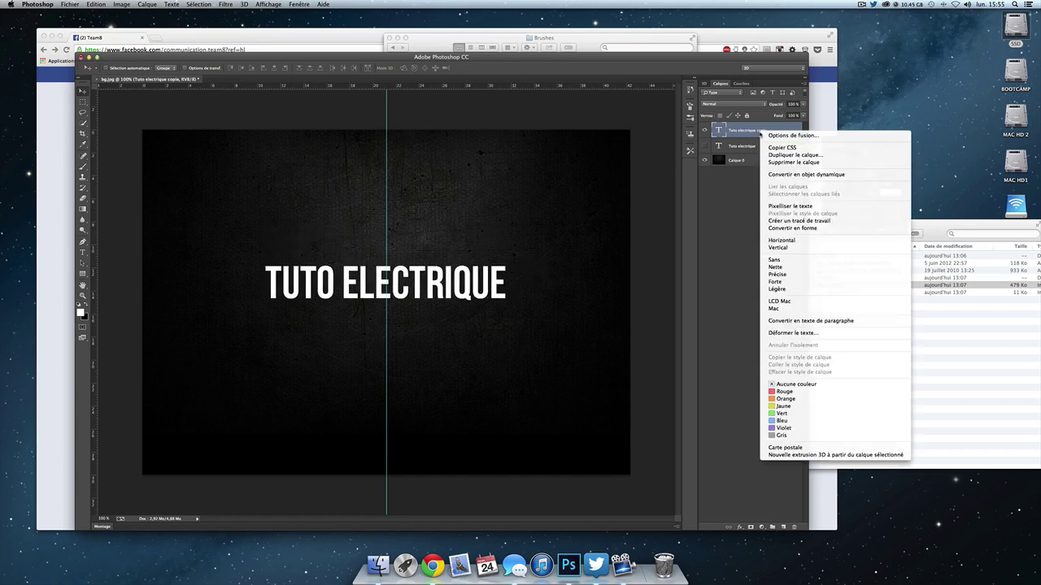
right_click(737, 128)
right_click(746, 128)
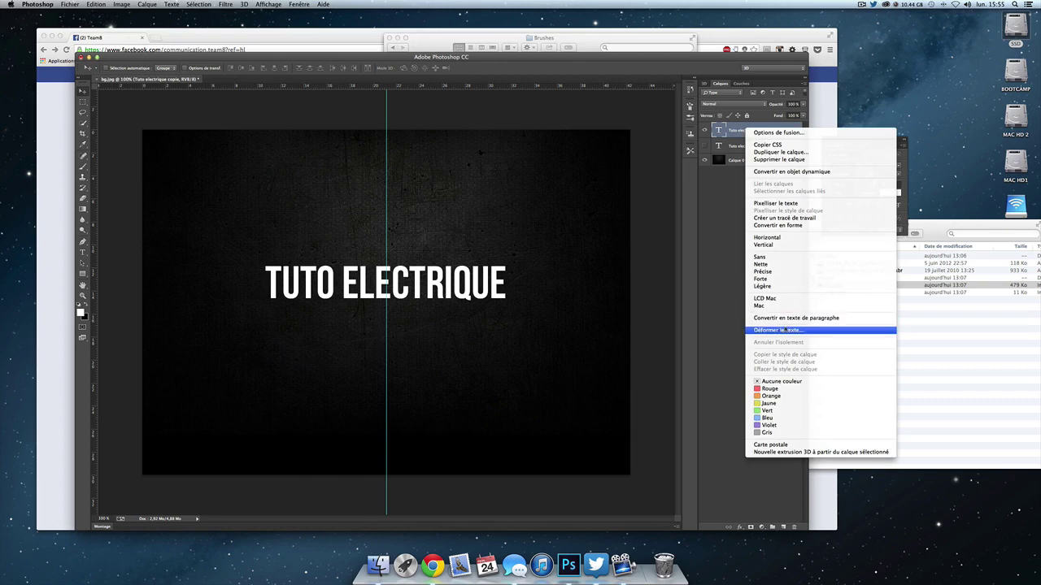
left_click(787, 205)
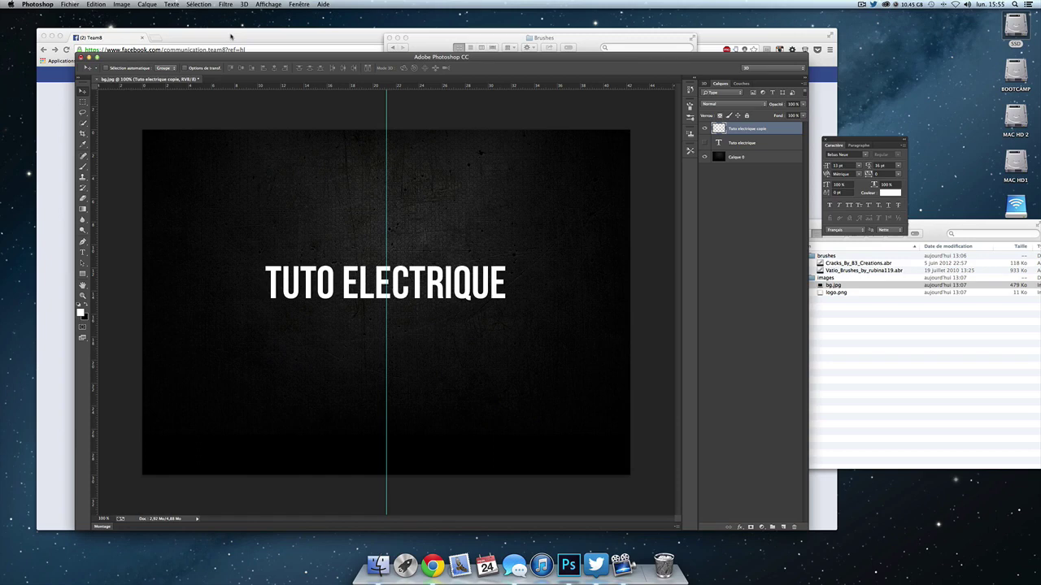
Apply Filtre > Esthétiques > Soufflerie (Soufflerie, Droite) to the rasterized title copy
left_click(226, 5)
mouse_move(239, 117)
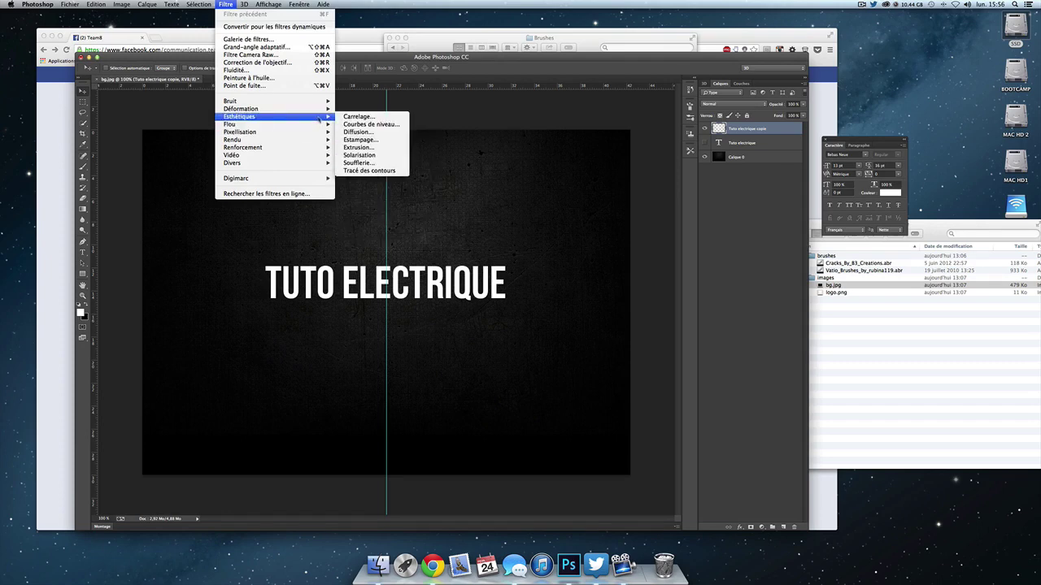
left_click(370, 165)
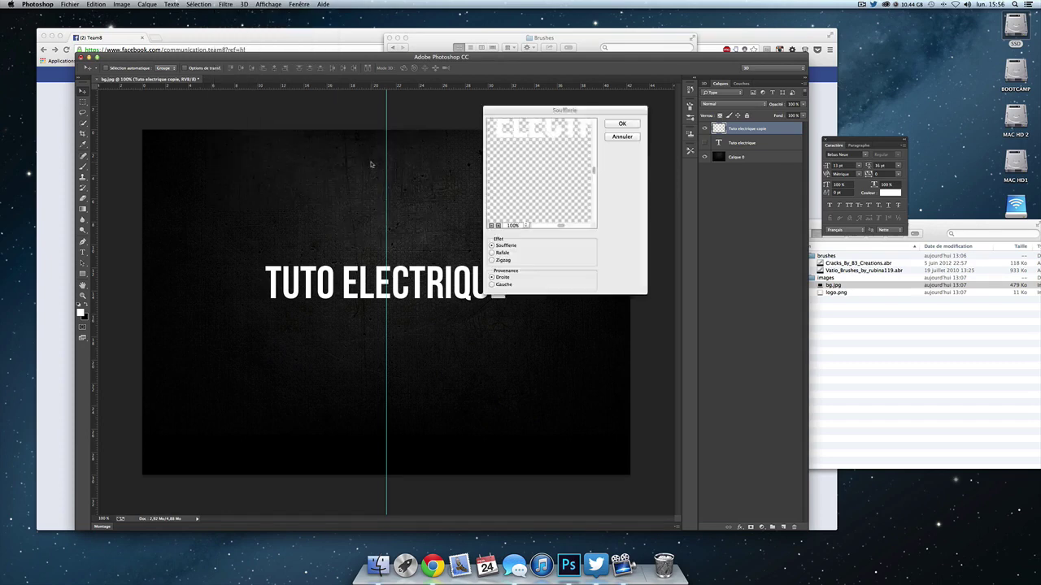
mouse_move(563, 108)
left_mouse_down()
mouse_move(622, 132)
mouse_move(672, 205)
mouse_move(658, 181)
left_mouse_up()
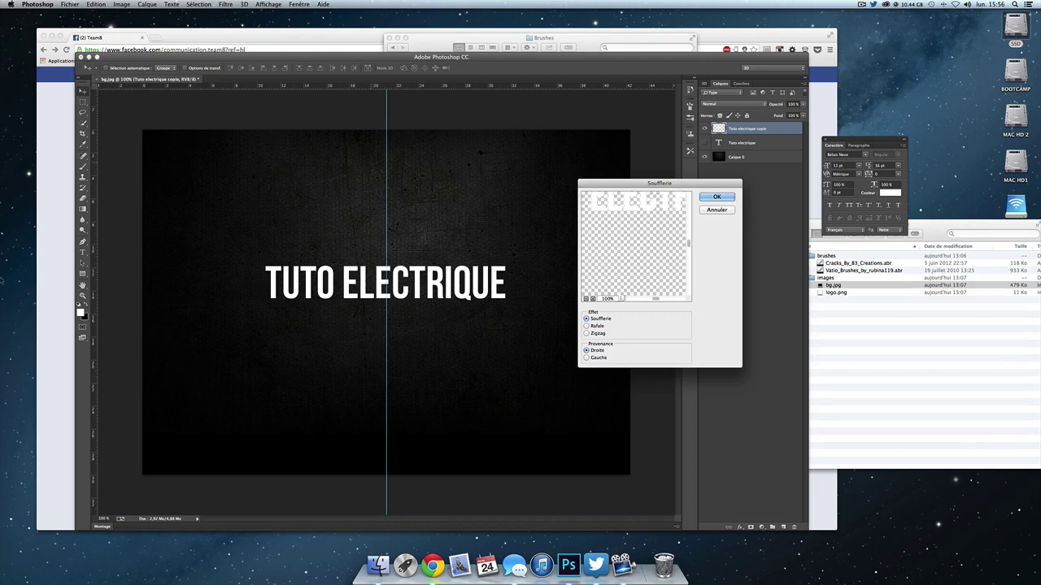
left_click(718, 199)
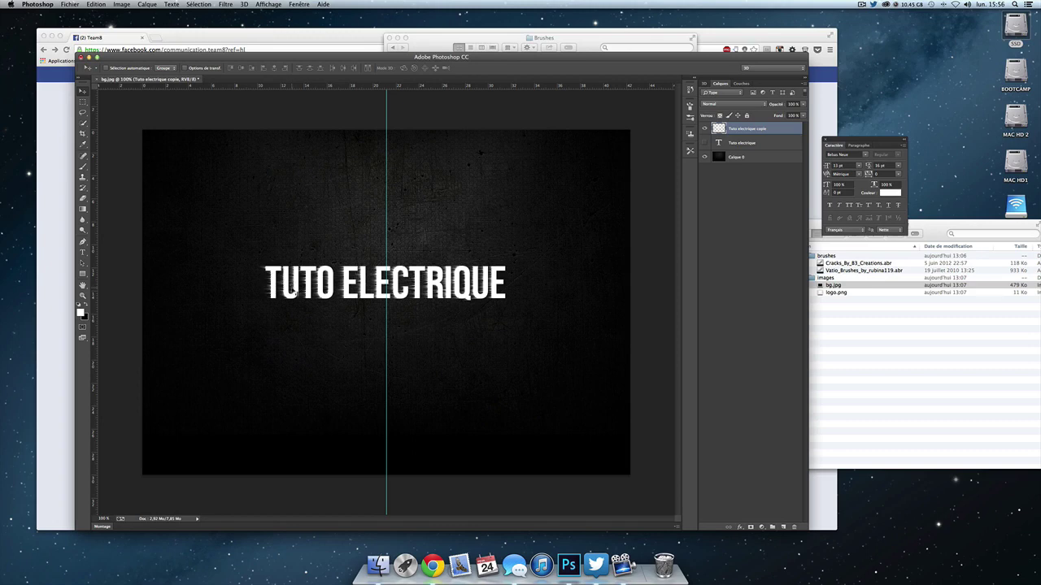
Reapply the Soufflerie filter twice so the streaks trail further left
key("ctrl+f")
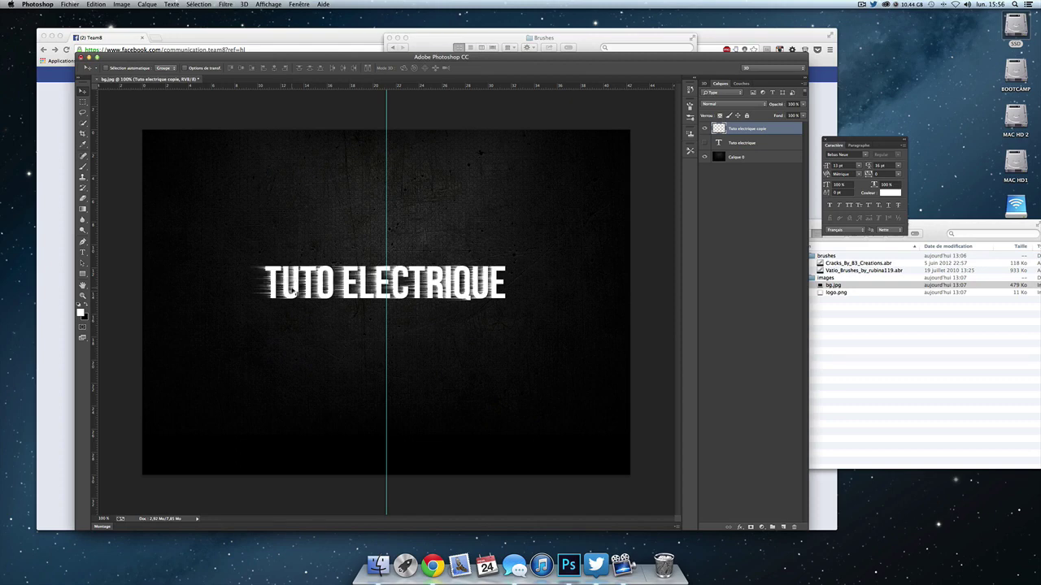
key("ctrl+f")
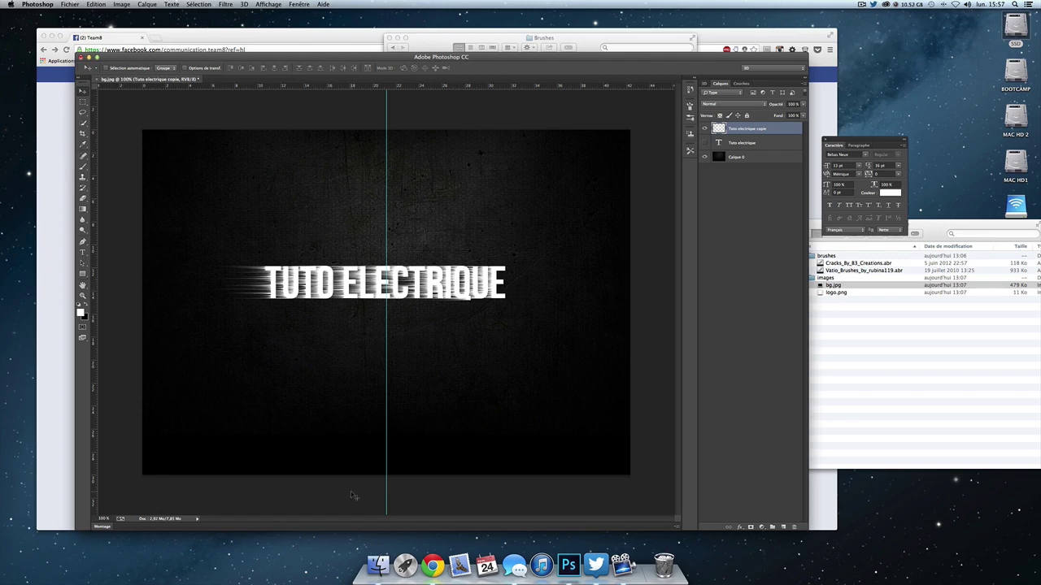
key("super+t")
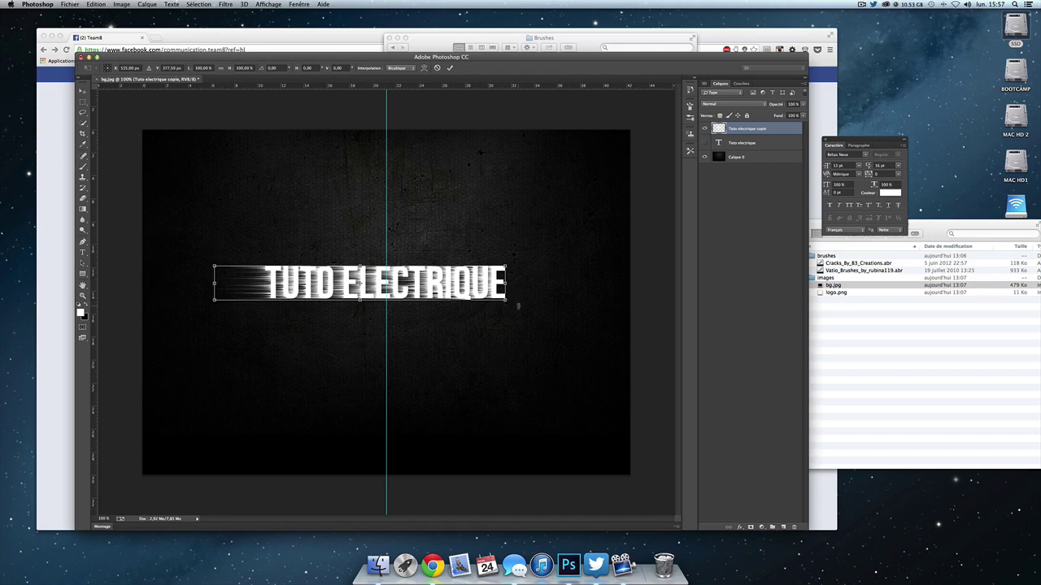
Rotate the streaked copy to vertical, reposition it, and reapply Soufflerie twice
left_click_drag(518, 306, 355, 368)
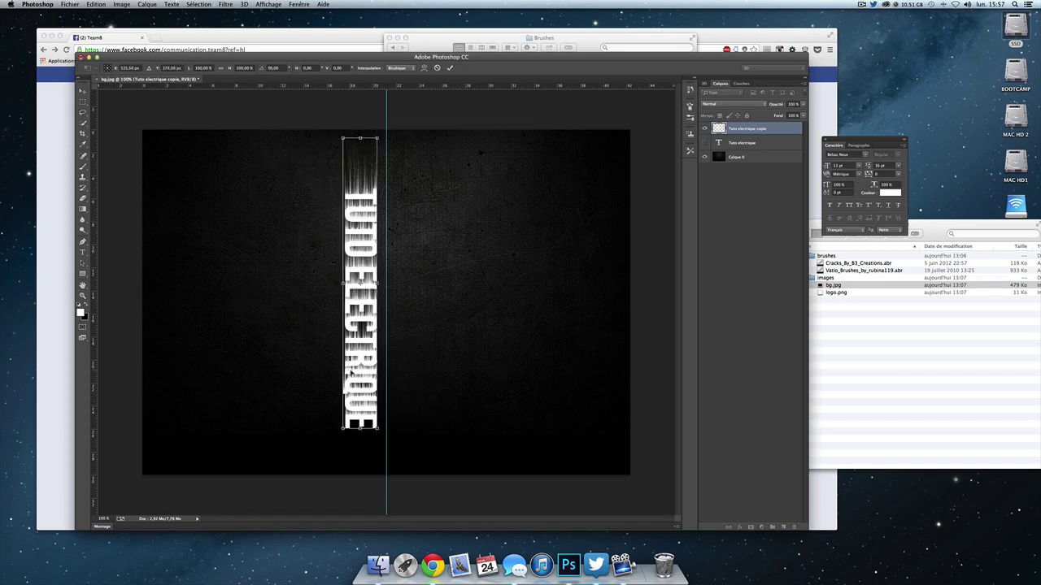
key("Return")
mouse_move(455, 319)
left_mouse_down()
mouse_move(466, 318)
mouse_move(465, 328)
left_mouse_up()
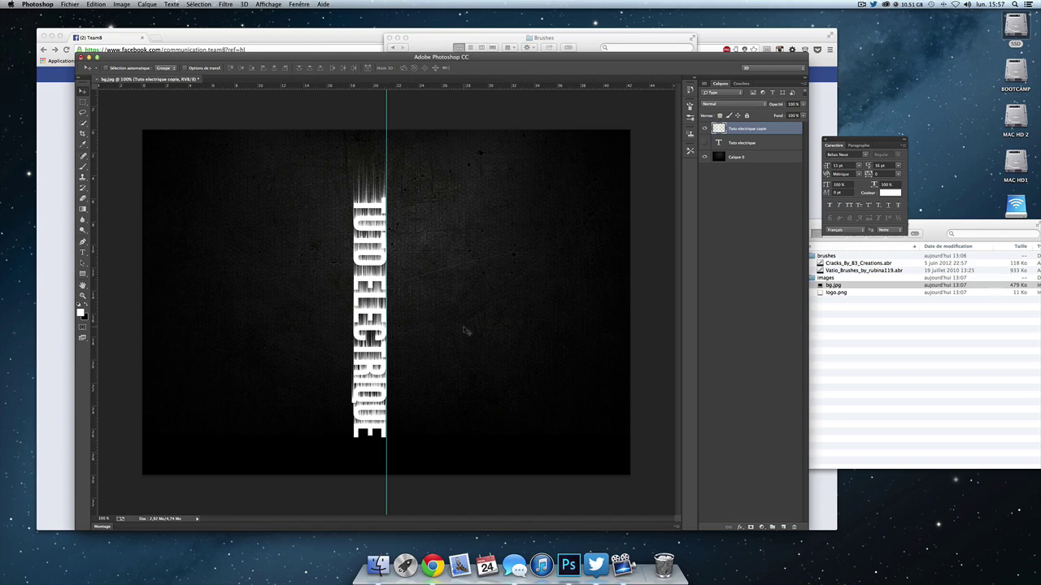
key("ctrl+f")
key("ctrl+f")
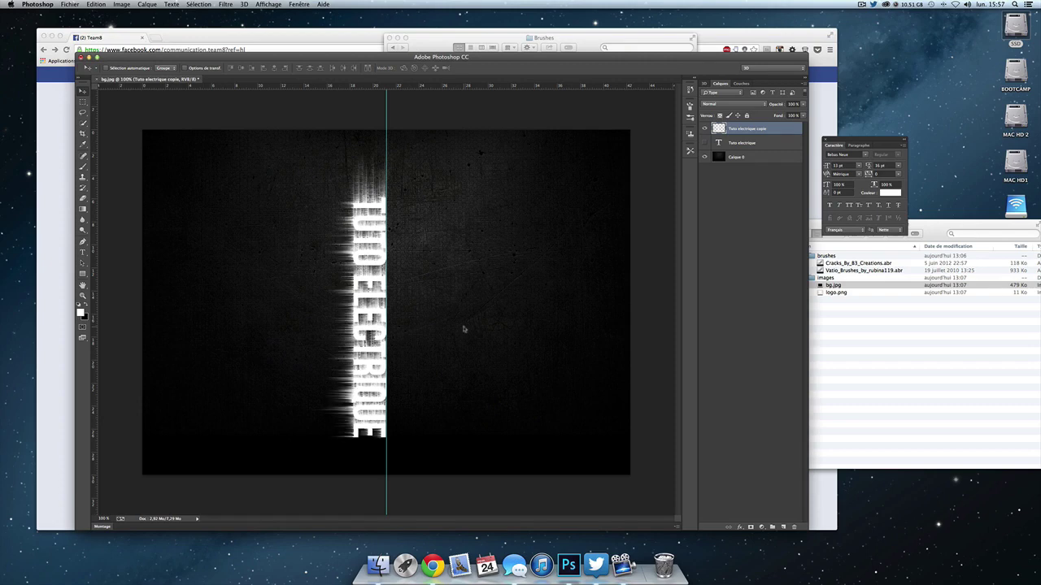
key("ctrl+f")
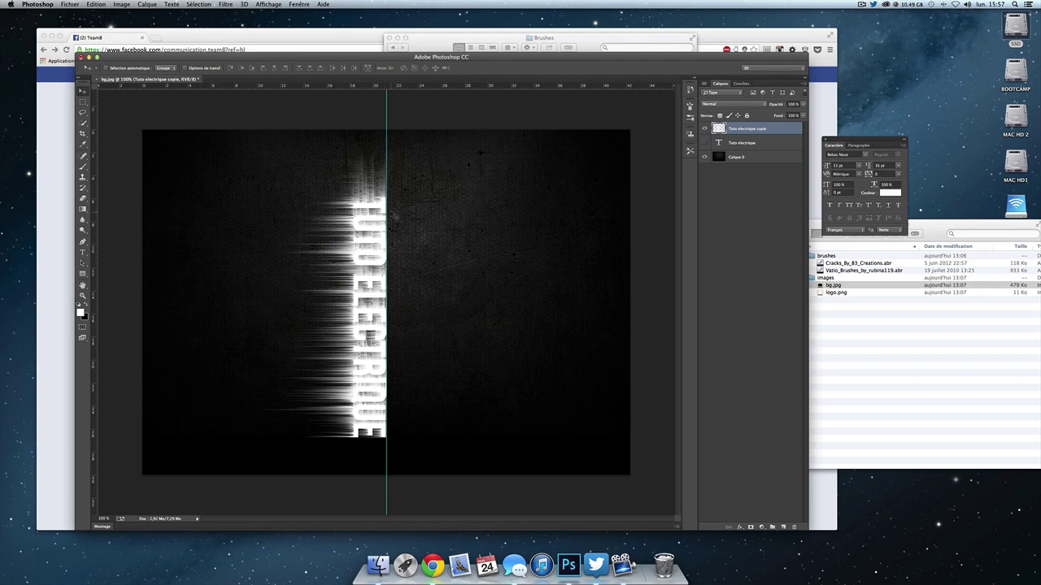
Flip the streaked copy 180° and shift it right toward the centre guide
key("ctrl+t")
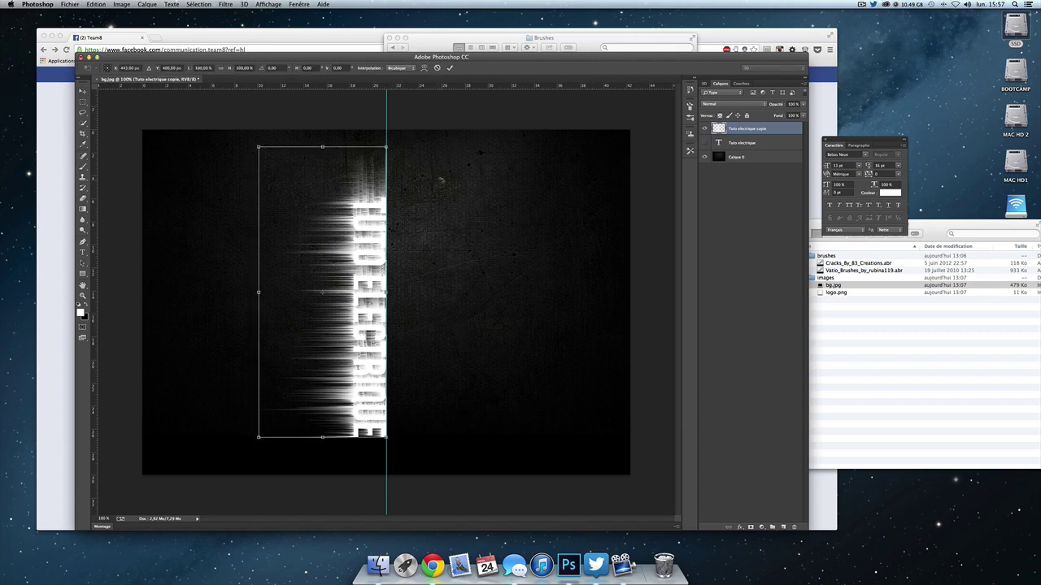
mouse_move(441, 181)
left_mouse_down()
mouse_move(319, 398)
mouse_move(268, 358)
left_mouse_up()
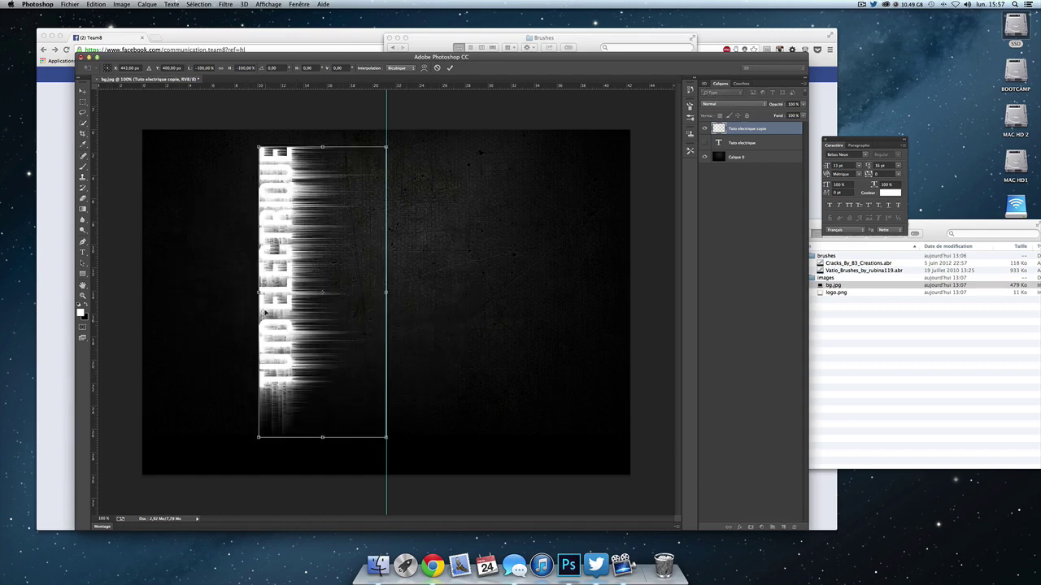
left_click_drag(317, 263, 401, 273)
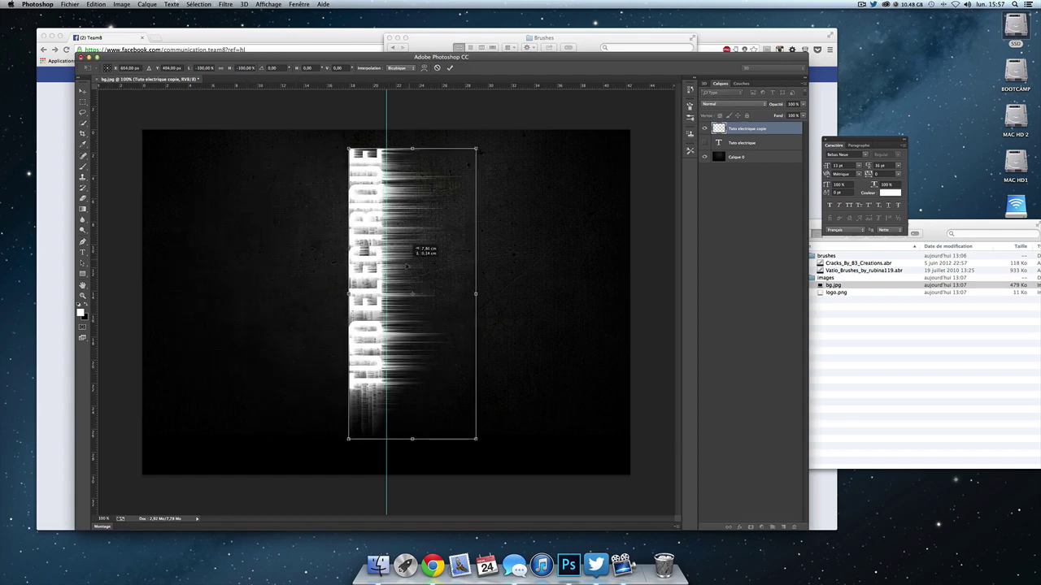
Add another Wind pass to the text copy, then flip it upside down and reposition it
key("Return")
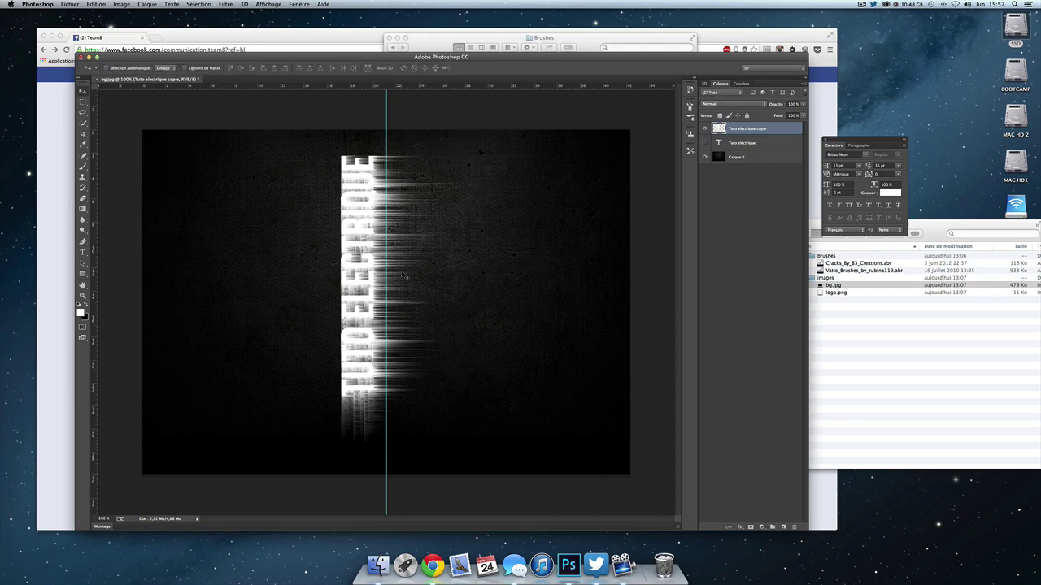
key("ctrl+f")
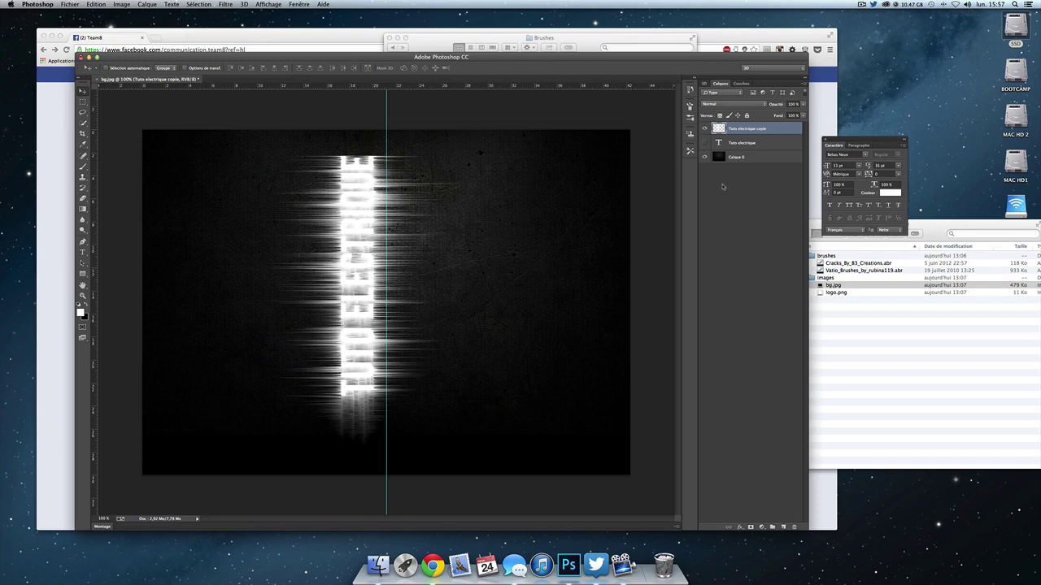
key("ctrl+t")
mouse_move(538, 182)
left_mouse_down()
mouse_move(535, 402)
mouse_move(527, 148)
mouse_move(262, 121)
mouse_move(212, 220)
mouse_move(209, 318)
left_mouse_up()
key("Return")
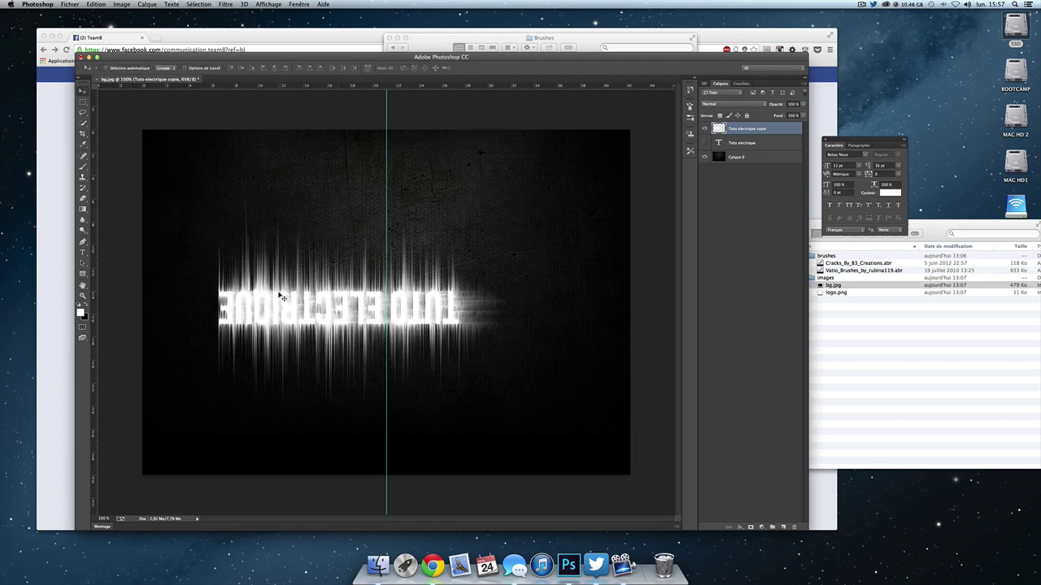
left_click_drag(291, 294, 353, 283)
Apply two more Wind passes and rotate the text copy back to horizontal
key("ctrl+f")
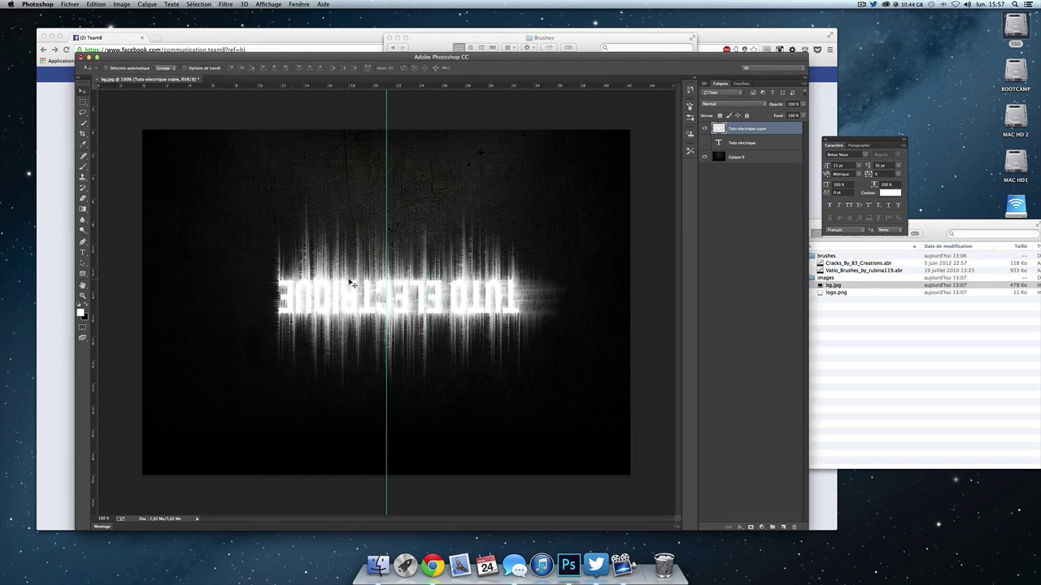
key("ctrl+f")
key("ctrl+f")
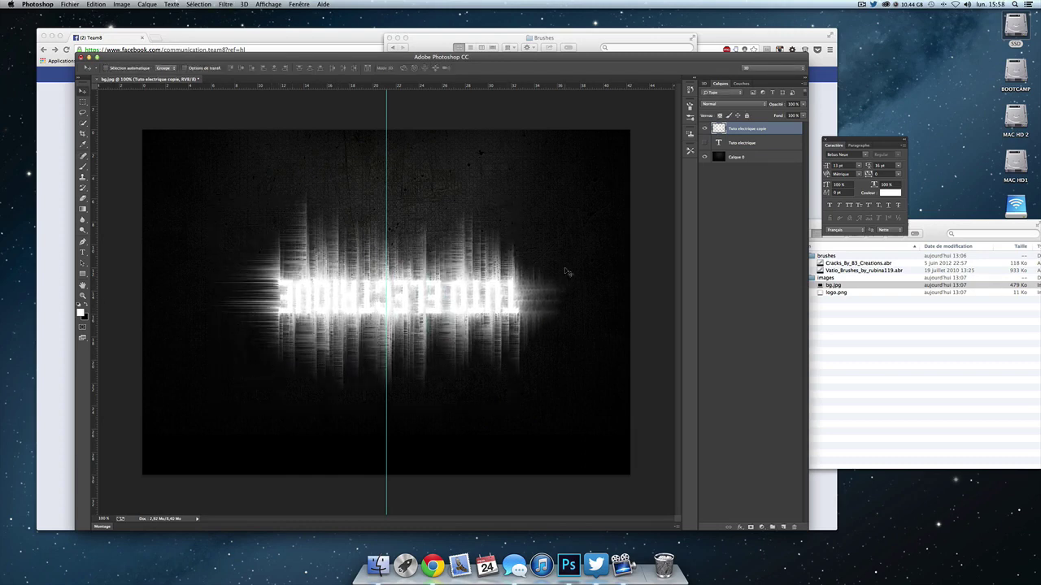
key("ctrl+t")
mouse_move(602, 211)
left_mouse_down()
mouse_move(333, 348)
mouse_move(307, 313)
left_mouse_up()
key("Return")
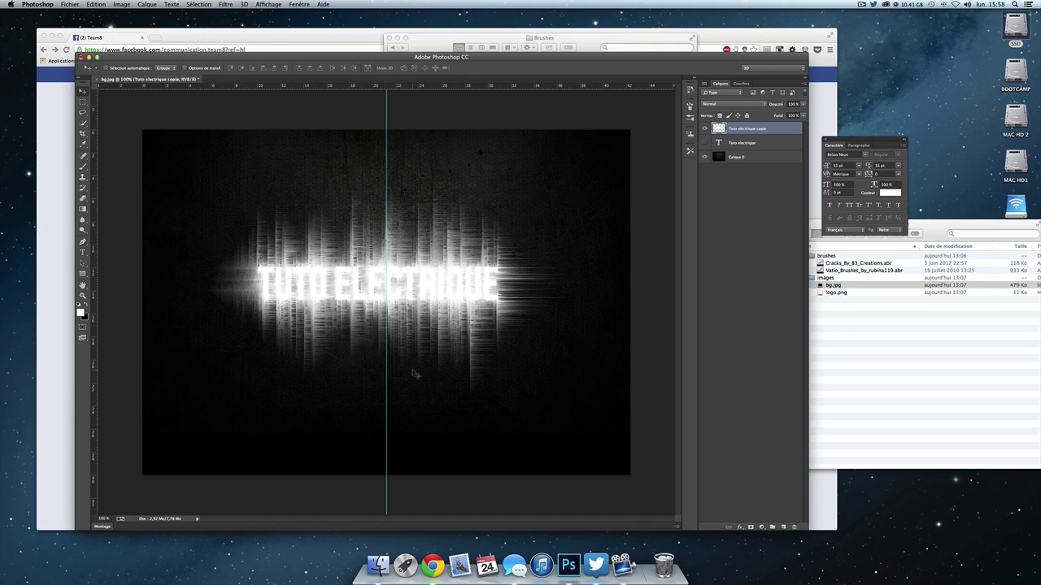
Hide the glowing copy, duplicate the original TUTO ELECTRIQUE layer, and rasterize the duplicate
left_click(705, 128)
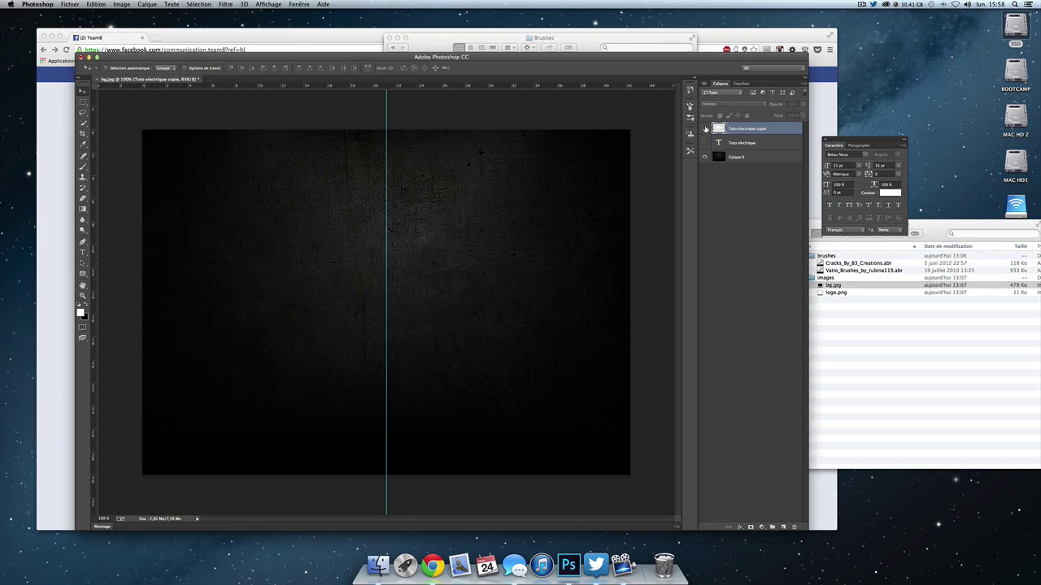
left_click(705, 143)
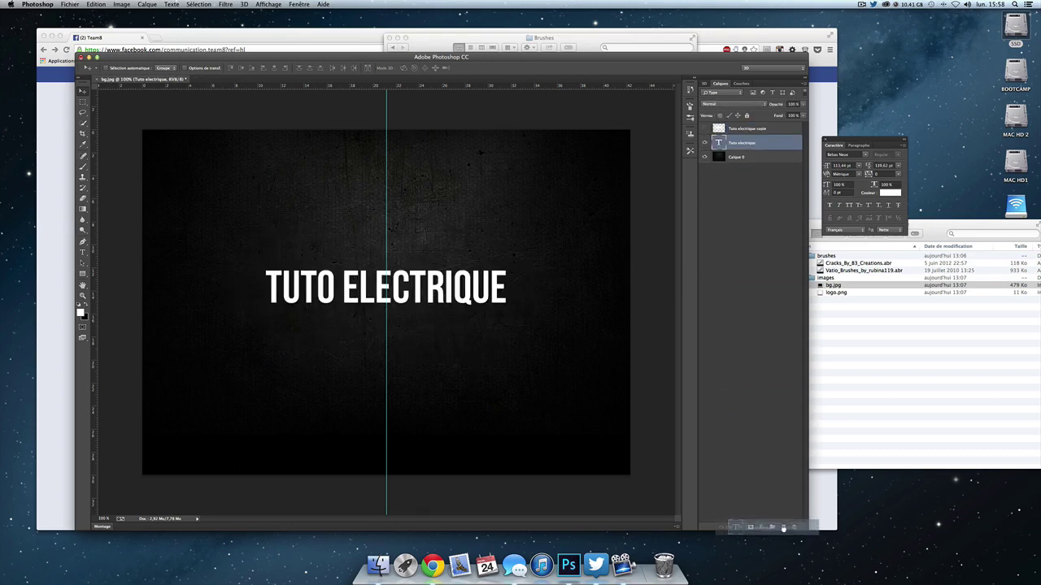
left_click_drag(740, 143, 783, 527)
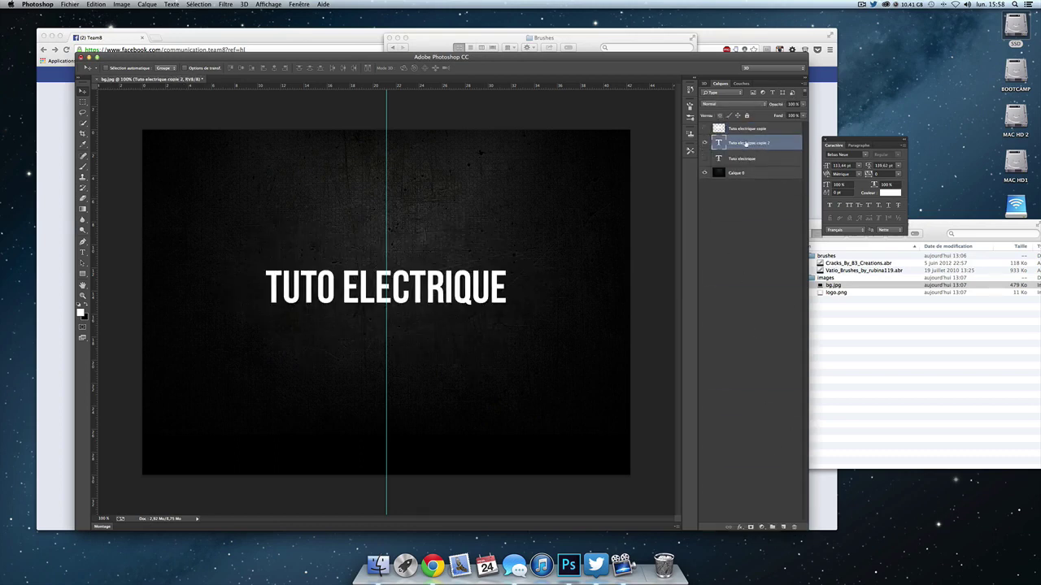
right_click(779, 144)
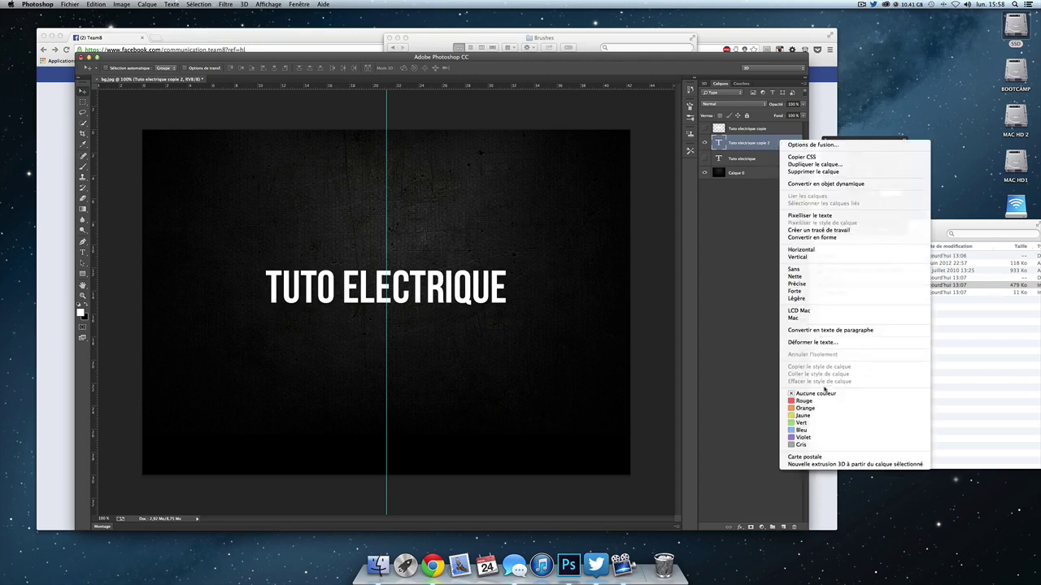
left_click(814, 216)
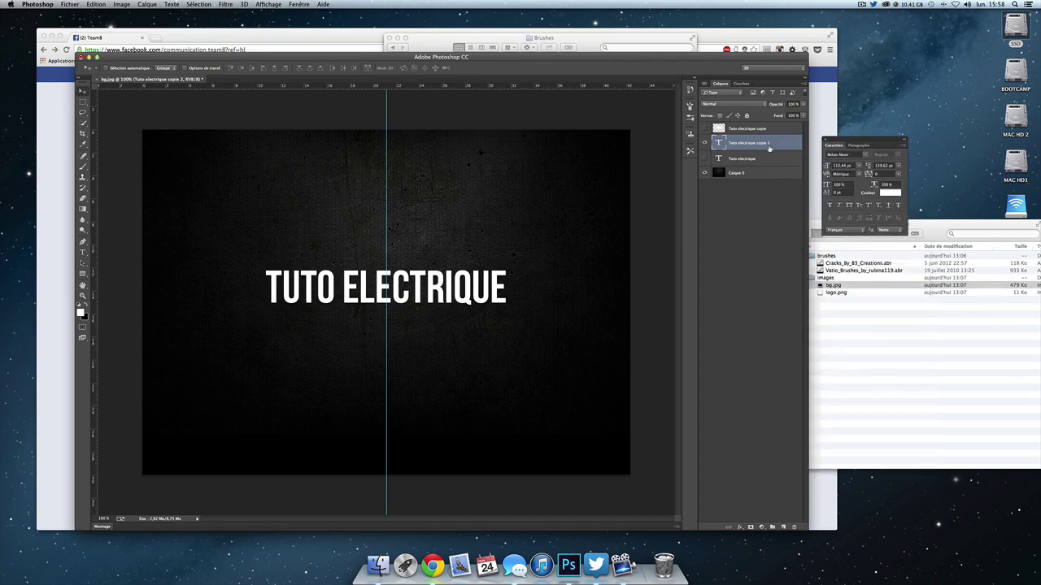
right_click(770, 148)
left_click(834, 219)
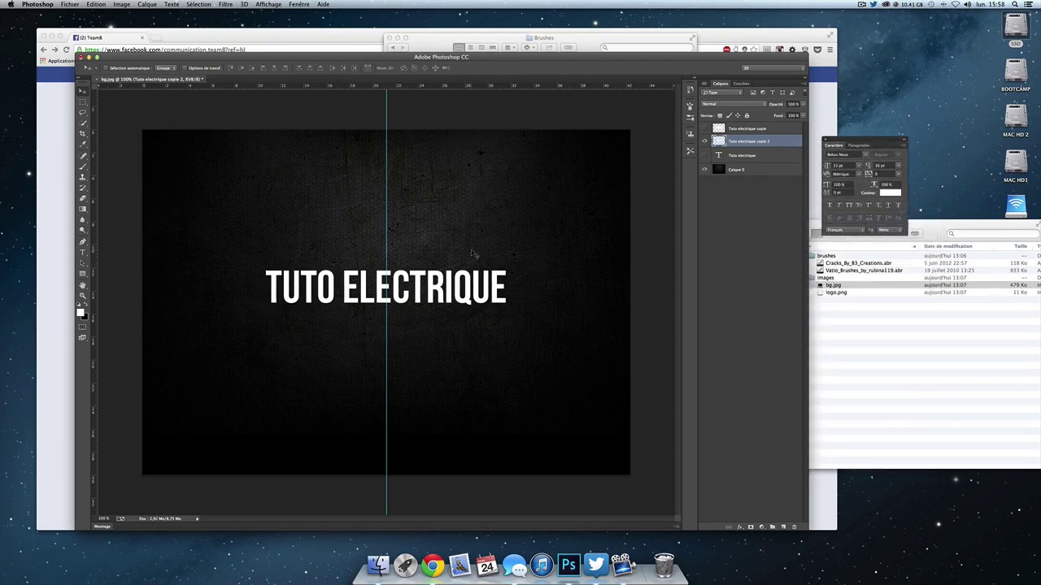
Apply Wind to 'Tuto electrique copie 2', rotate it 180°, and apply Wind again
key("super+f")
key("super+f")
key("super+f")
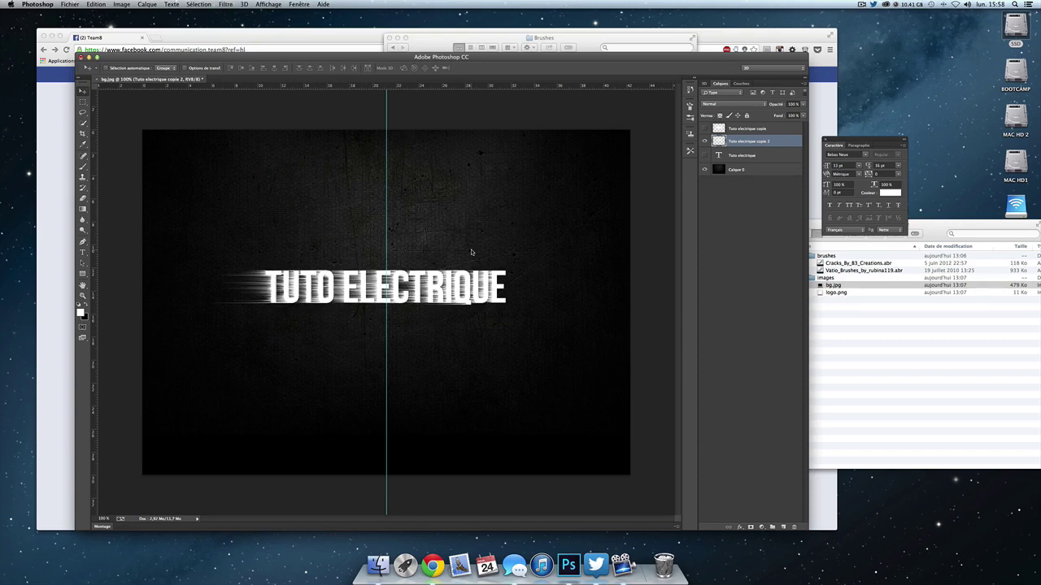
key("super+t")
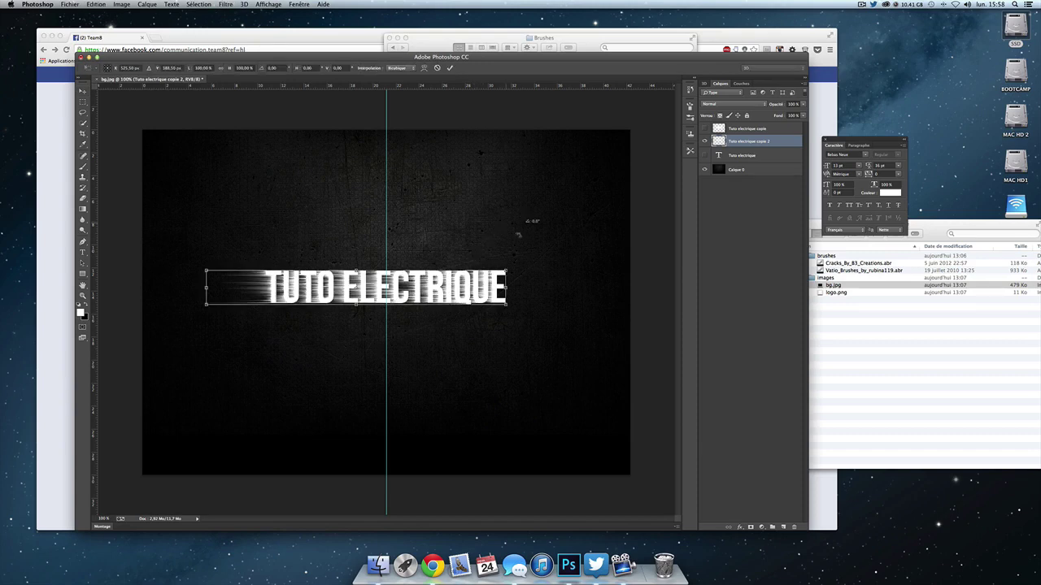
left_click_drag(517, 234, 223, 329)
key("Return")
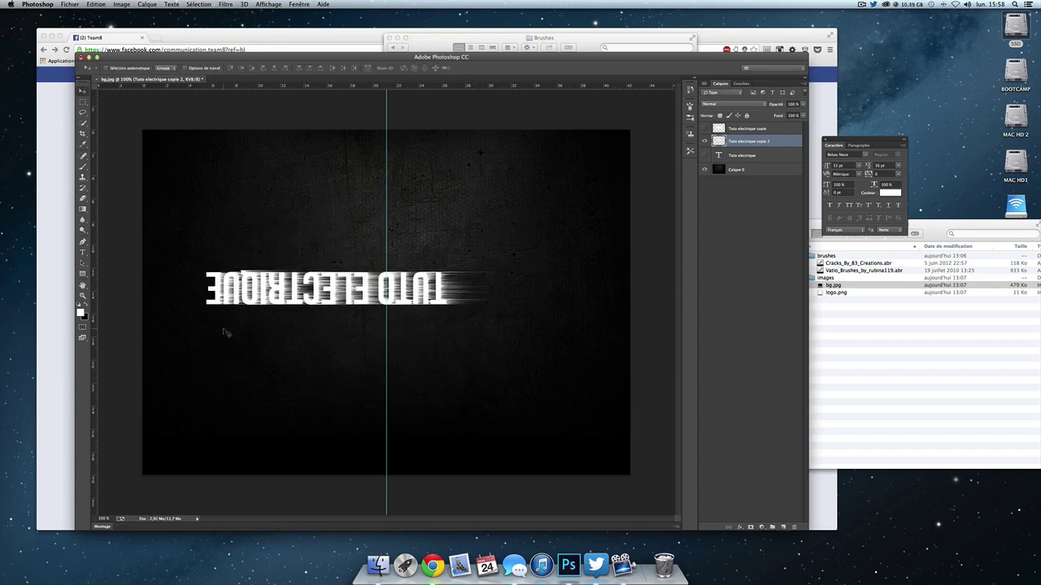
key("super+f")
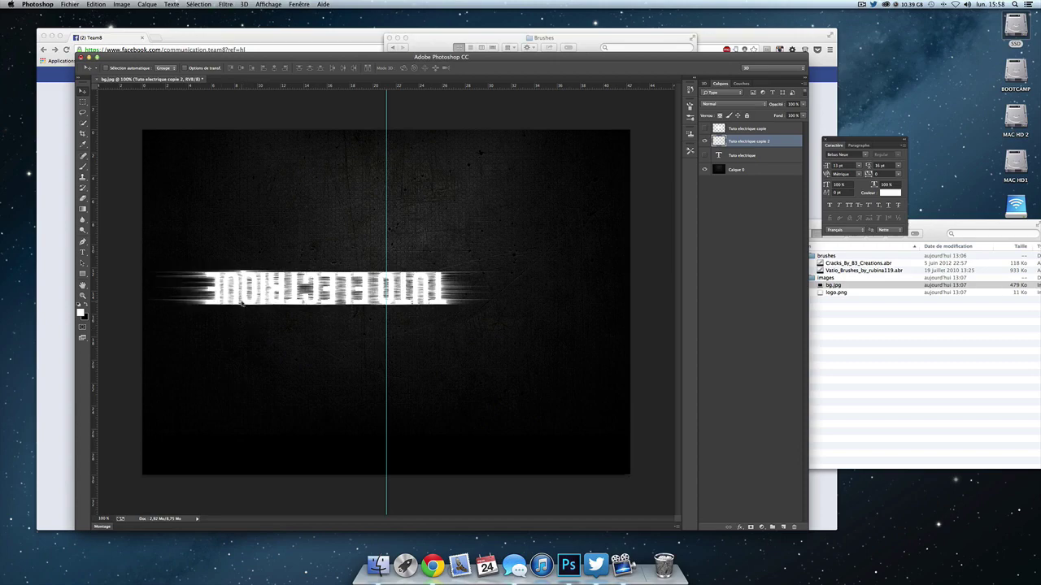
Turn the copy vertical both ways, adding a Wind pass after each rotation
key("super+t")
mouse_move(511, 235)
left_mouse_down()
mouse_move(440, 373)
mouse_move(426, 381)
left_mouse_up()
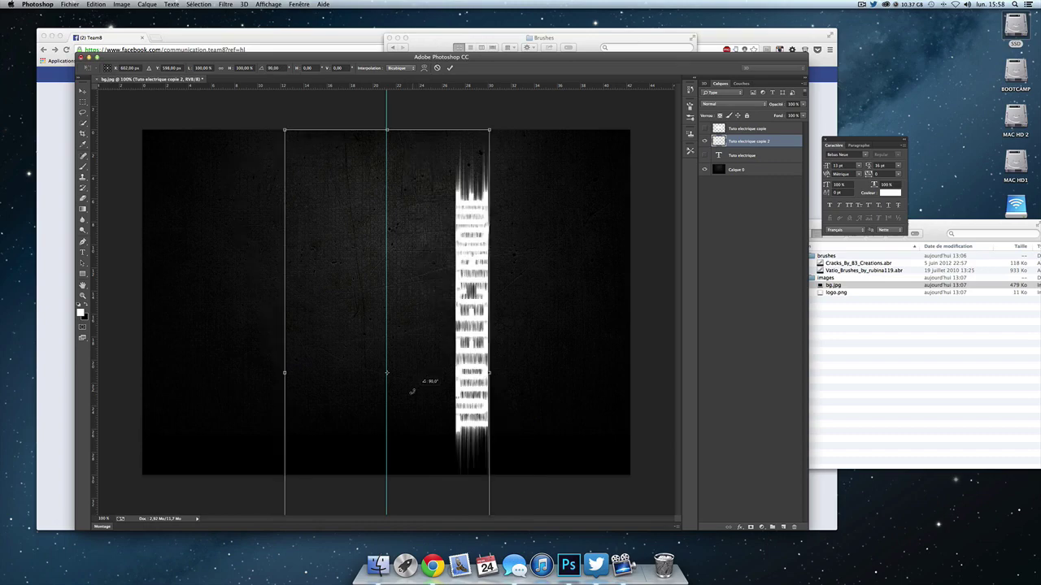
key("Return")
key("super+f")
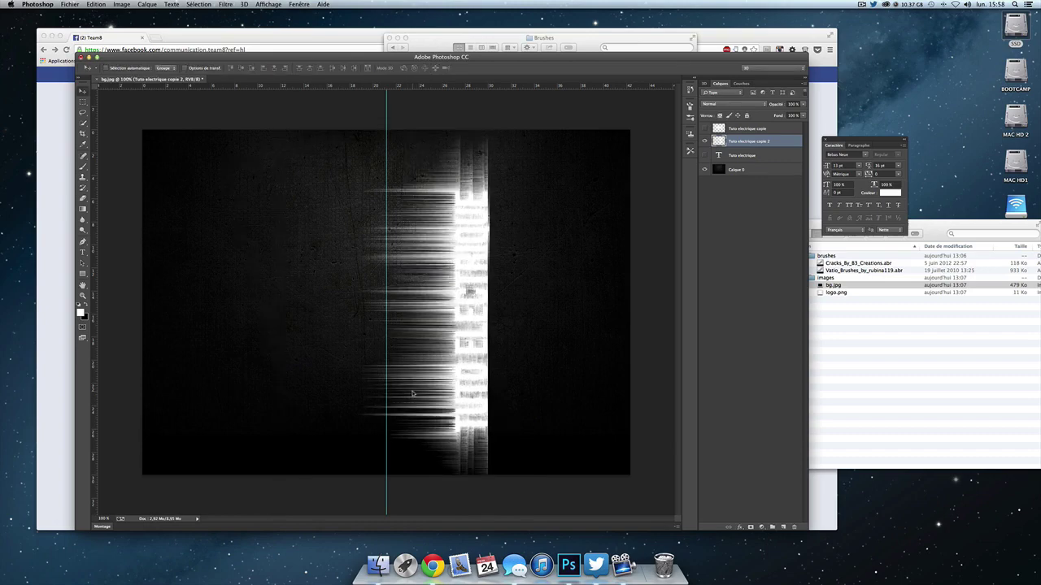
key("super+t")
mouse_move(561, 339)
left_mouse_down()
mouse_move(367, 372)
mouse_move(297, 407)
left_mouse_up()
left_click_drag(336, 279, 476, 279)
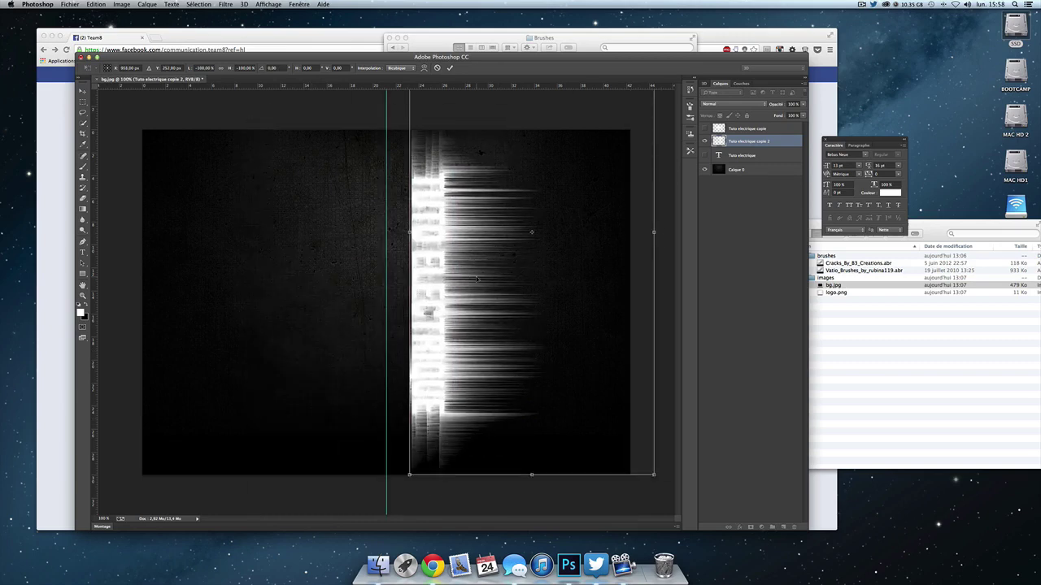
key("Return")
key("super+f")
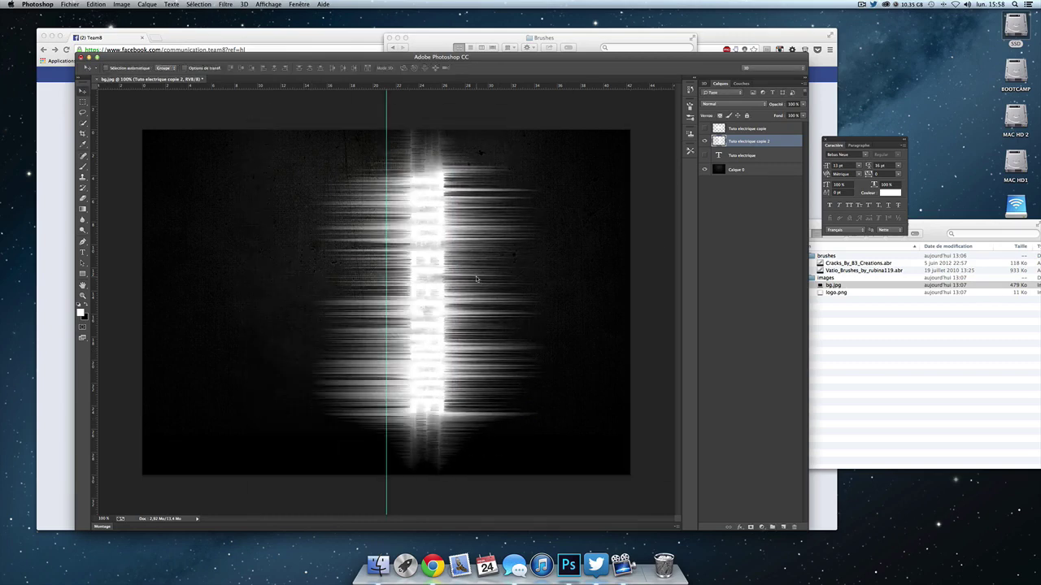
Rotate the streaked copy back to horizontal and centre it on the page
key("super+t")
left_click_drag(565, 276, 501, 215)
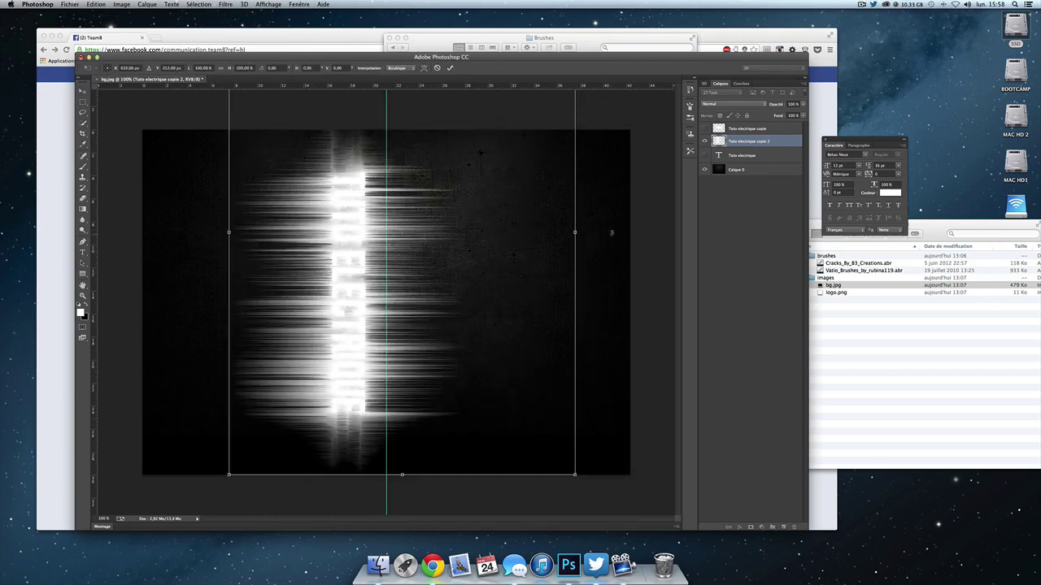
mouse_move(613, 234)
left_mouse_down()
mouse_move(358, 120)
mouse_move(405, 134)
left_mouse_up()
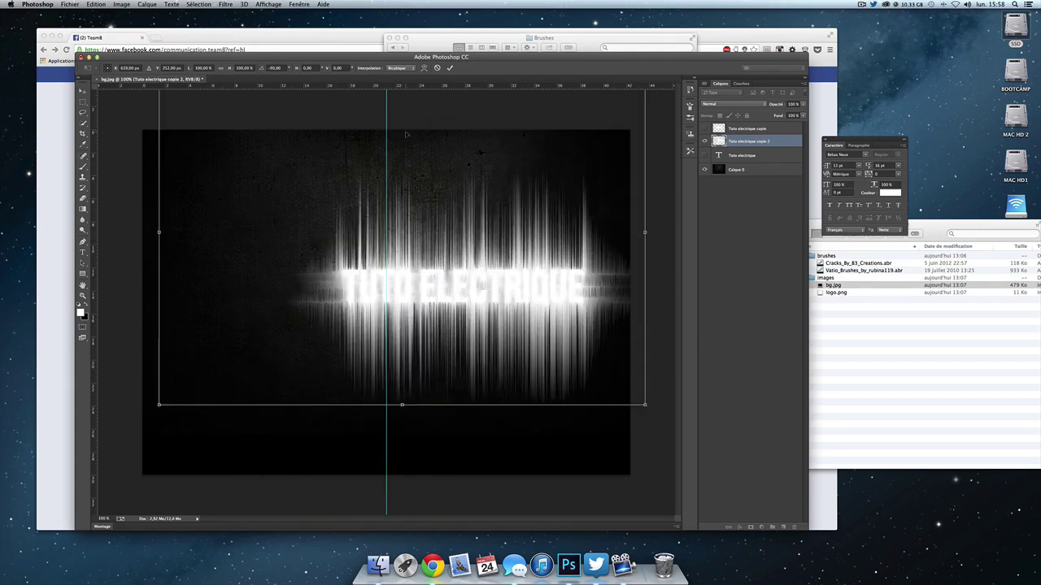
key("Return")
mouse_move(467, 231)
left_mouse_down()
mouse_move(389, 232)
mouse_move(460, 257)
left_mouse_up()
key("super+t")
key("Return")
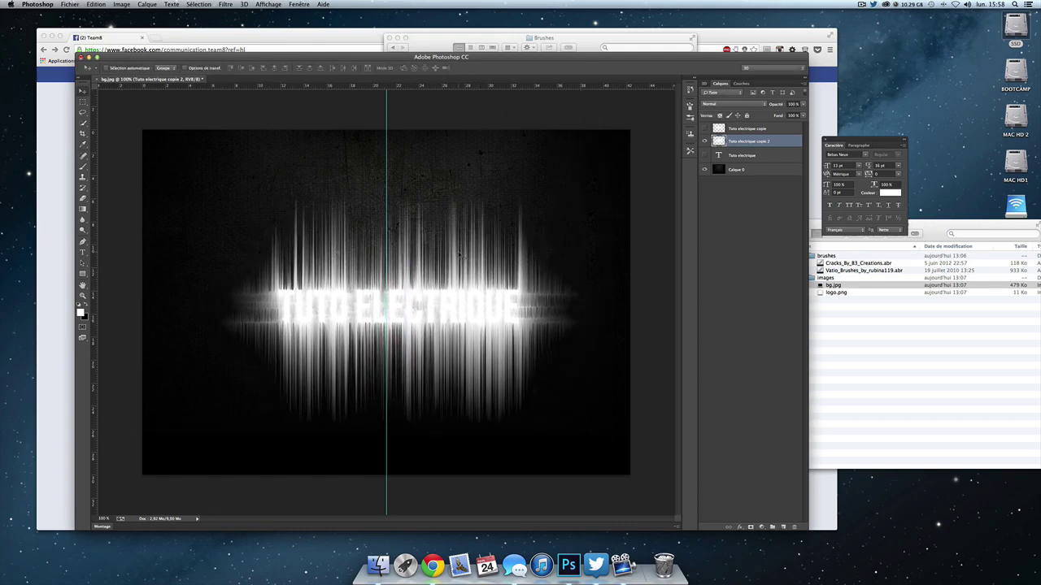
Compare both streaked copies, keep only 'Tuto electrique copie 2' visible, and nudge it near centre
left_click(703, 130)
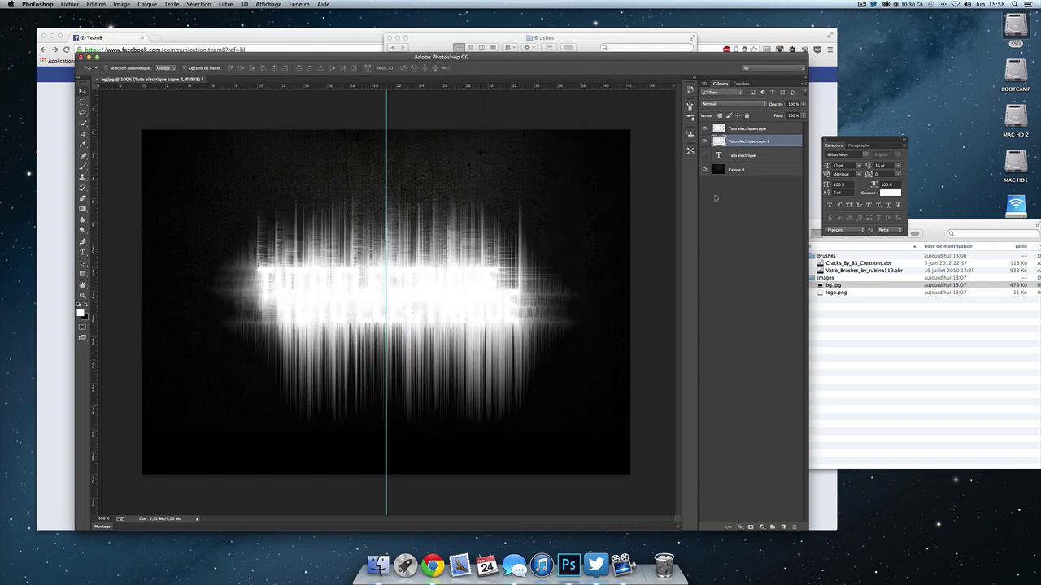
left_click(704, 141)
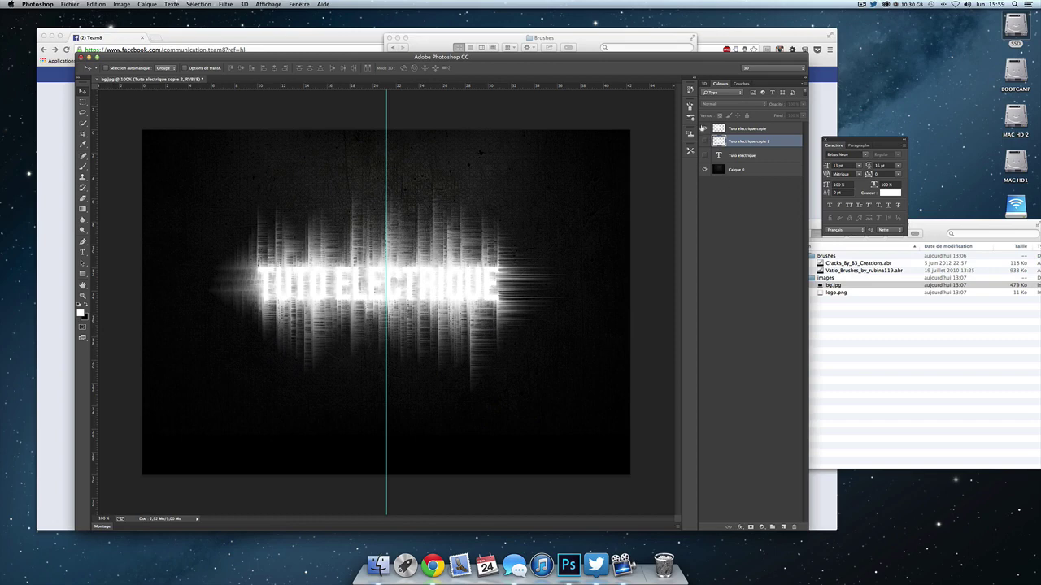
left_click(703, 129)
left_click(704, 141)
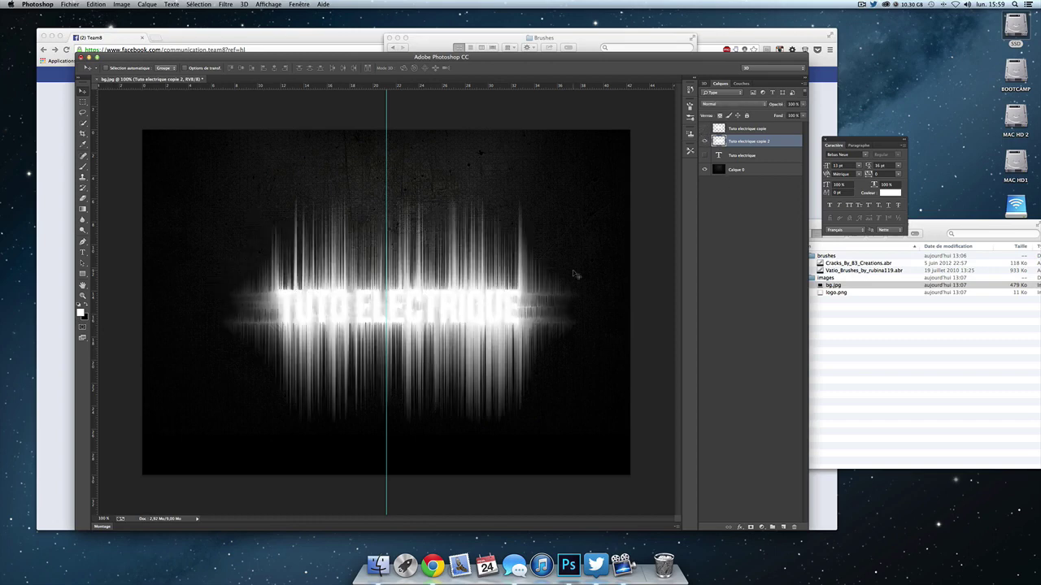
left_click_drag(530, 314, 519, 294)
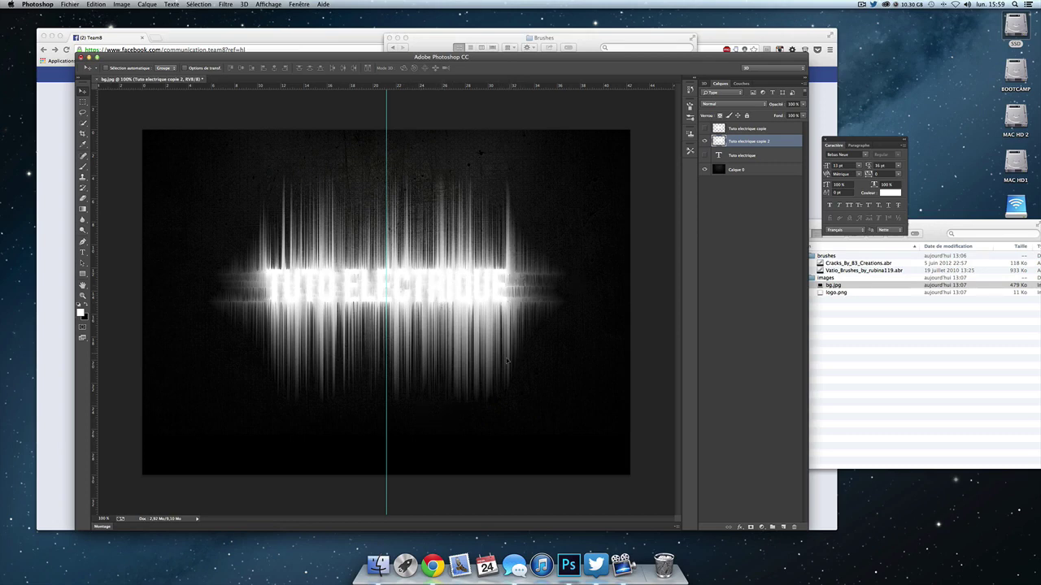
left_click_drag(507, 361, 510, 371)
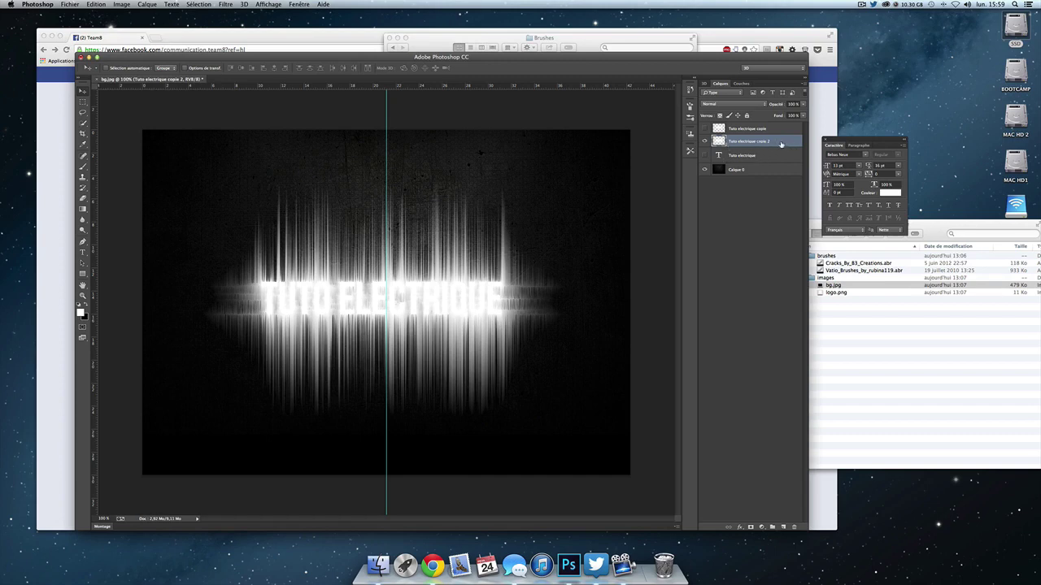
Enable Incrustation en dégradé on 'Tuto electrique copie 2' and open its gradient in the editor
double_click(779, 144)
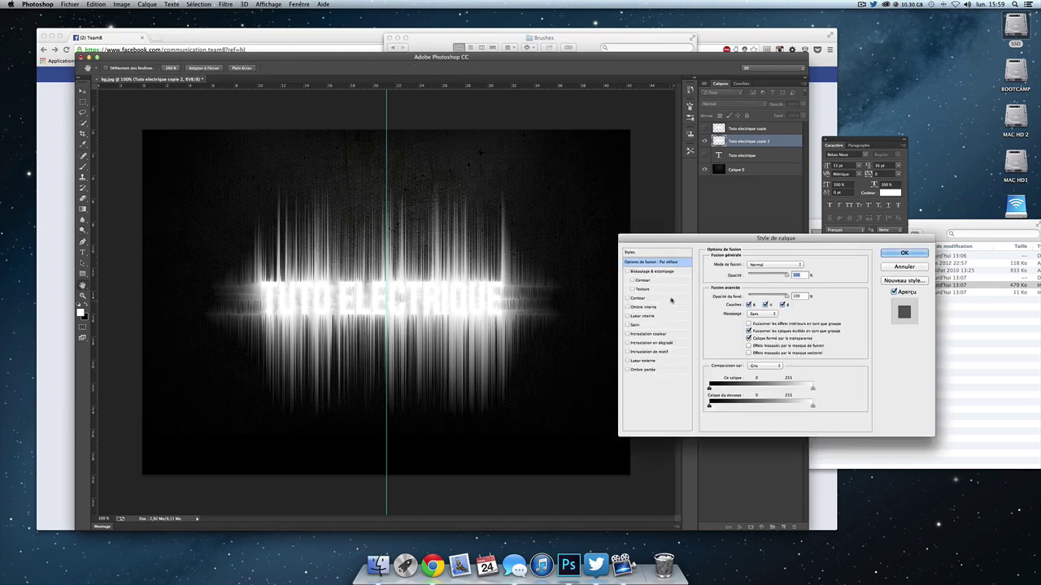
left_click(650, 343)
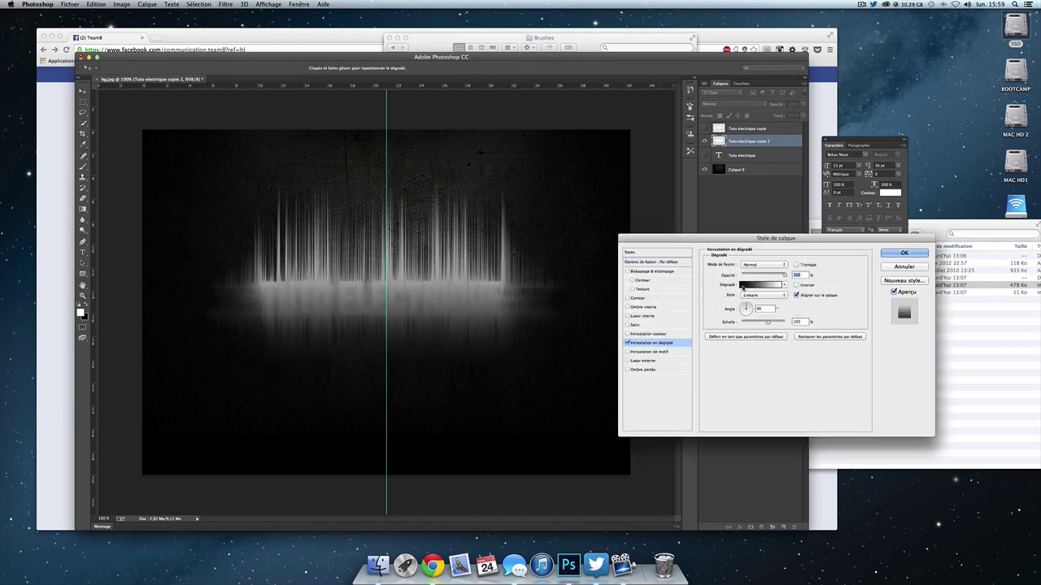
left_click(755, 286)
left_click_drag(679, 253, 682, 156)
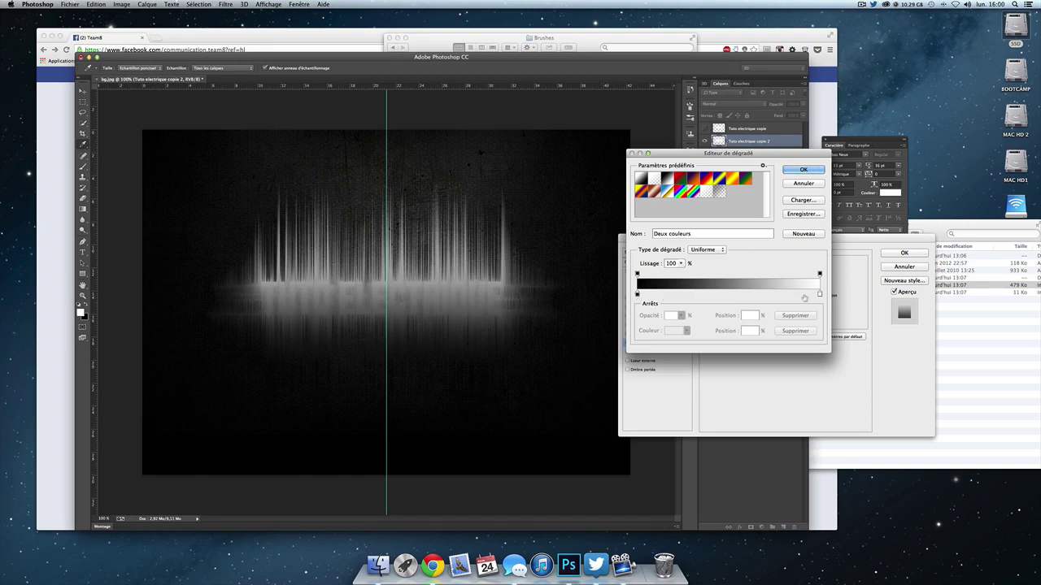
Recolour the gradient's left stop purple
double_click(637, 295)
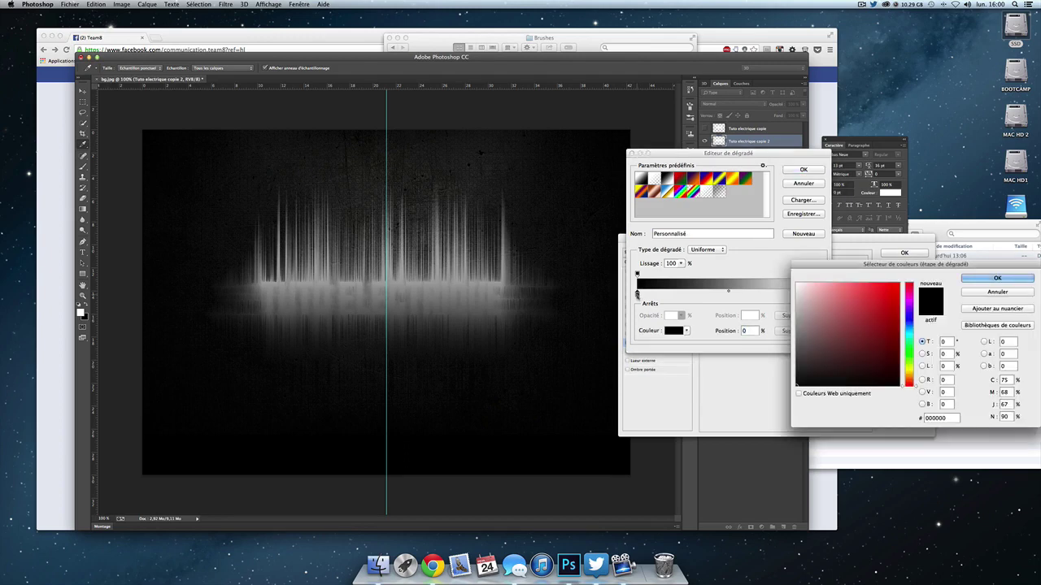
left_click_drag(805, 277, 699, 343)
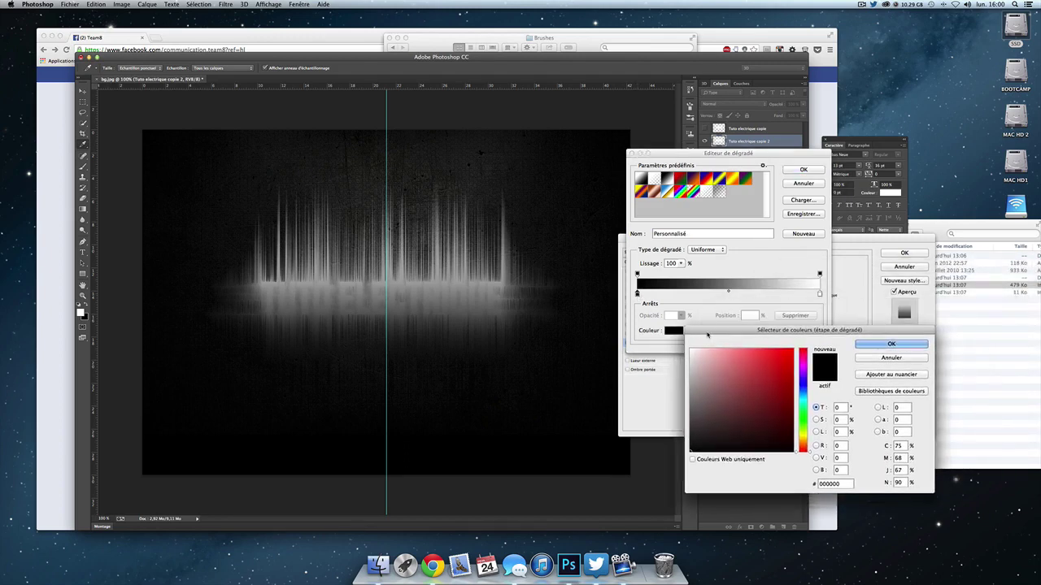
left_click(802, 373)
left_click(770, 370)
left_click(876, 347)
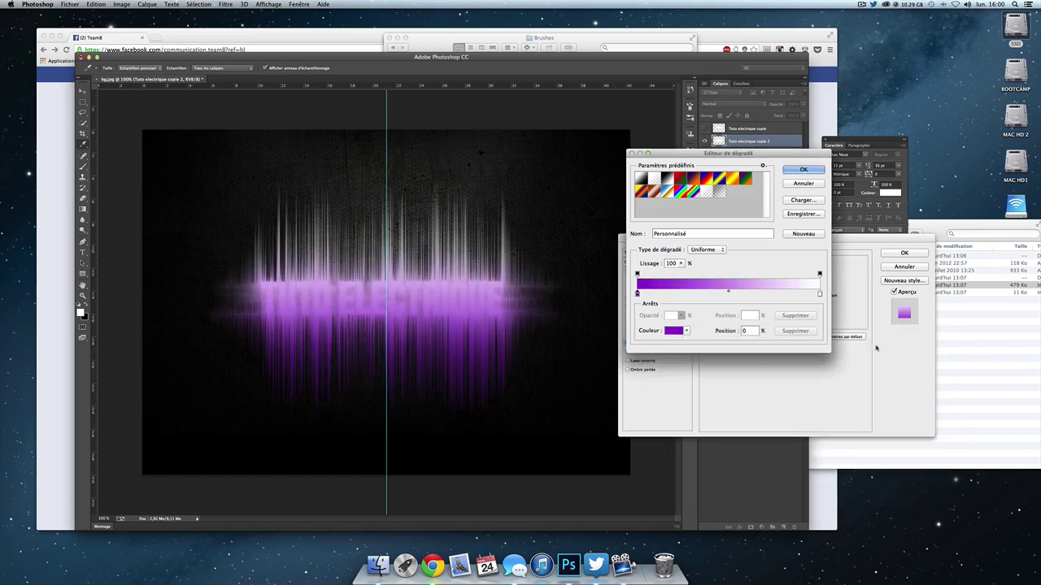
Add a magenta stop just right of the purple one
left_click(653, 293)
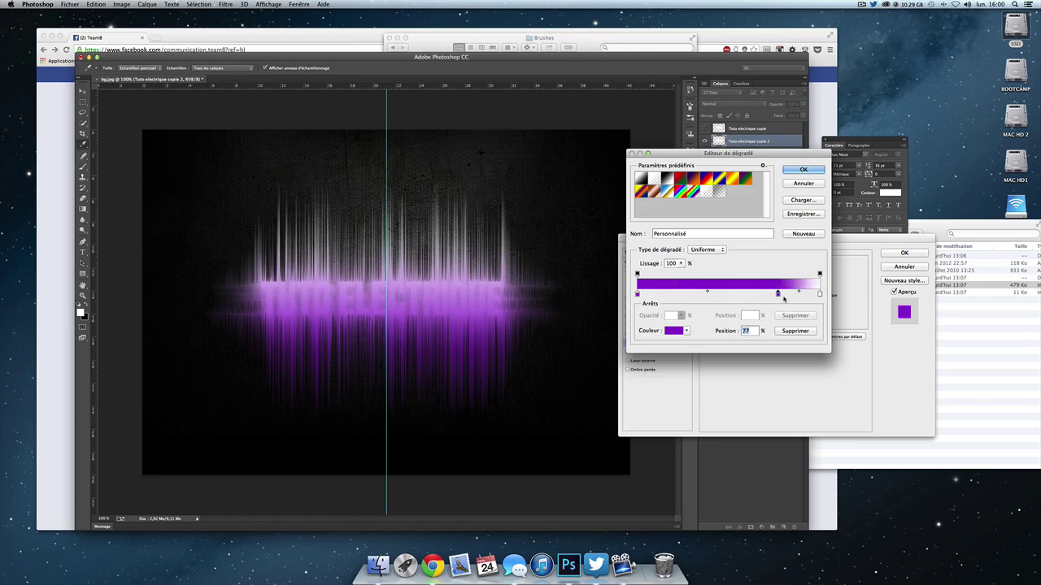
mouse_move(653, 294)
left_mouse_down()
mouse_move(724, 295)
mouse_move(659, 295)
left_mouse_up()
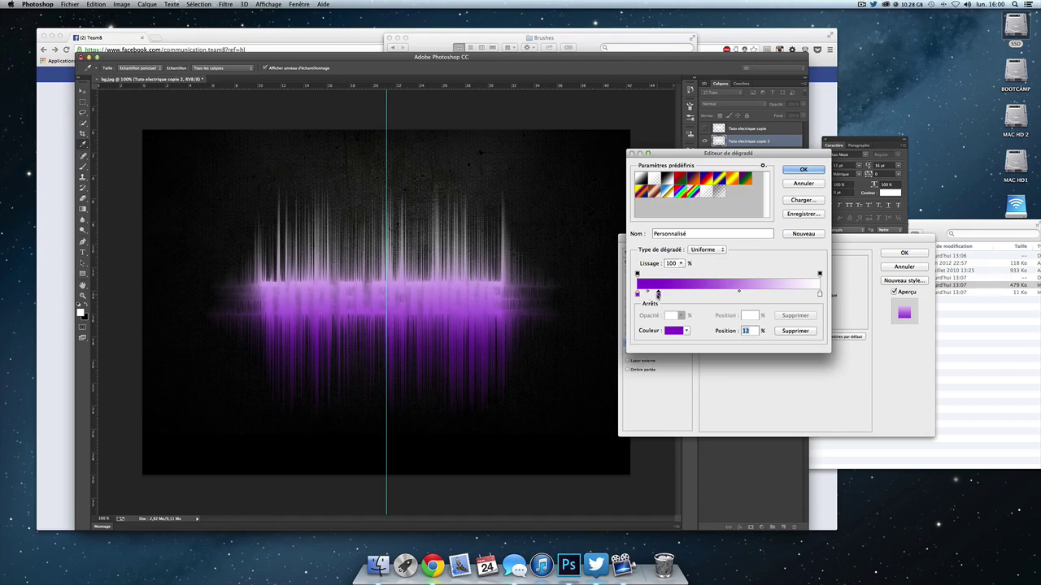
double_click(657, 295)
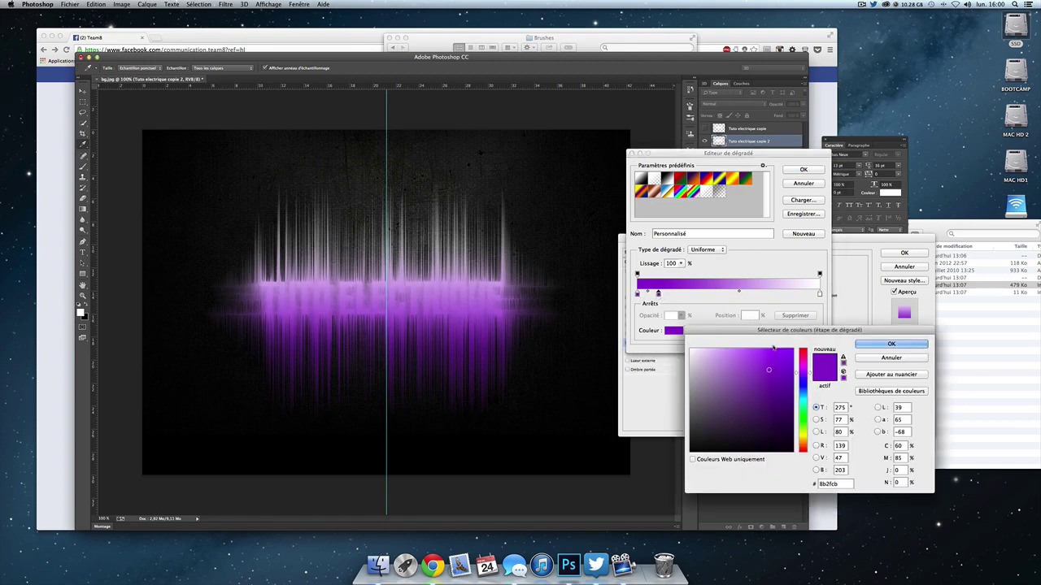
left_click(809, 366)
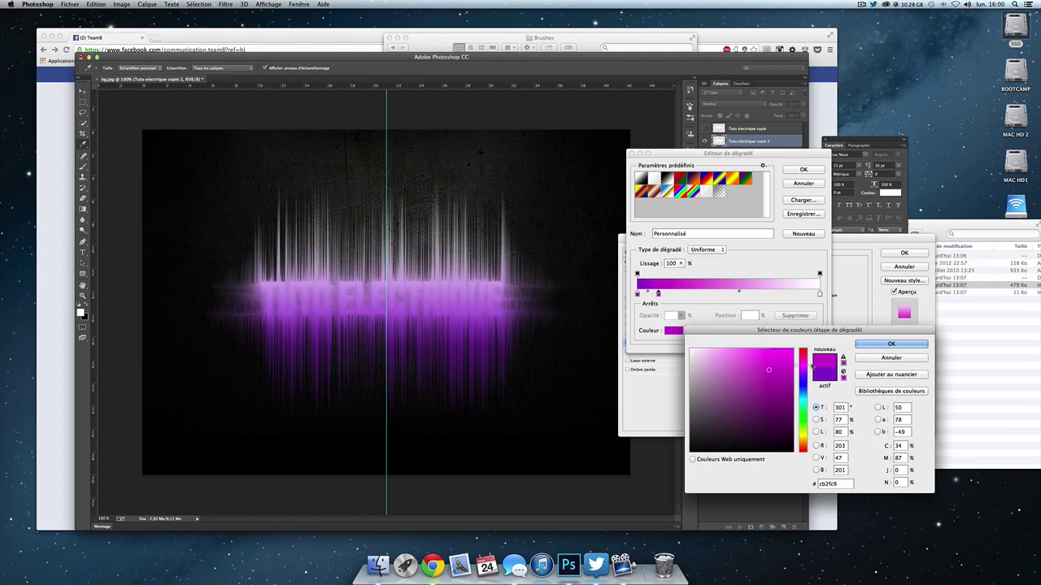
key("Return")
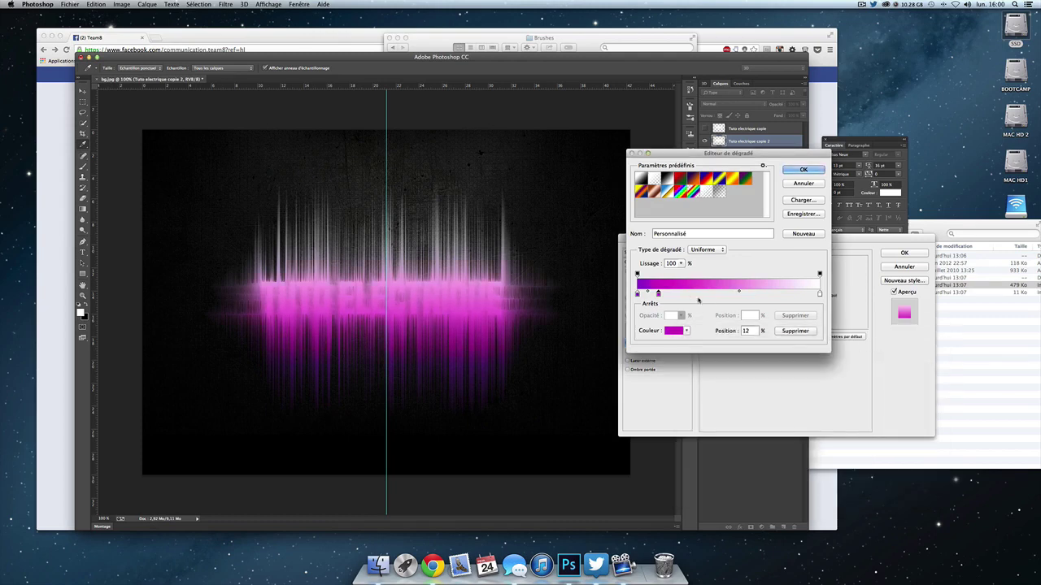
Add a red colour stop at about 24%
left_click(681, 294)
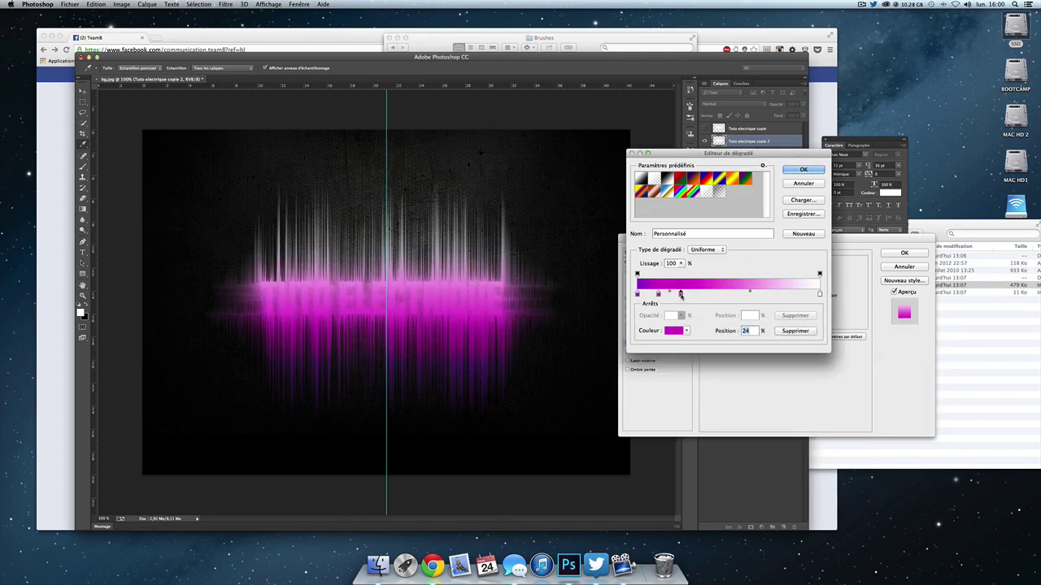
double_click(680, 295)
left_click_drag(802, 364, 811, 350)
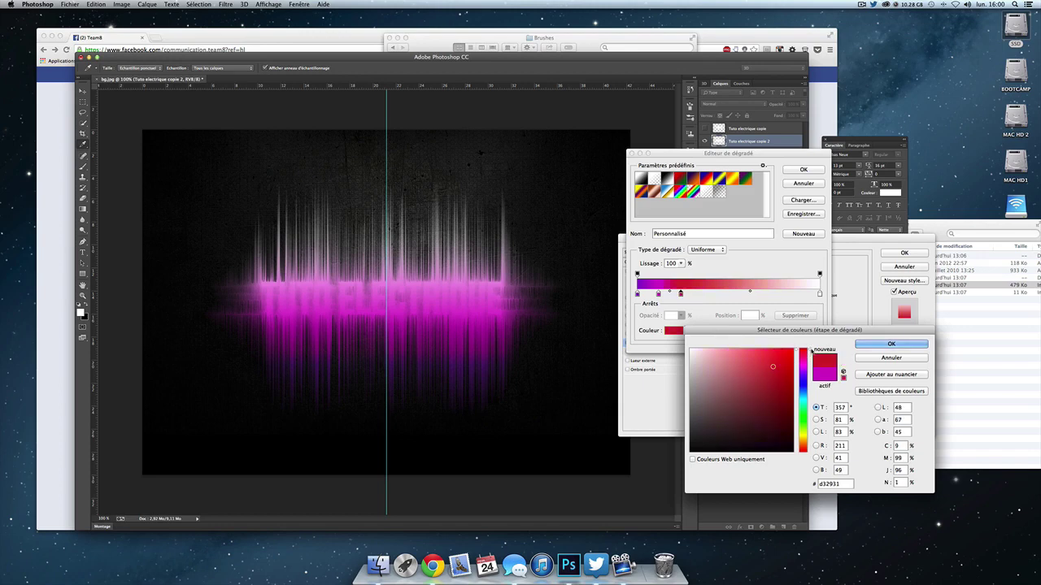
left_click(889, 345)
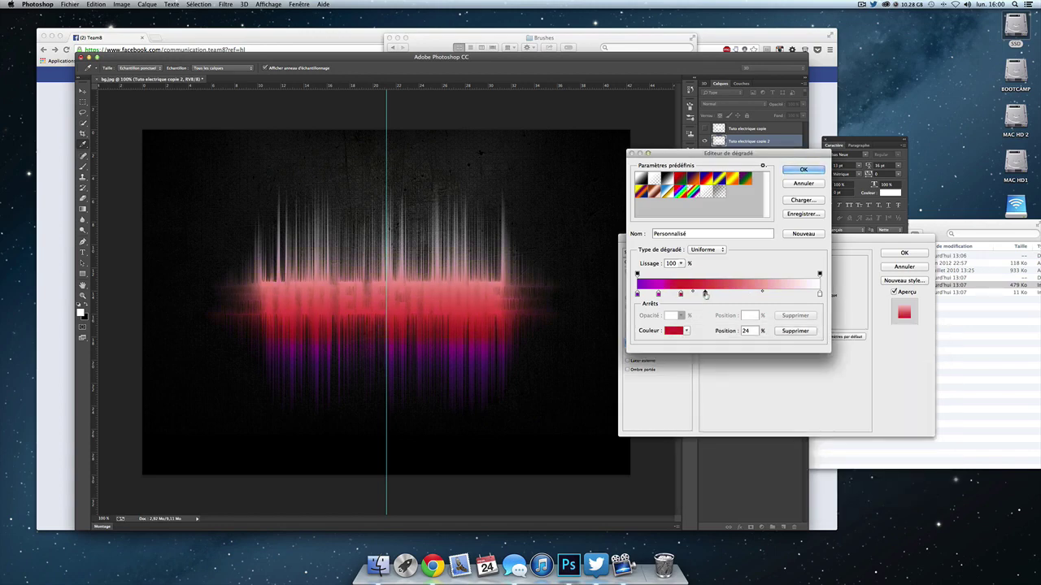
Add a blue colour stop and place it at 49%
left_click(707, 295)
double_click(706, 294)
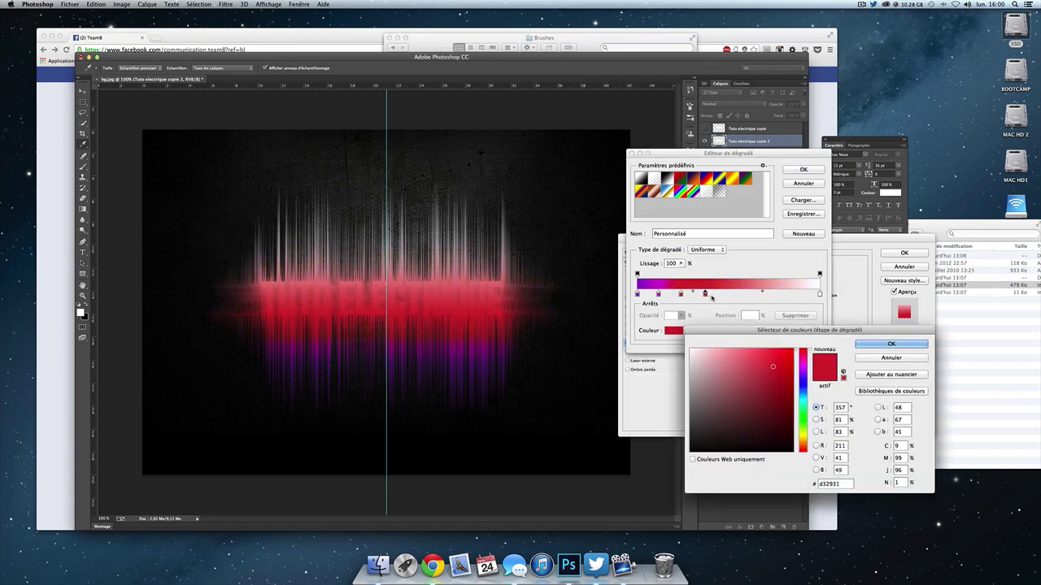
left_click(803, 392)
mouse_move(785, 389)
left_mouse_down()
mouse_move(765, 383)
mouse_move(803, 387)
left_mouse_up()
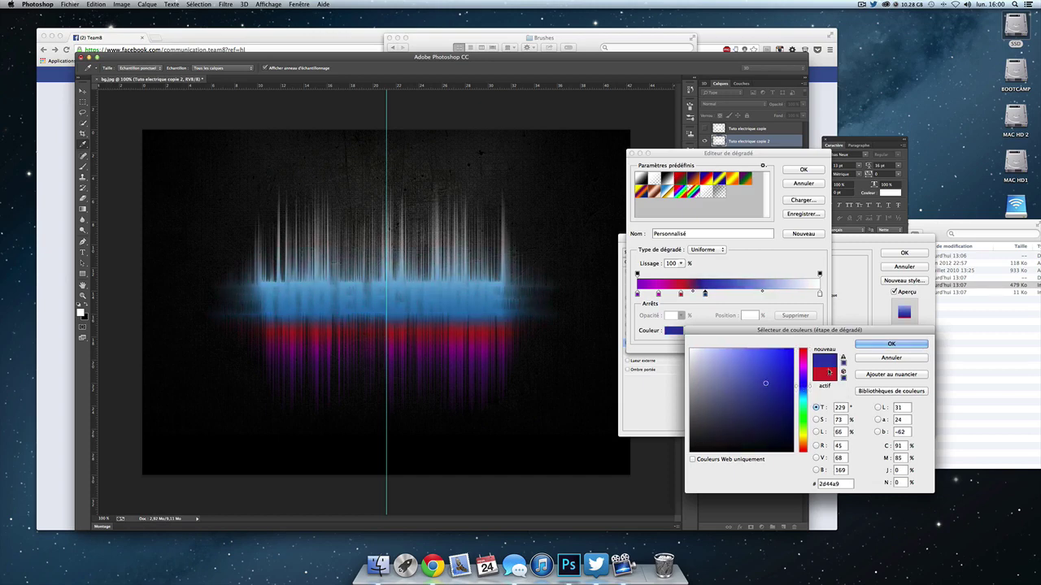
left_click(875, 347)
left_click_drag(705, 295, 727, 294)
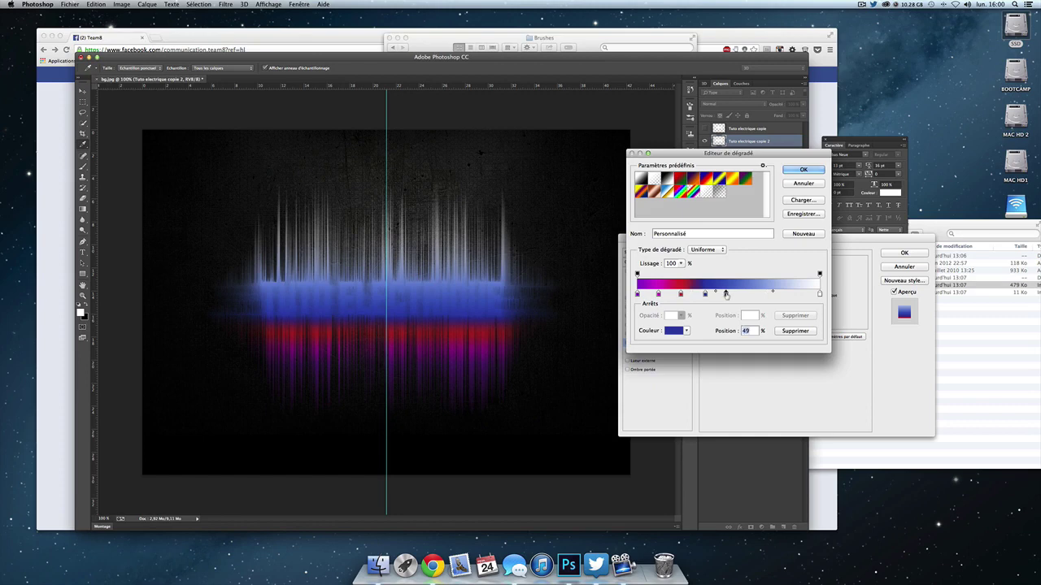
Recolour the blue stop cyan and add a green stop to its right
double_click(726, 294)
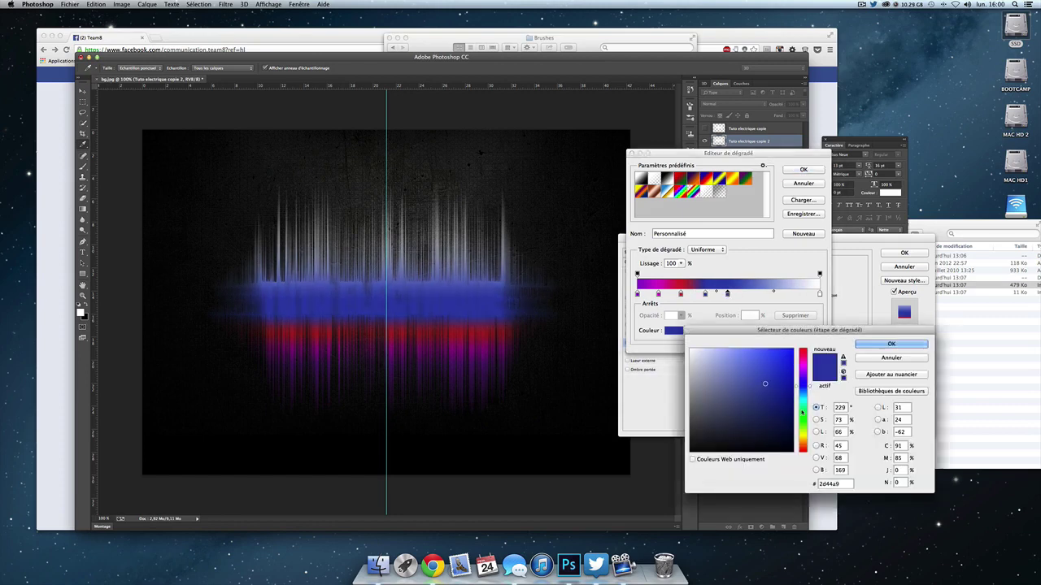
left_click(810, 402)
left_click(759, 365)
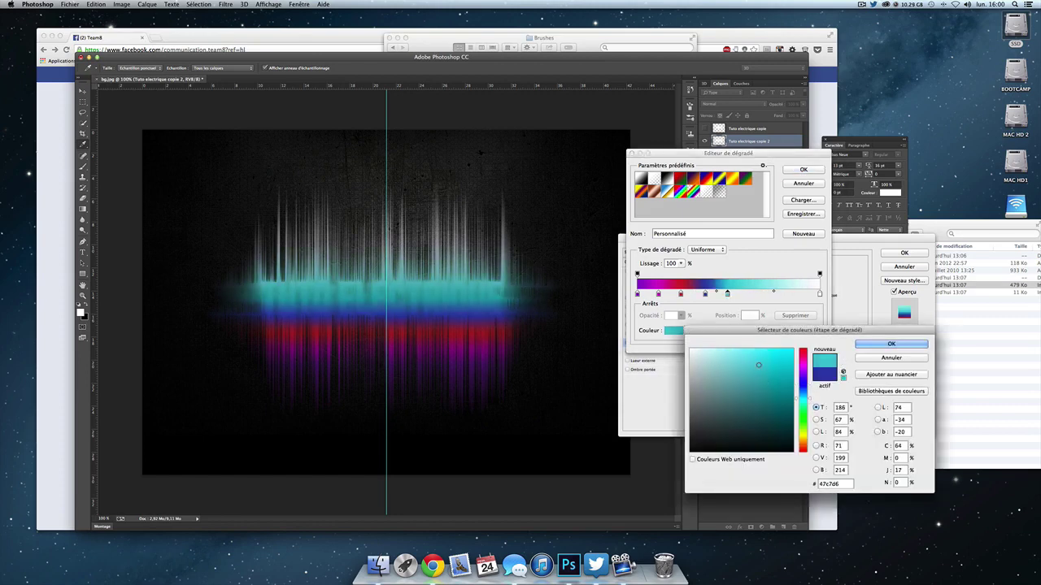
left_click(876, 347)
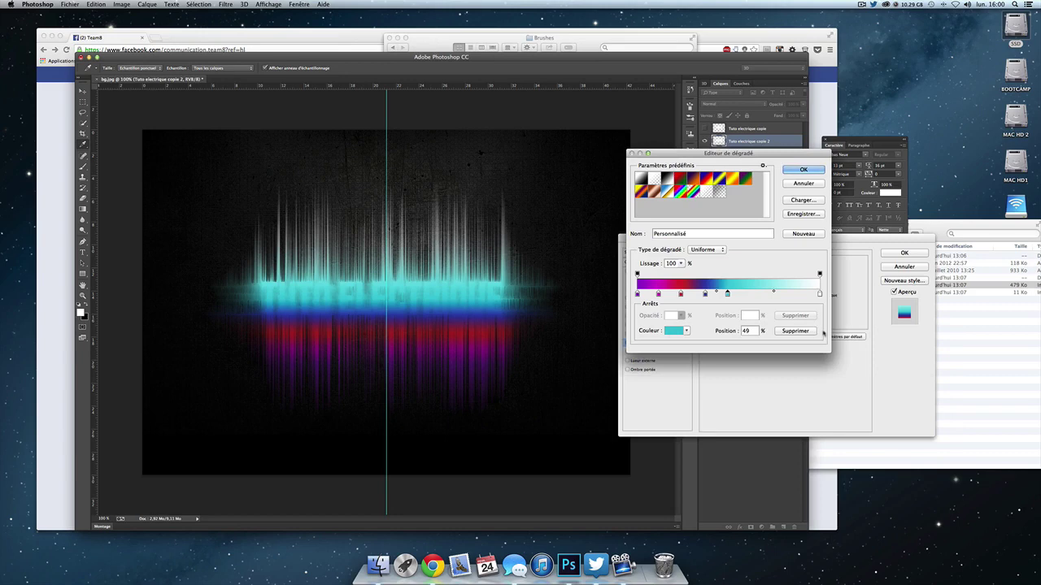
left_click(750, 295)
double_click(749, 294)
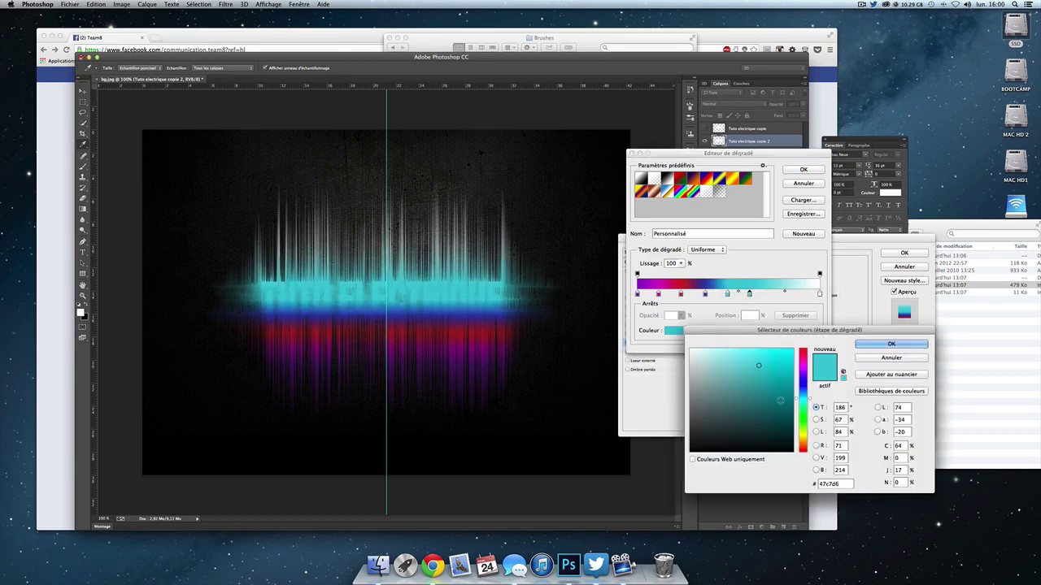
left_click_drag(805, 400, 805, 413)
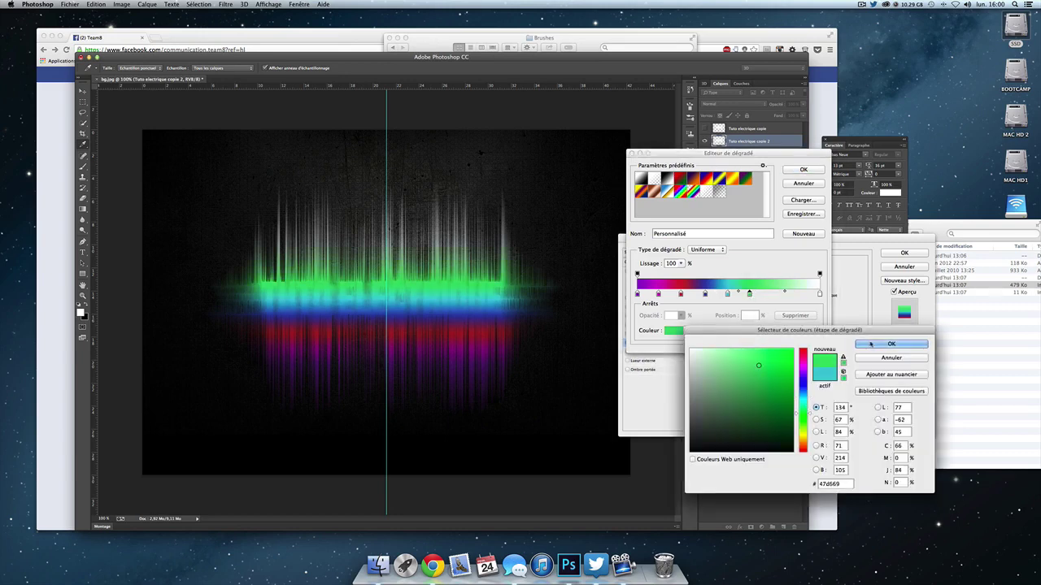
left_click(871, 344)
Add a yellow stop and turn the following stop orange
left_click(774, 294)
double_click(774, 294)
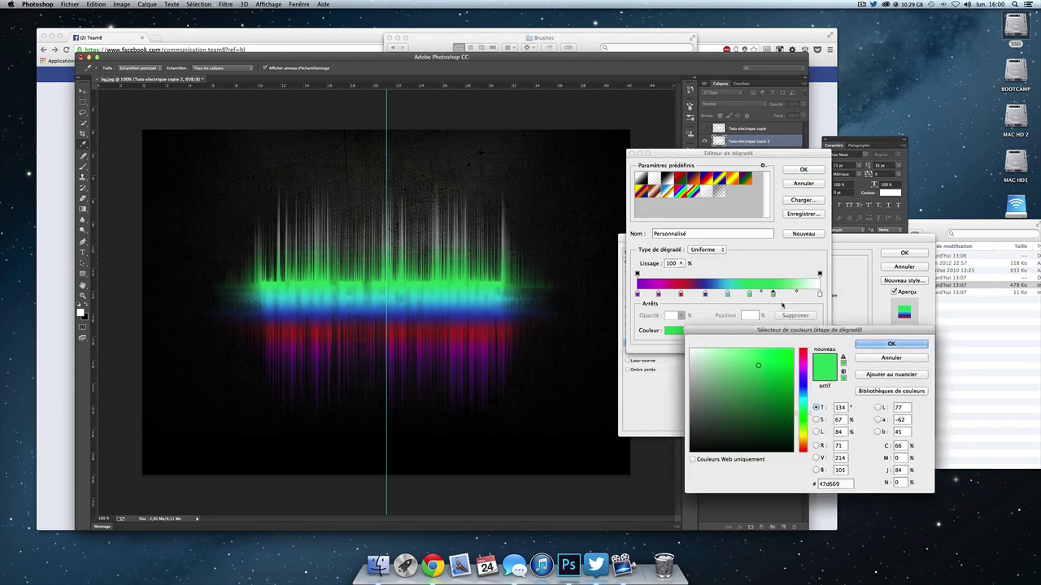
left_click_drag(810, 417, 809, 431)
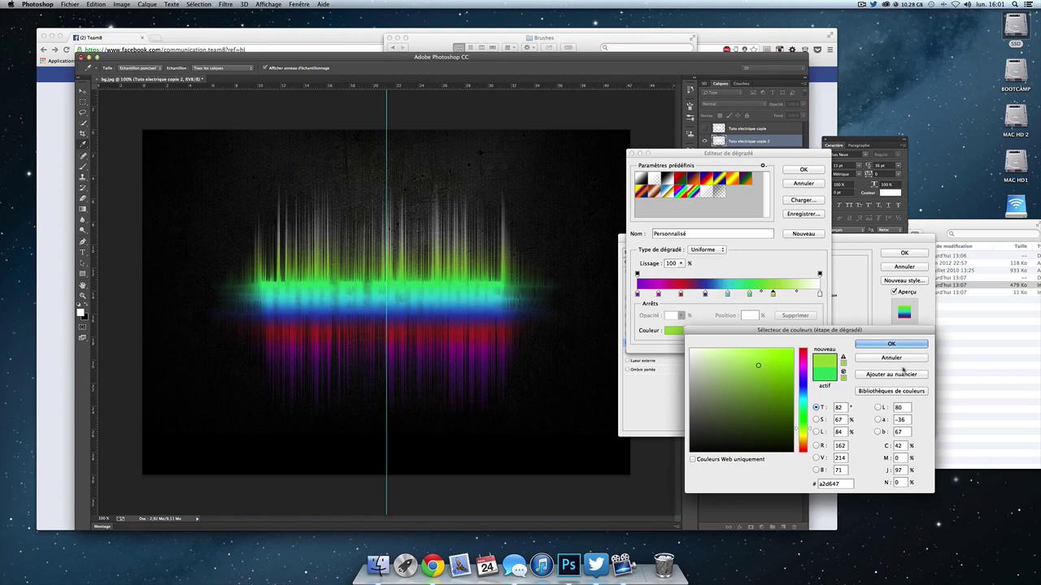
left_click_drag(810, 429, 810, 433)
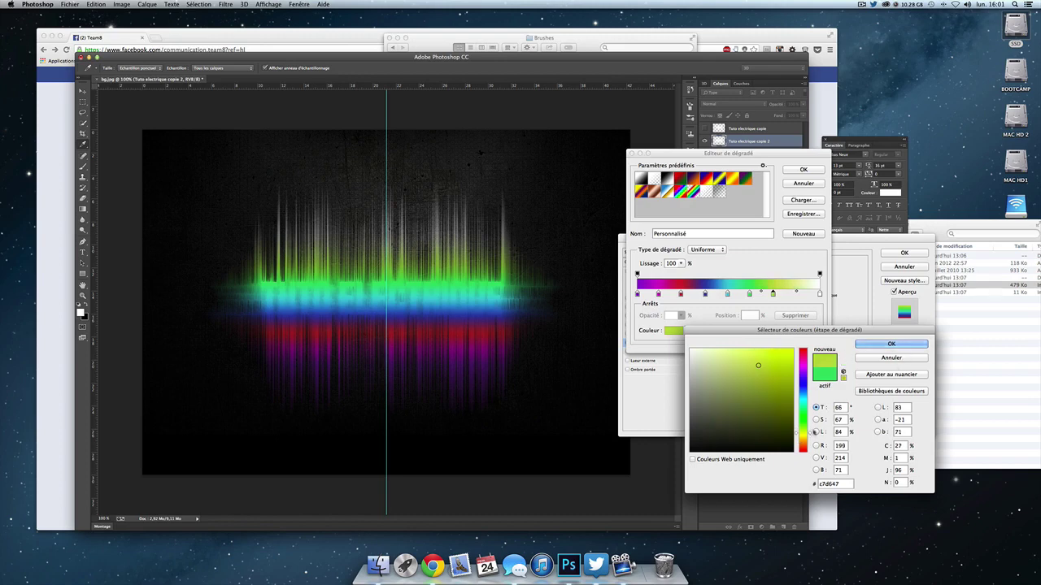
left_click(890, 345)
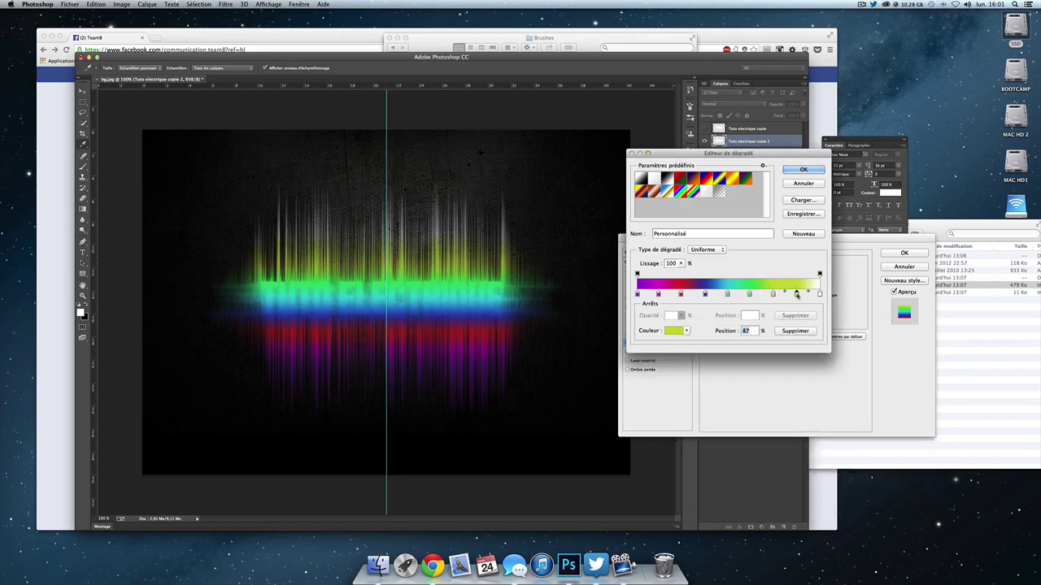
double_click(797, 294)
left_click_drag(809, 434, 809, 444)
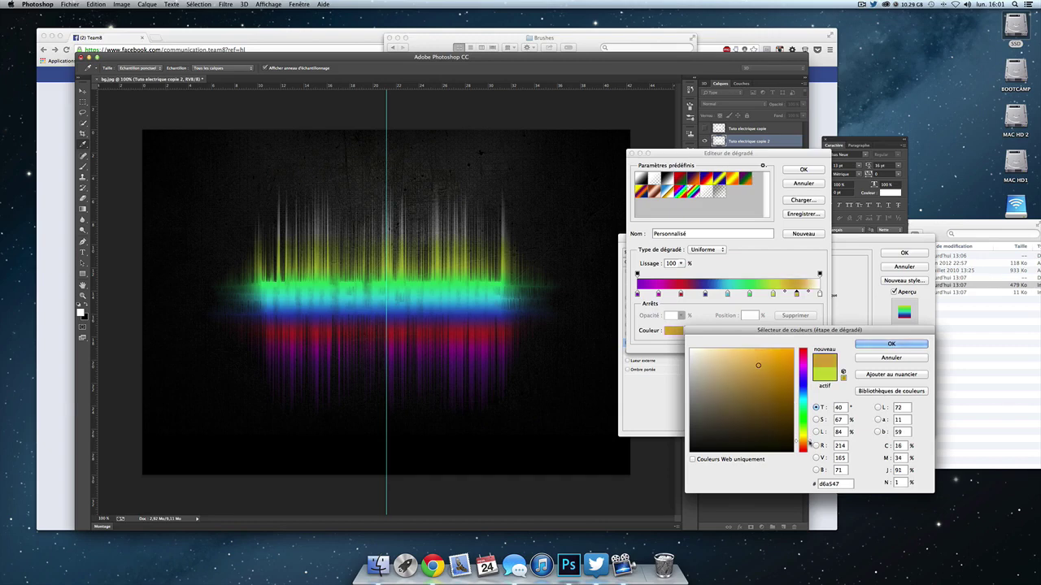
left_click(773, 356)
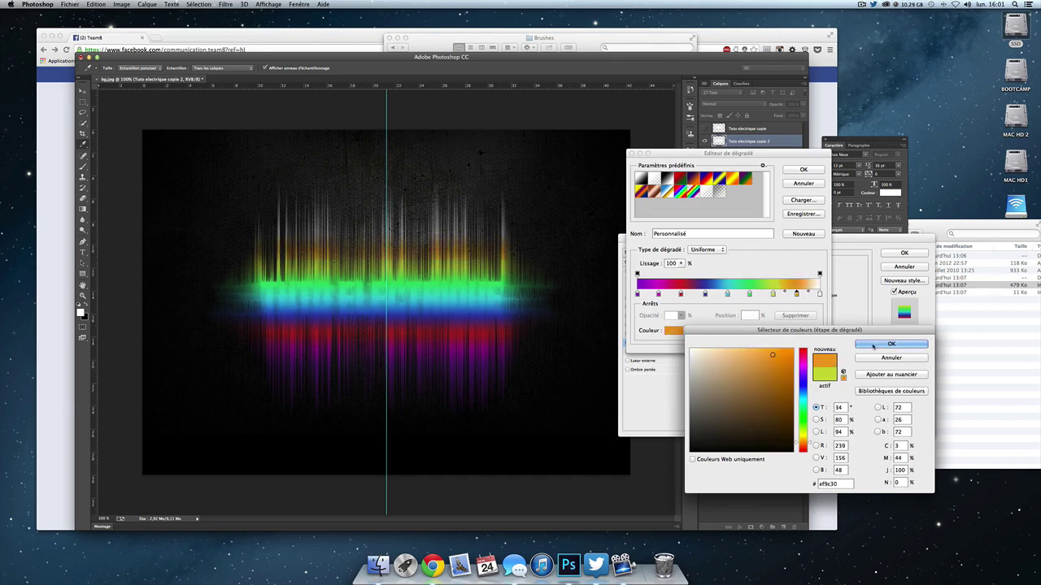
left_click(873, 345)
Change the white end stop to orange-red
double_click(819, 294)
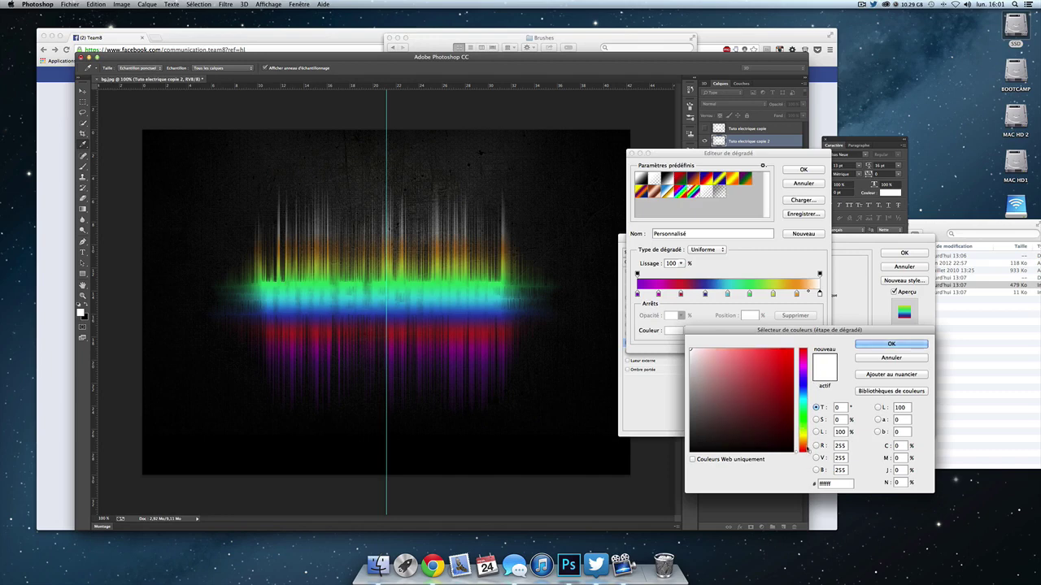
left_click_drag(809, 450, 808, 446)
left_click(793, 349)
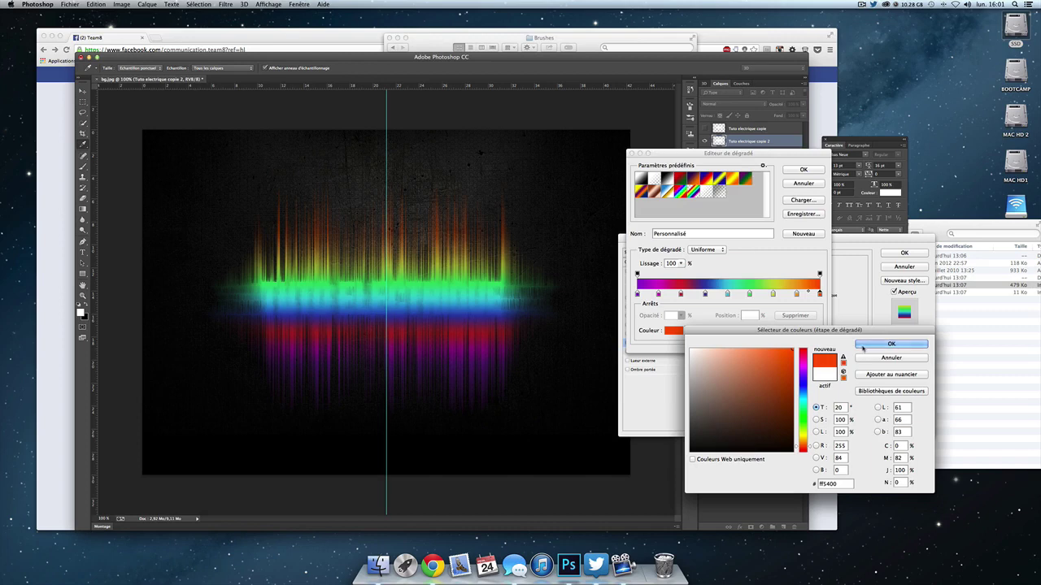
left_click(863, 345)
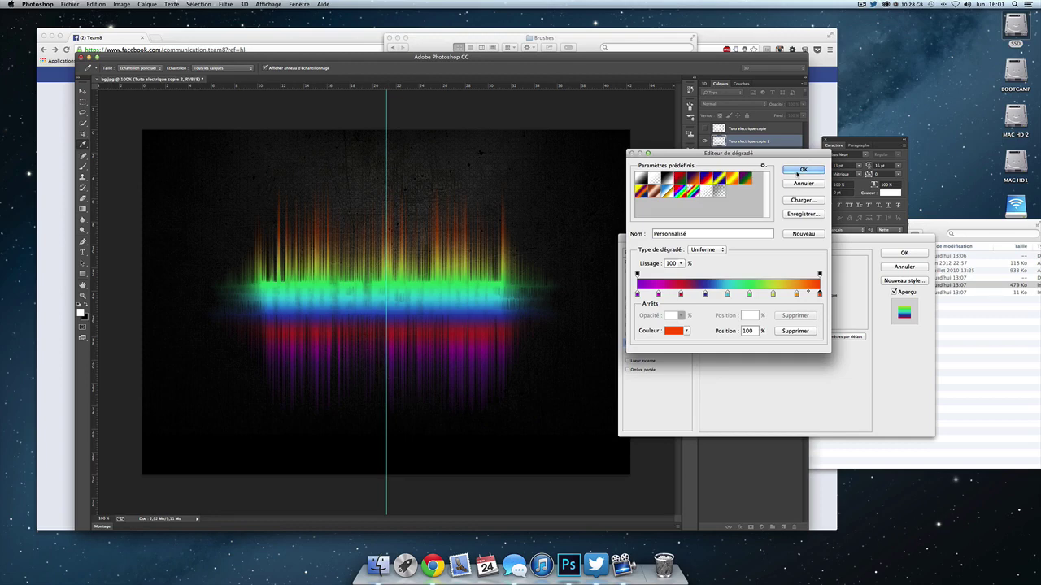
Apply the rainbow gradient, keep the Linear style, and set the overlay angle to 0
left_click(796, 171)
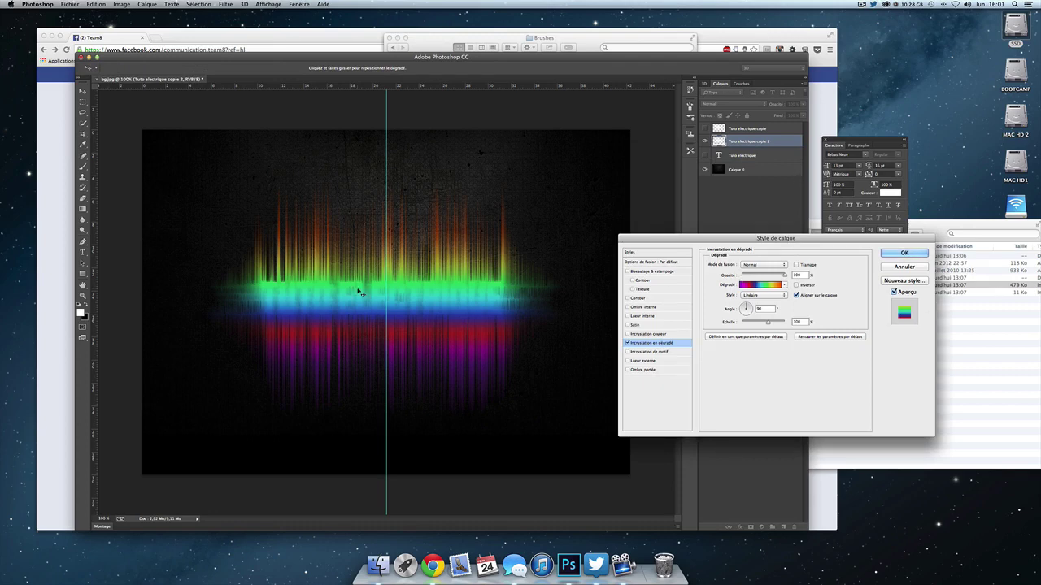
left_click(758, 285)
key("Return")
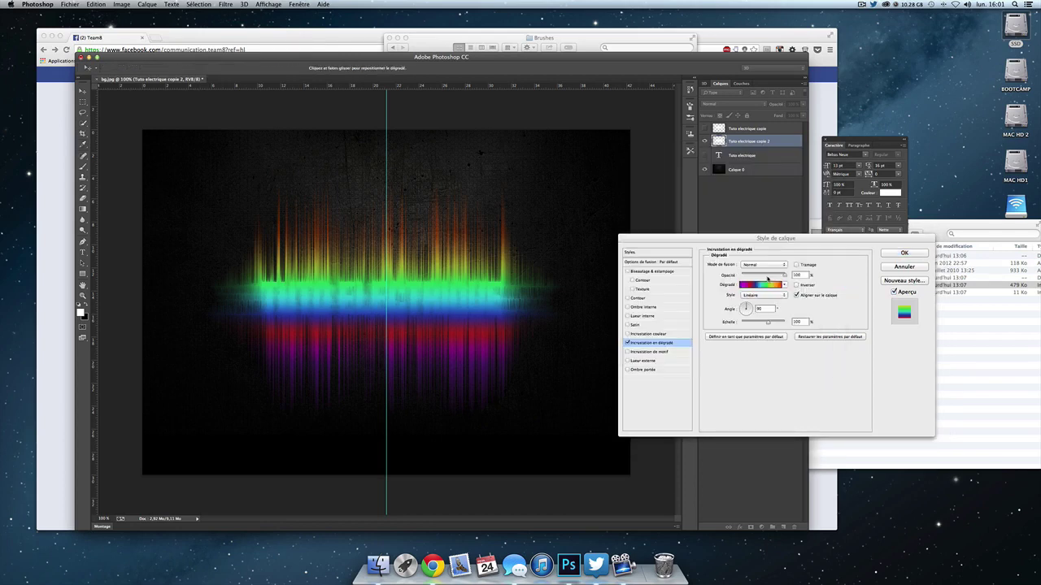
left_click(762, 295)
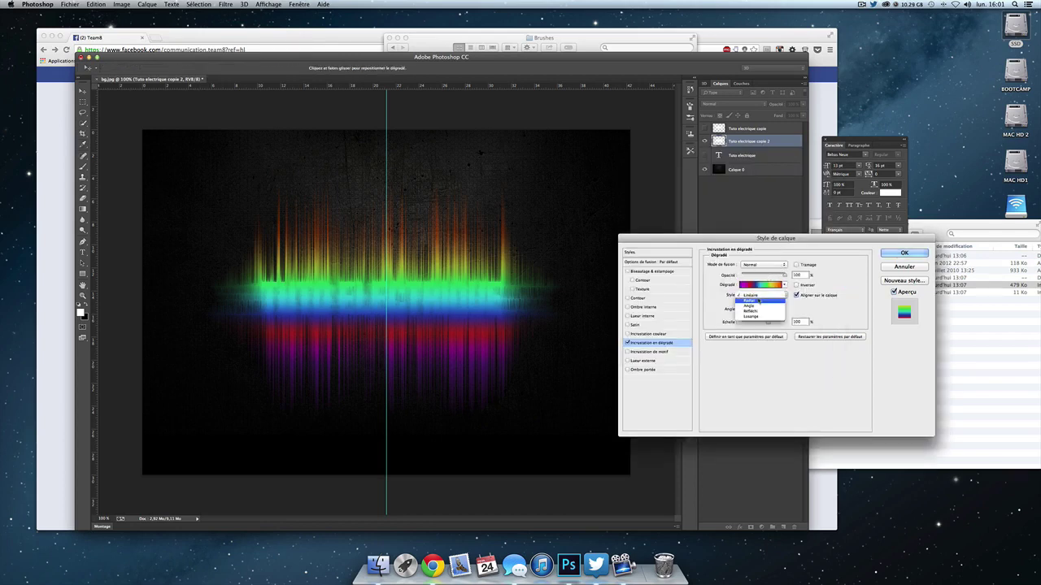
left_click(755, 298)
left_click(755, 297)
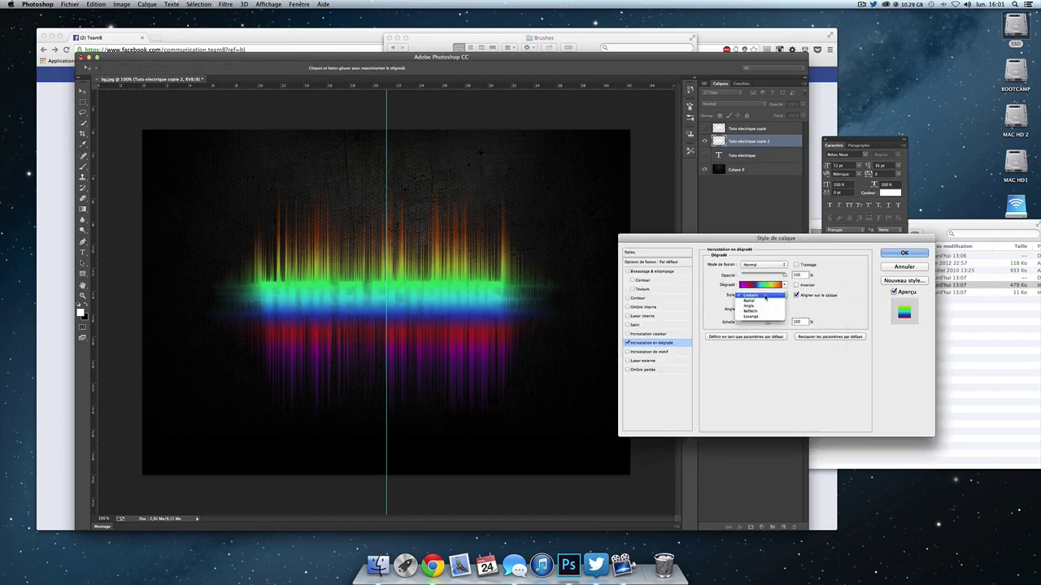
left_click(755, 296)
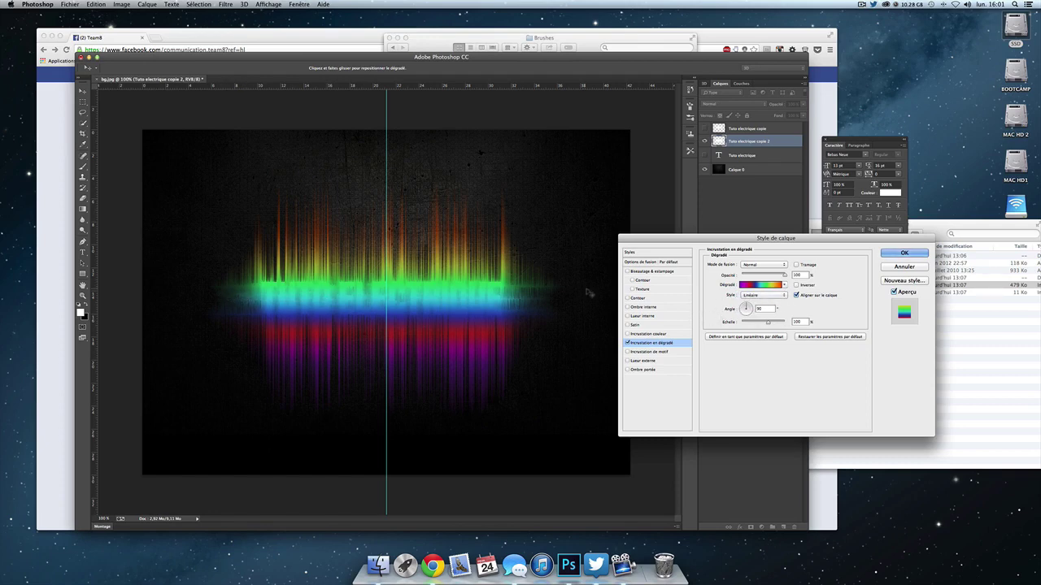
left_click_drag(756, 309, 758, 314)
type("0")
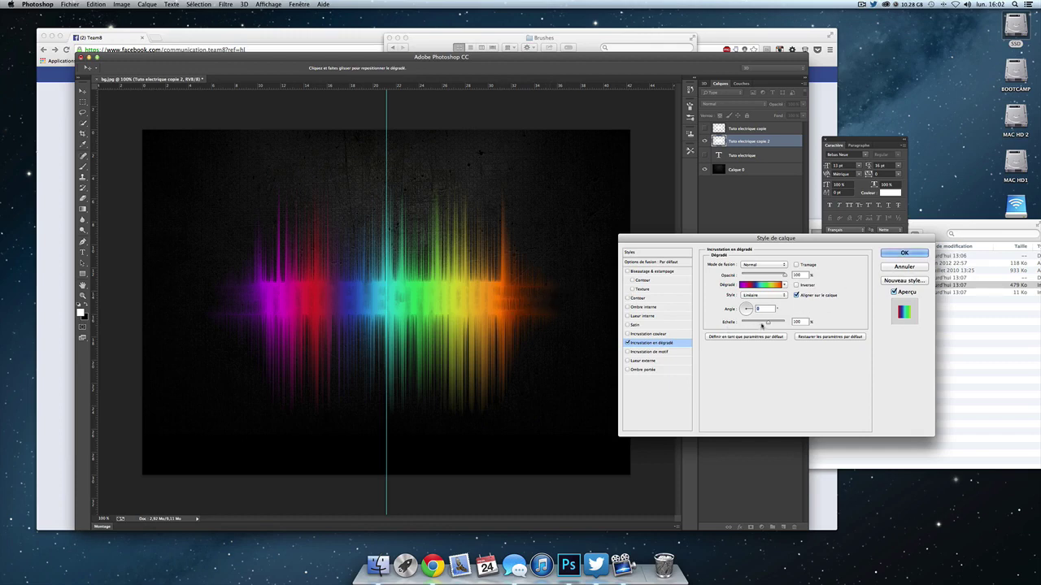
Test Scale and Opacity, leaving scale at 101% and opacity full, then confirm
left_click_drag(762, 325, 771, 325)
mouse_move(771, 325)
left_mouse_down()
mouse_move(732, 326)
mouse_move(796, 324)
mouse_move(769, 326)
left_mouse_up()
mouse_move(783, 277)
left_mouse_down()
mouse_move(756, 277)
mouse_move(786, 277)
left_mouse_up()
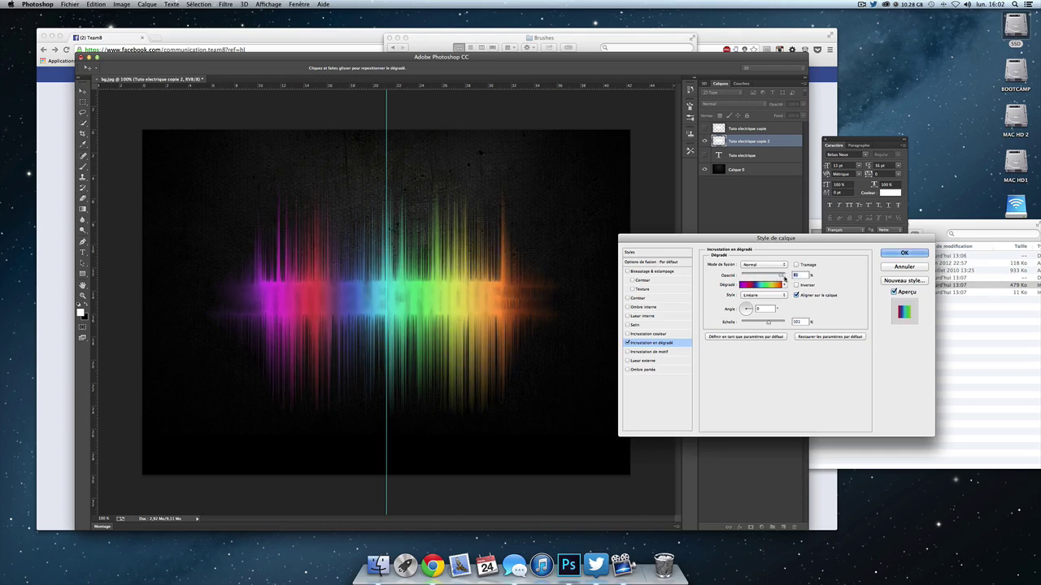
left_click(797, 277)
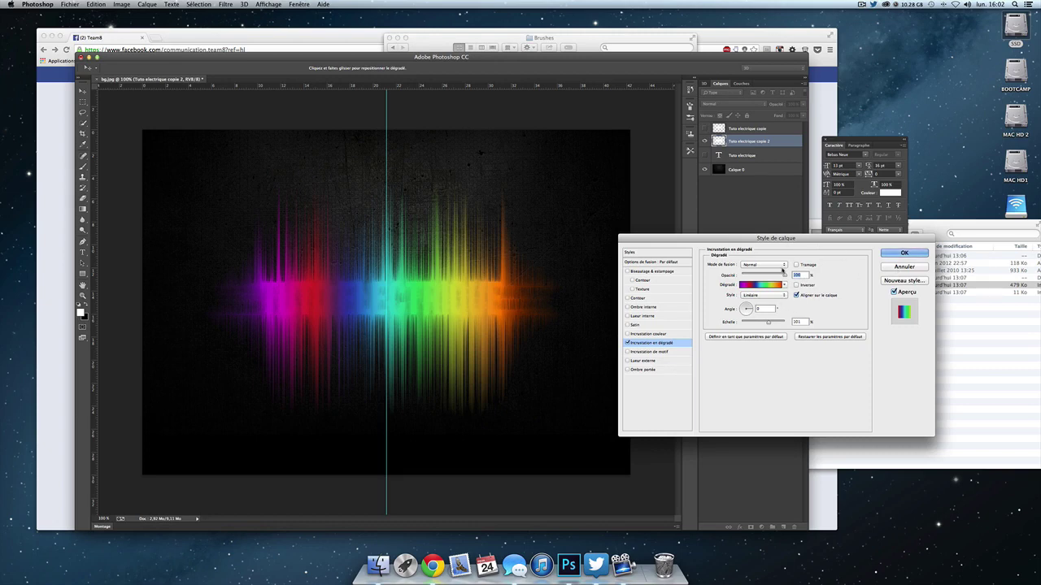
left_click(901, 254)
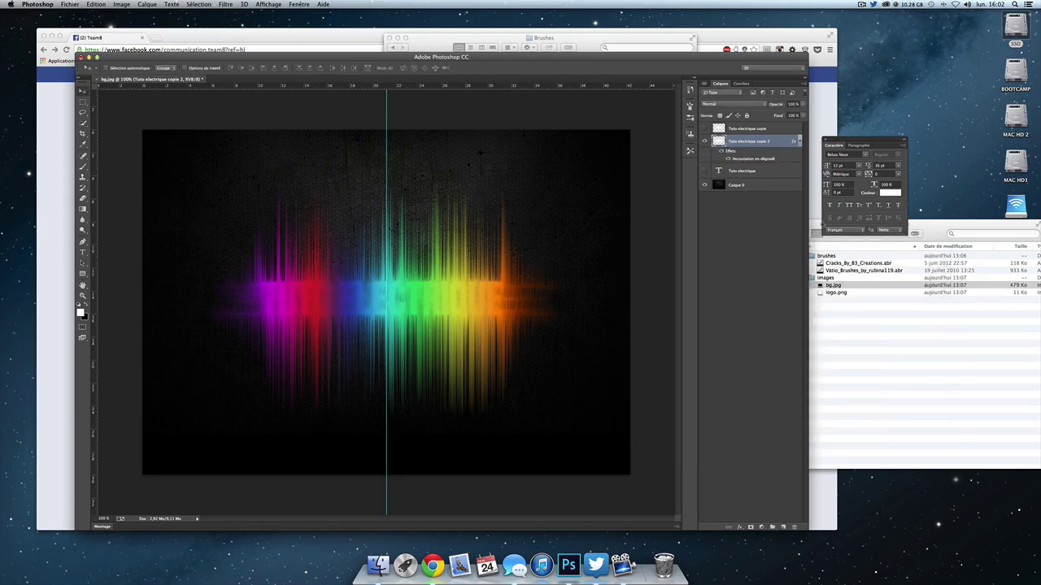
Show the Tuto electrique layer, stack it above the streak layer, and nudge it lower
left_click(704, 171)
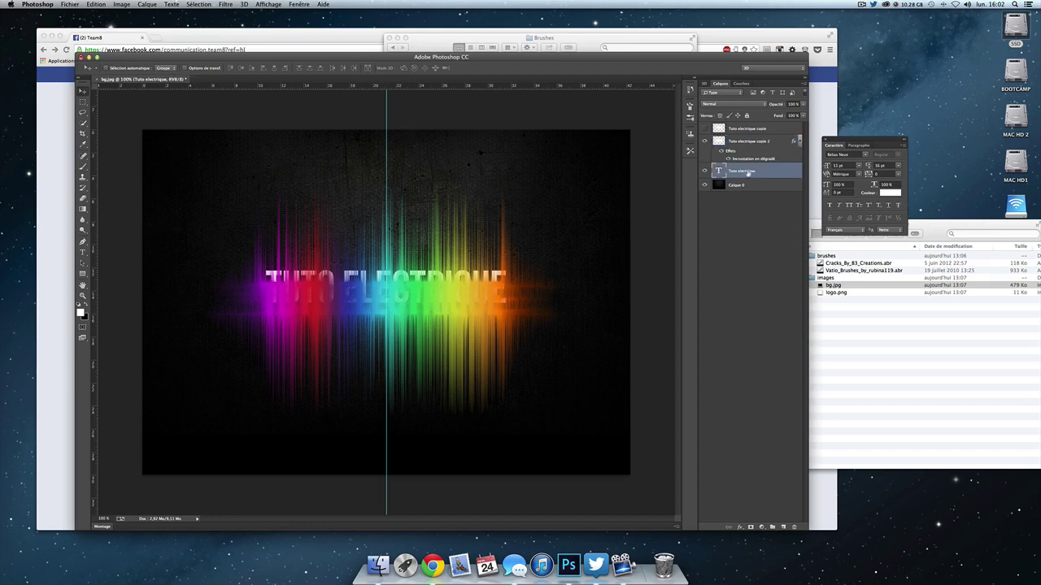
left_click_drag(748, 173, 748, 142)
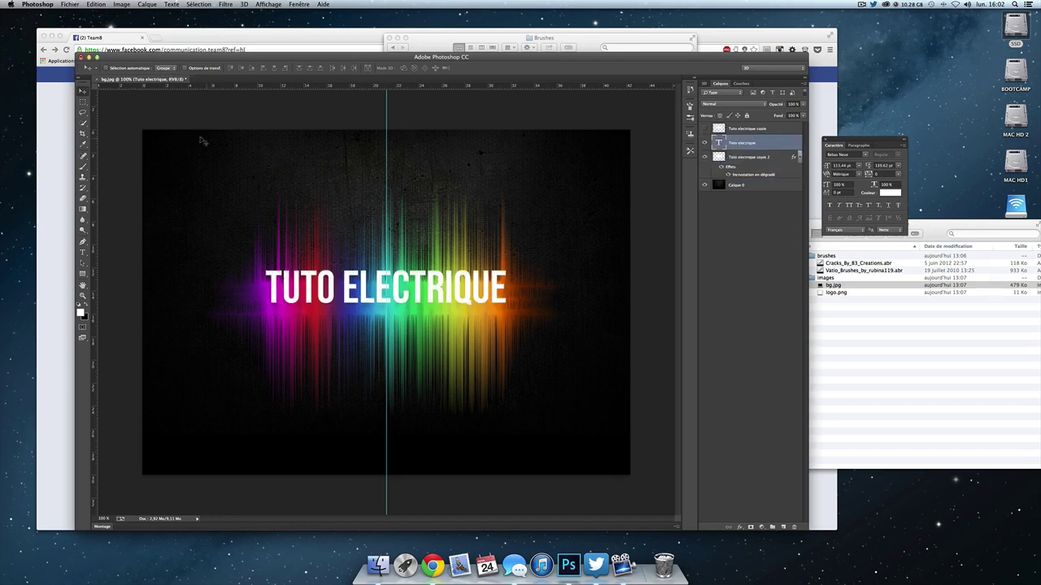
left_click_drag(306, 296, 306, 309)
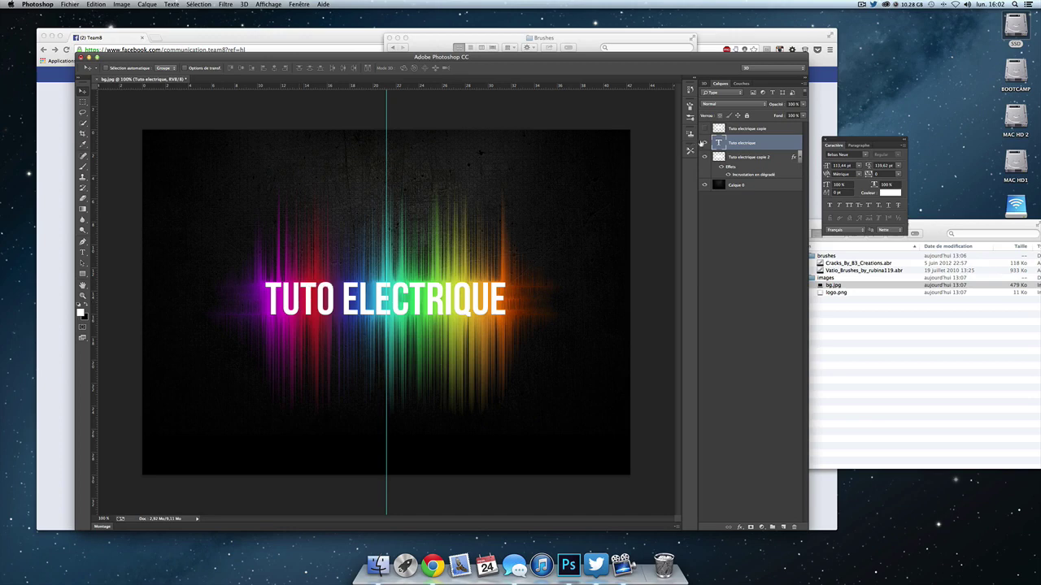
Toggle the white title's visibility repeatedly to compare, ending with it shown
left_click(704, 143)
left_click(703, 143)
left_click(703, 144)
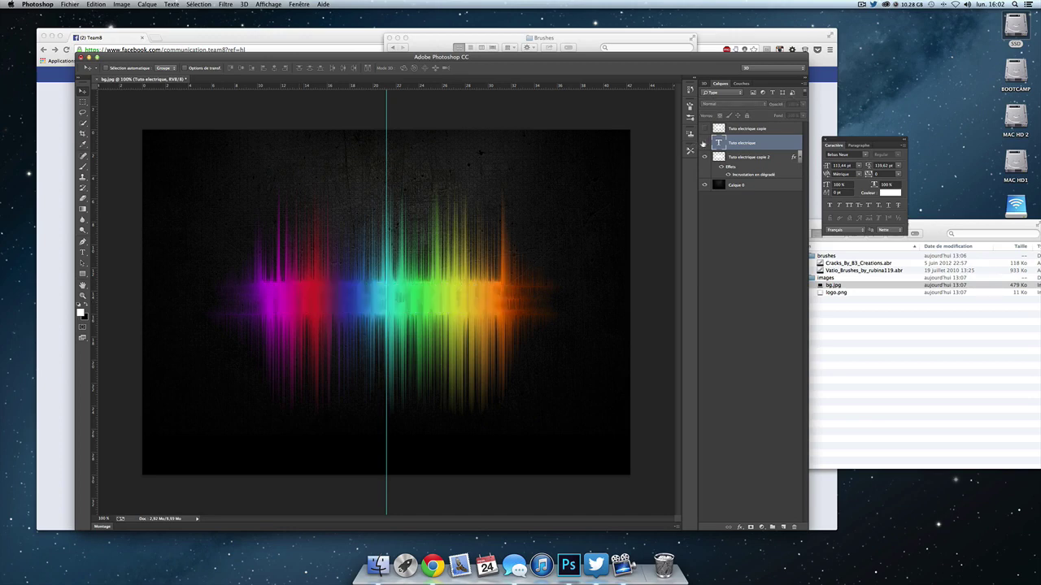
left_click(703, 143)
left_click(703, 143)
left_click(704, 143)
left_click(704, 143)
left_click(703, 143)
left_click(704, 143)
left_click(704, 143)
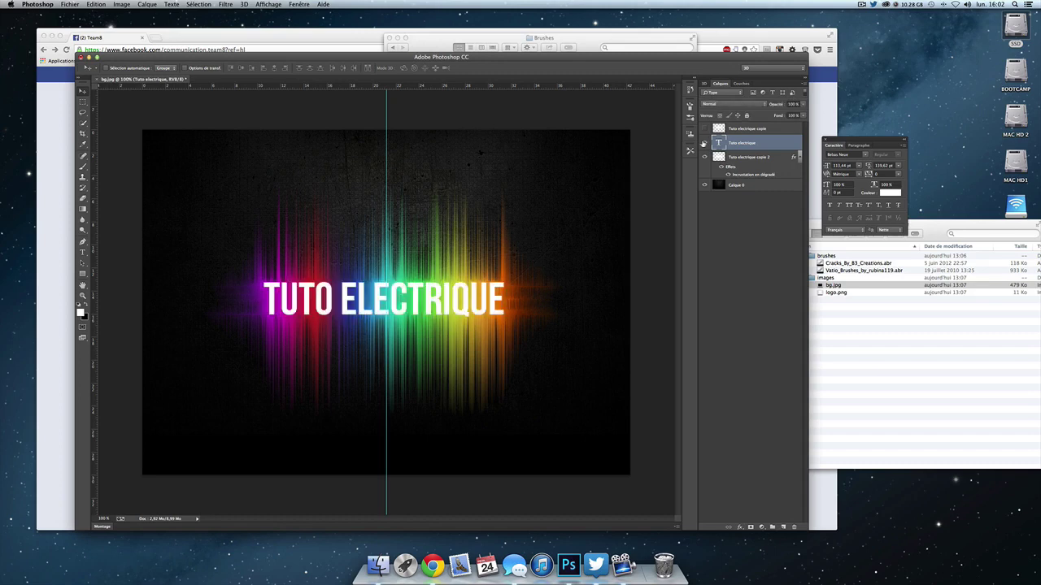
left_click(704, 143)
left_click(704, 143)
left_click(704, 143)
left_click(703, 143)
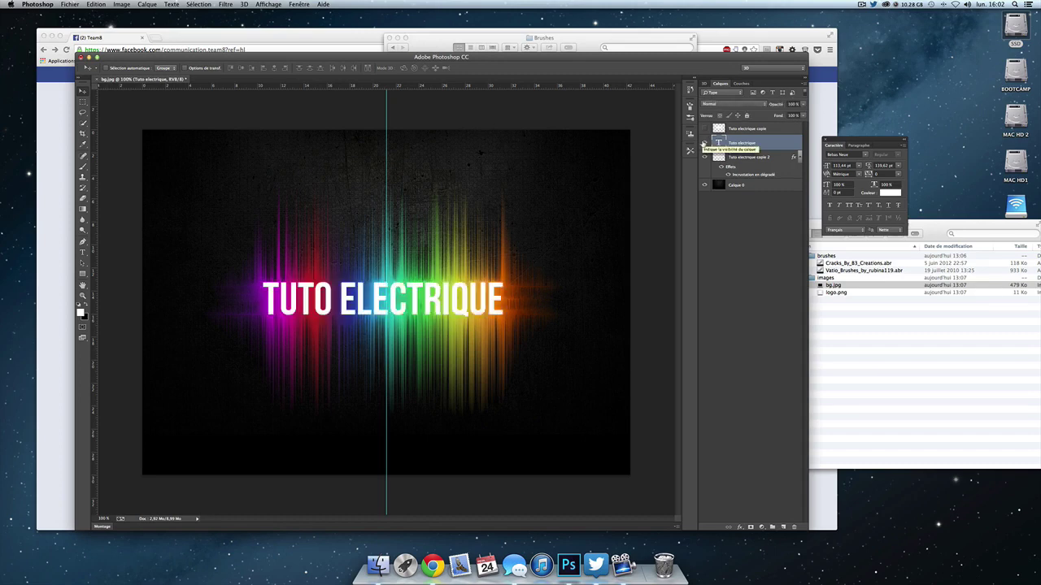
left_click(703, 143)
left_click(703, 143)
left_click(703, 143)
left_click(703, 143)
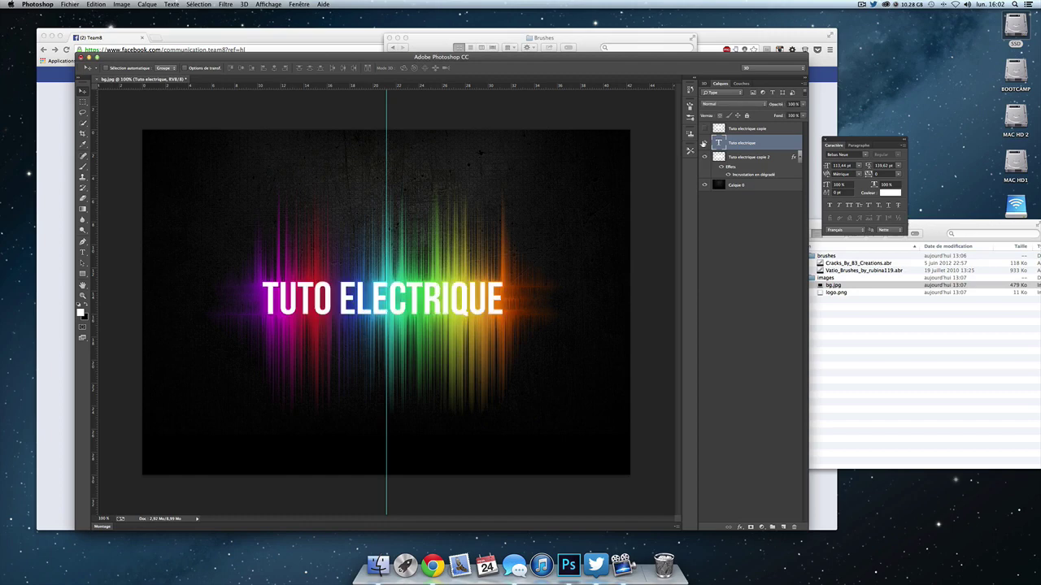
left_click(704, 143)
left_click(703, 143)
left_click(703, 143)
left_click(704, 143)
left_click(703, 143)
left_click(703, 144)
left_click(703, 144)
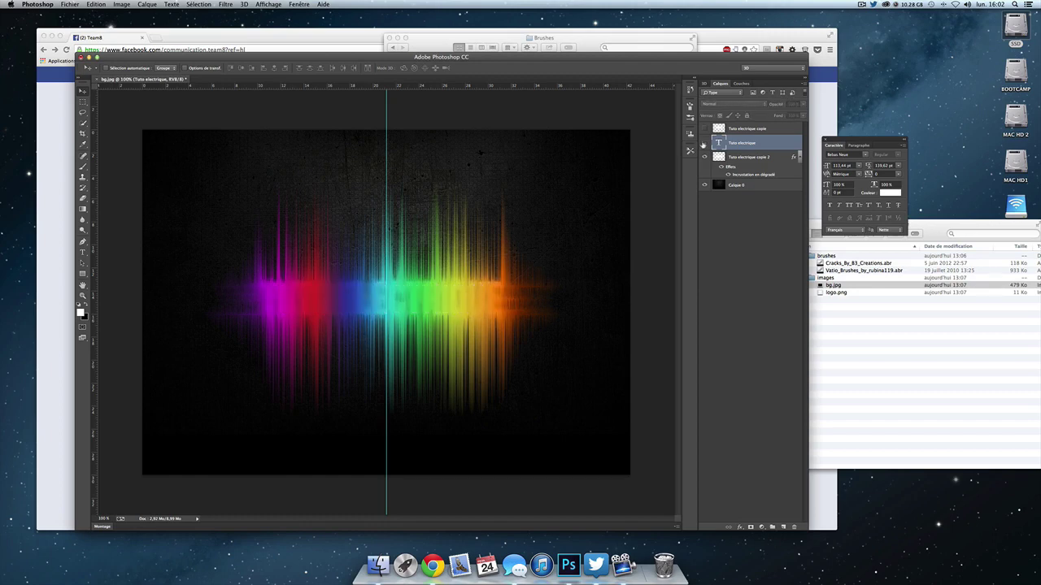
left_click(704, 143)
left_click(703, 143)
left_click(703, 143)
left_click(704, 143)
left_click(704, 143)
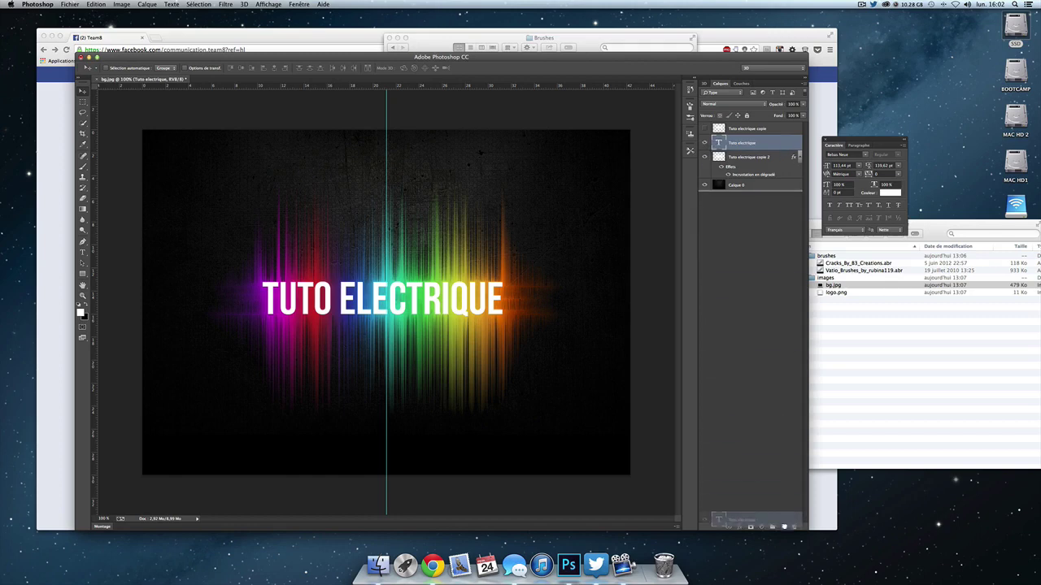
Duplicate the TUTO ELECTRIQUE text layer and rasterize the copy
left_click_drag(788, 144, 783, 527)
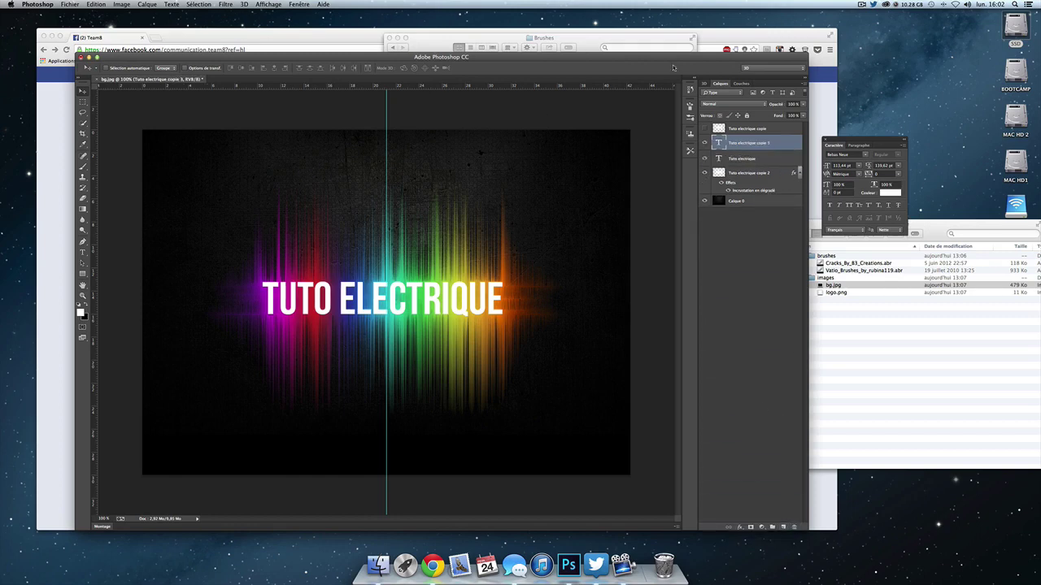
right_click(781, 141)
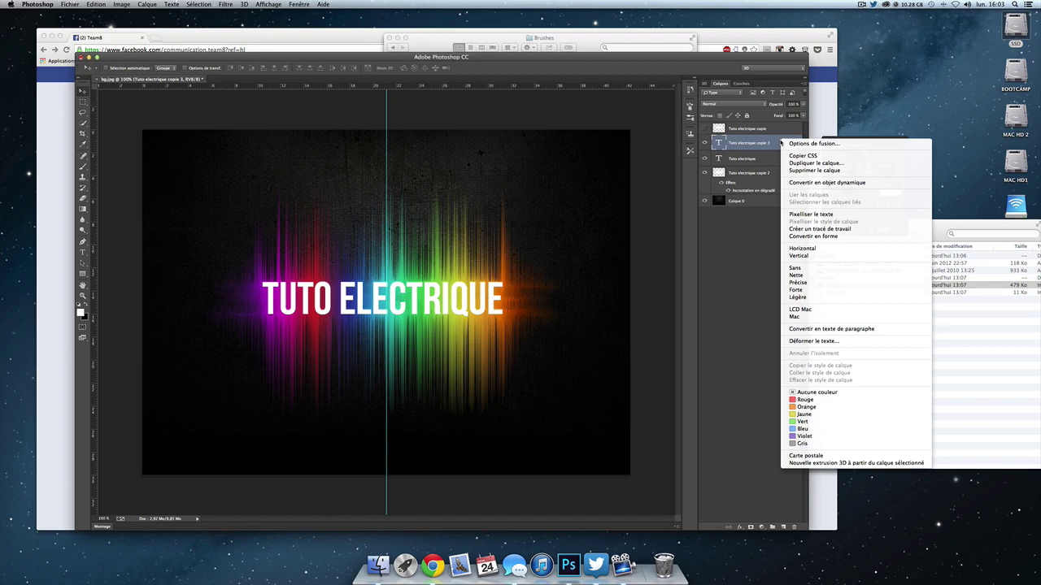
left_click(813, 214)
Apply a Gaussian blur of about 4.2 px to the rasterized text copy
left_click(225, 4)
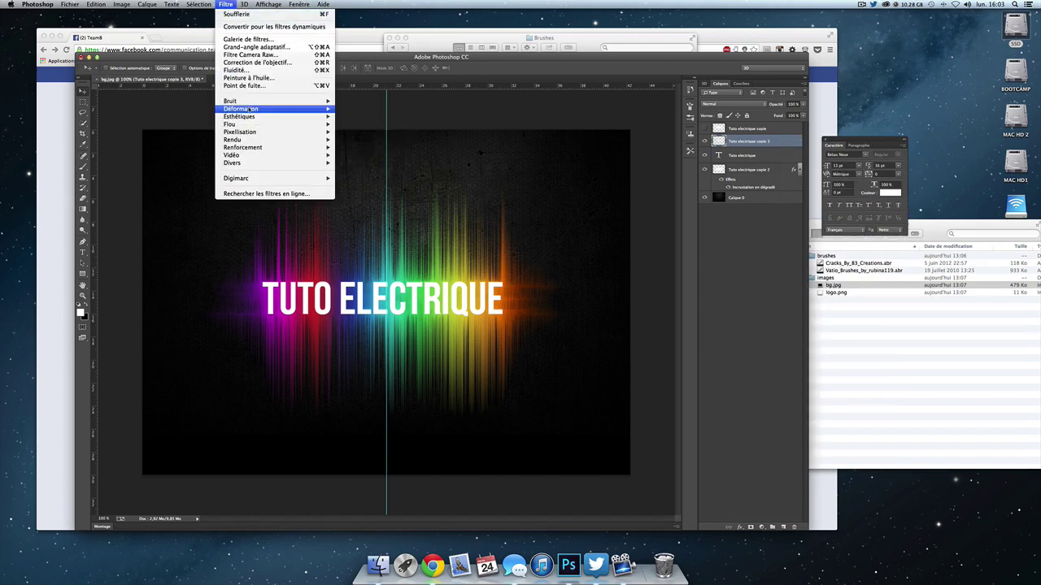
mouse_move(236, 124)
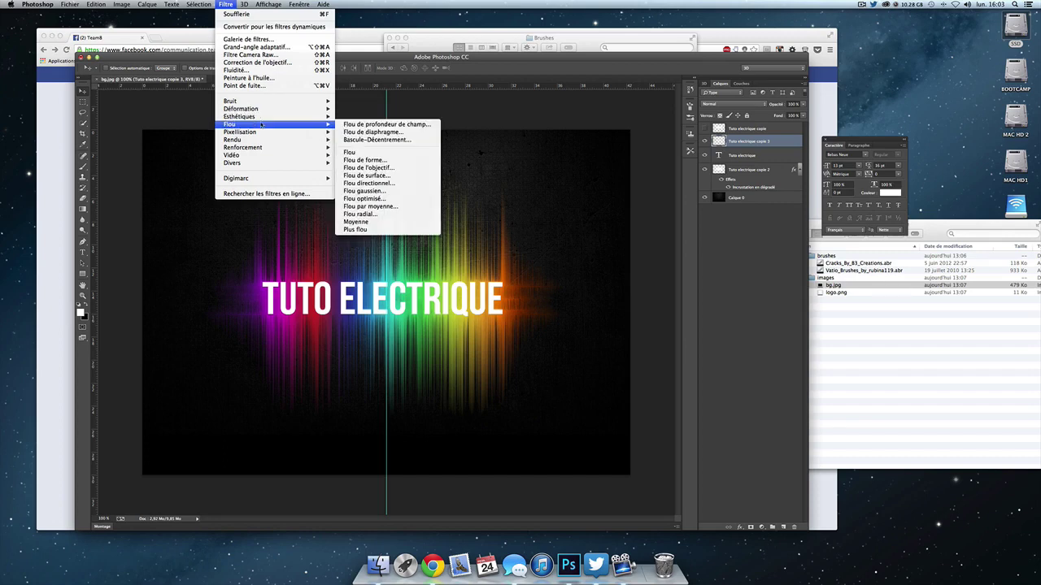
left_click(389, 192)
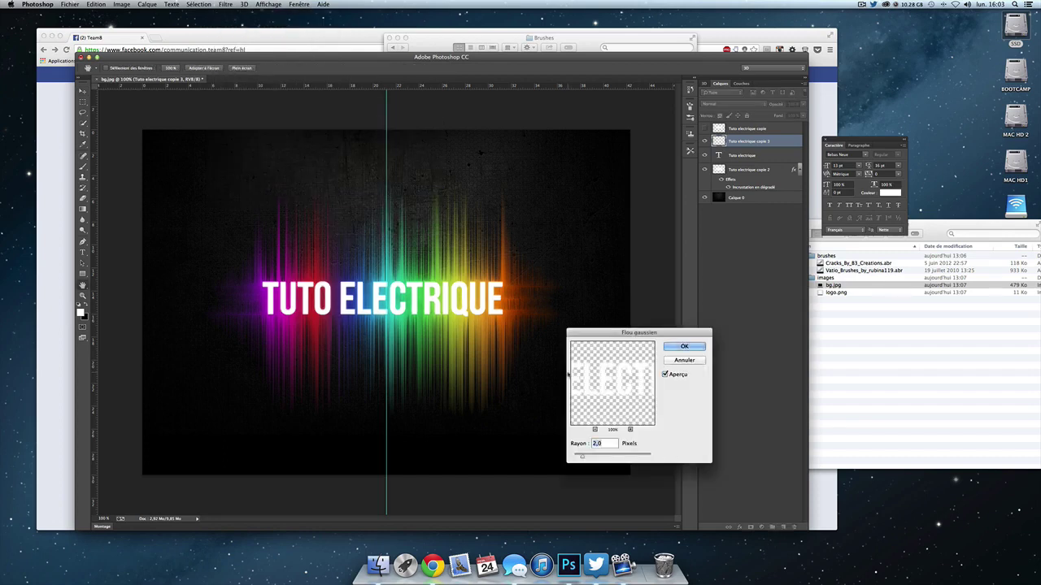
left_click_drag(583, 456, 592, 458)
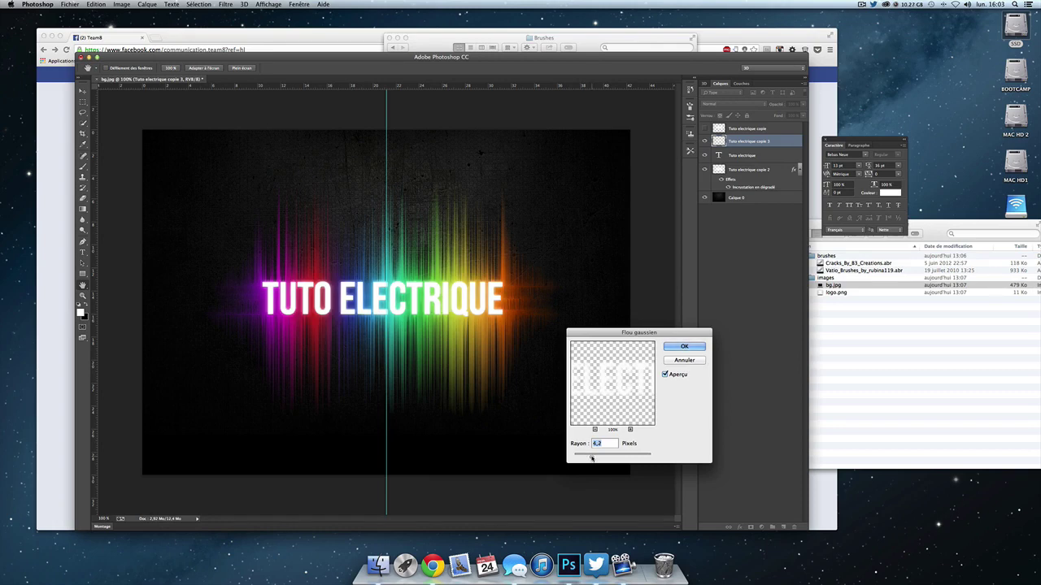
left_click_drag(593, 458, 589, 458)
left_click(684, 347)
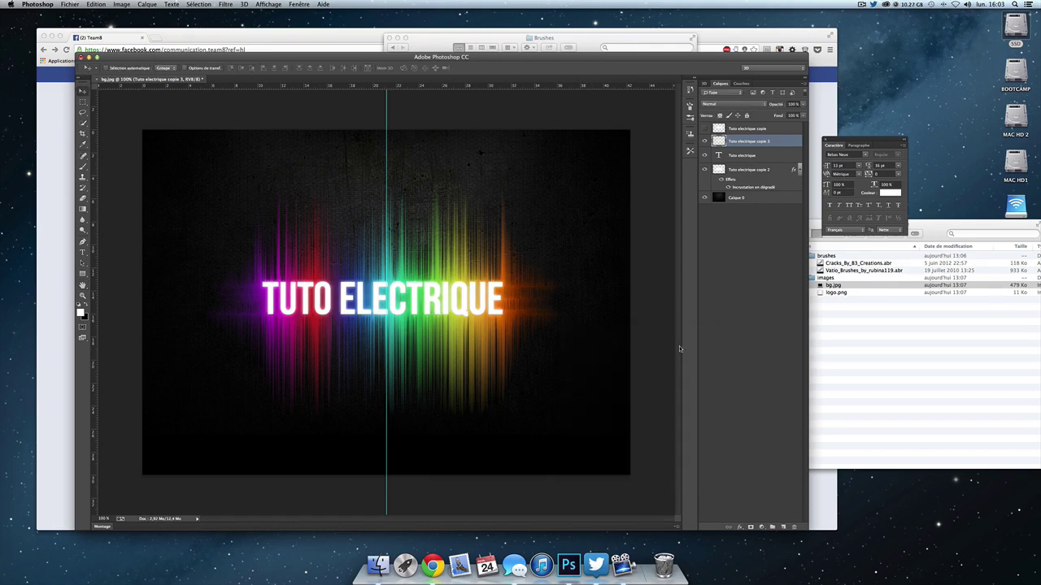
Move the blurred Tuto electrique copie 3 layer below the sharp title text
left_click(704, 141)
left_click(704, 140)
left_click_drag(733, 147, 733, 157)
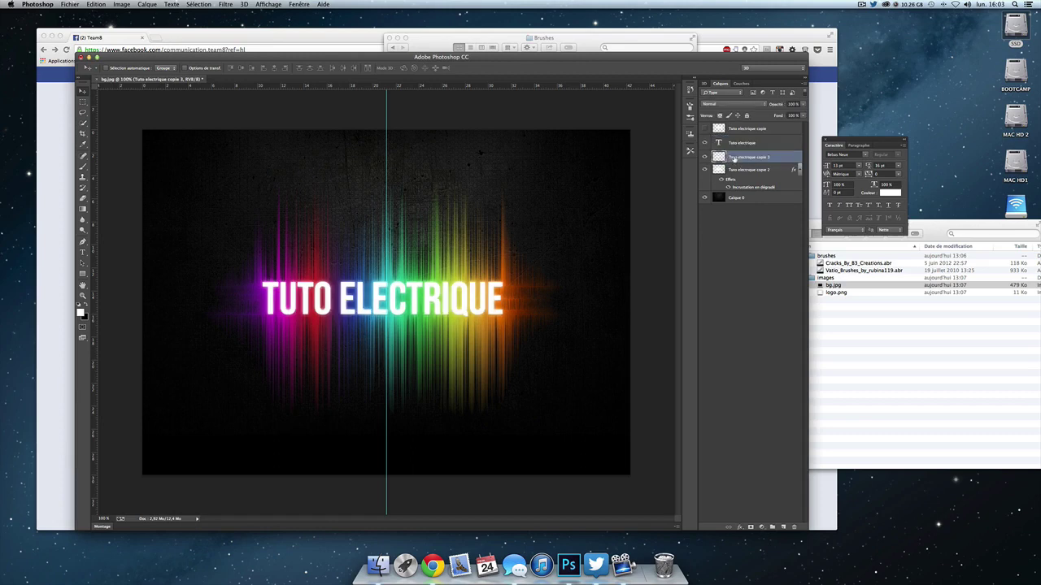
left_click(705, 155)
left_click(705, 155)
Hide the vertical guide and toggle the streak and text layers to compare the glow
key("ctrl+semicolon")
key("ctrl+semicolon")
key("ctrl+semicolon")
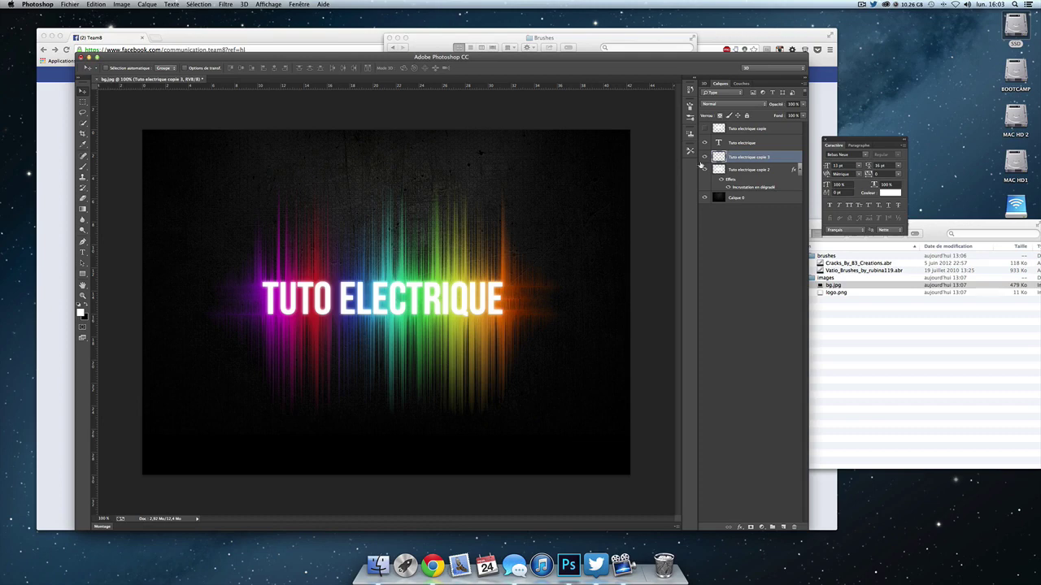
left_click(704, 168)
left_click(704, 168)
left_click(705, 157)
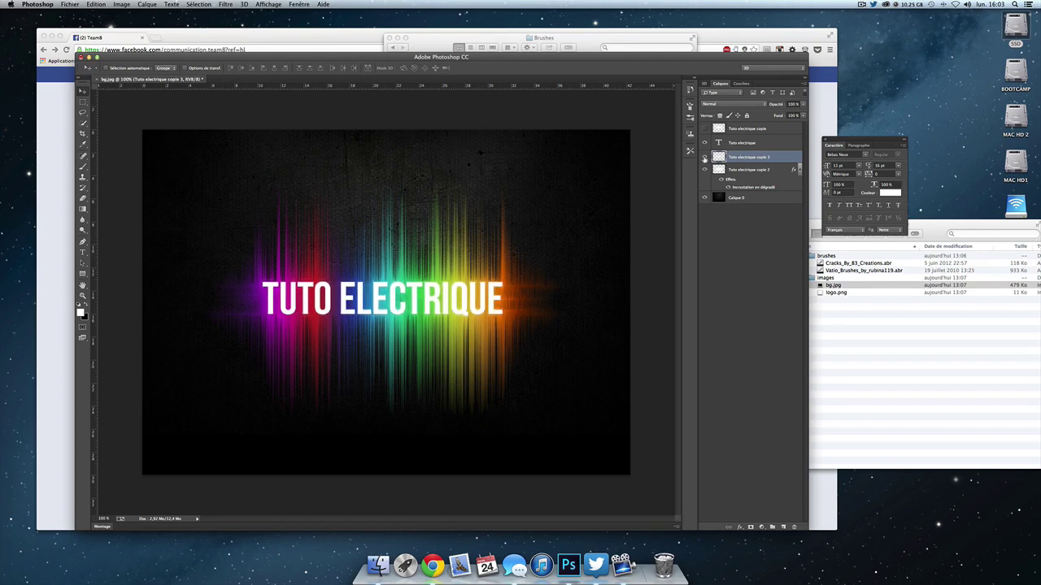
left_click(704, 157)
left_click(704, 157)
left_click(704, 156)
left_click(704, 157)
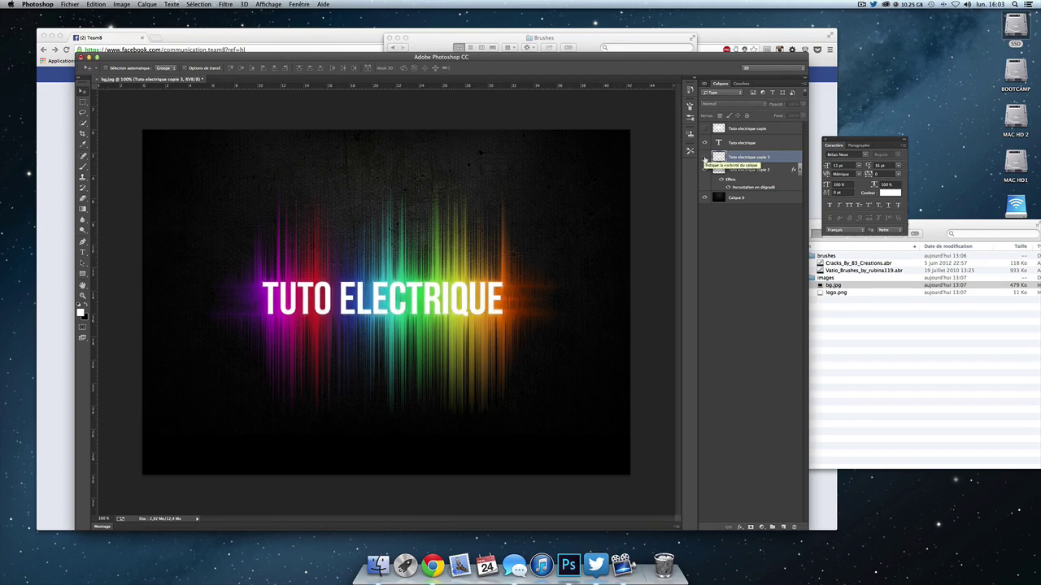
left_click(704, 157)
left_click(704, 157)
left_click(704, 157)
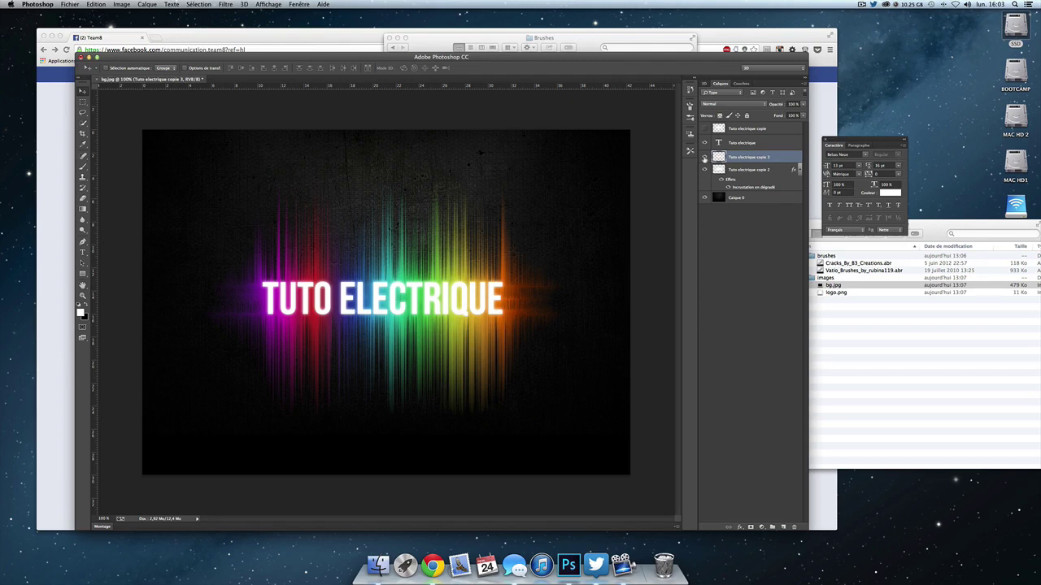
Place logo.png from the project folder and scale it down to 77%
left_click(879, 319)
left_click(848, 294)
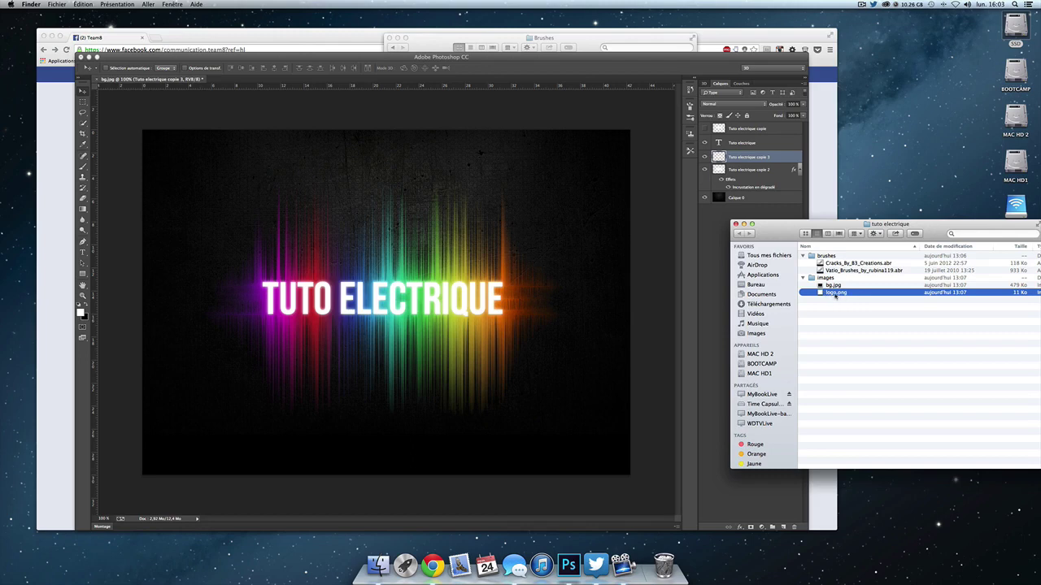
left_click_drag(833, 298, 398, 249)
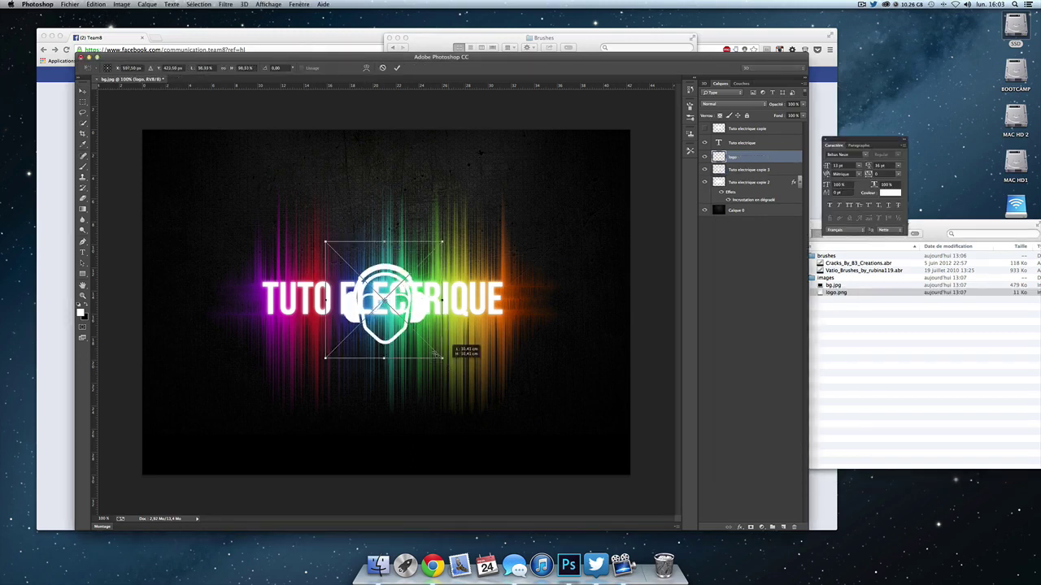
left_click_drag(448, 367, 411, 340)
key("Return")
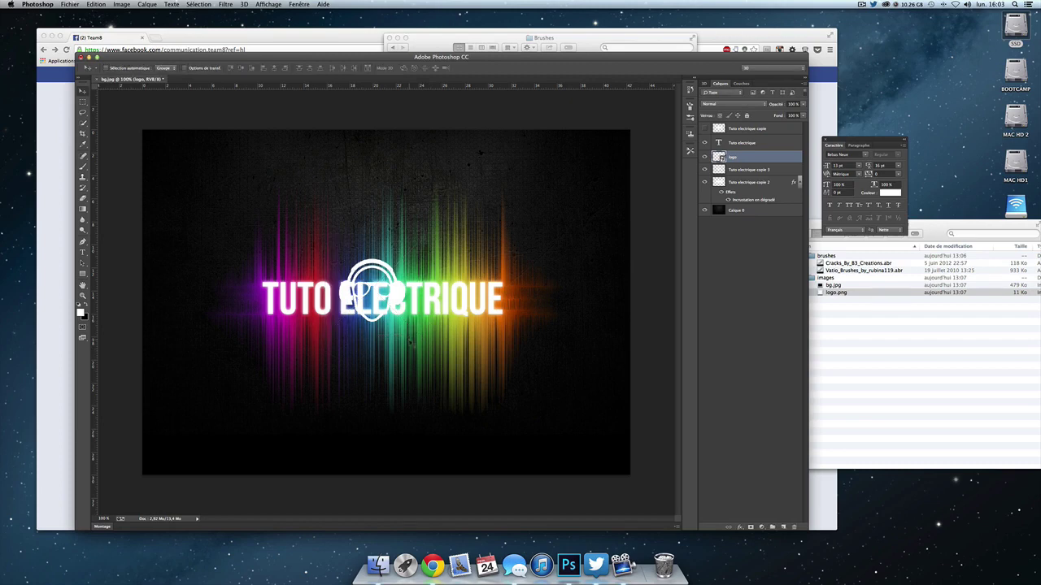
Centre the headphone logo just above the TUTO ELECTRIQUE title
left_click_drag(438, 303, 450, 254)
key("ctrl+t")
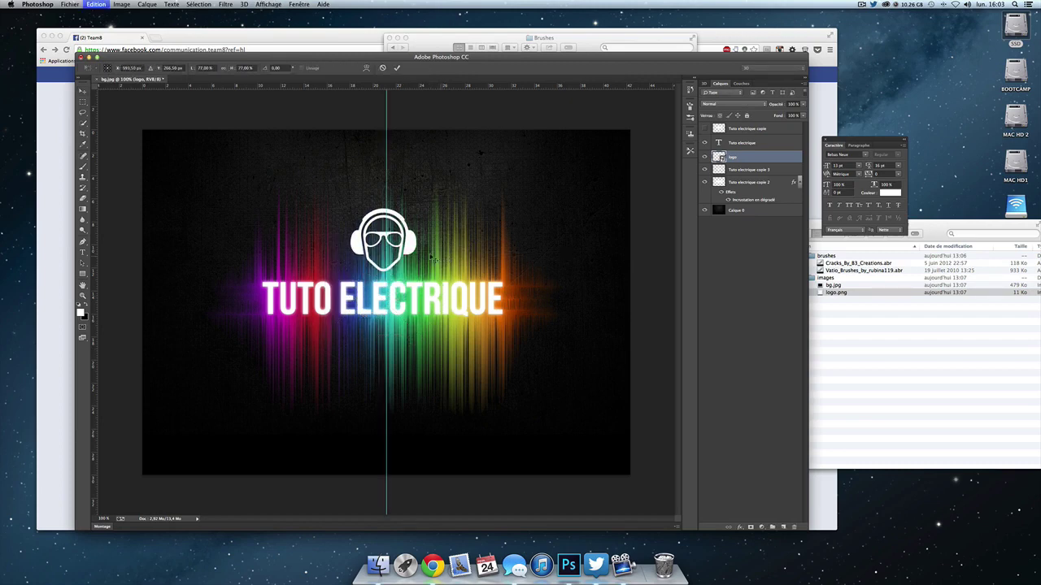
left_click_drag(396, 198, 398, 196)
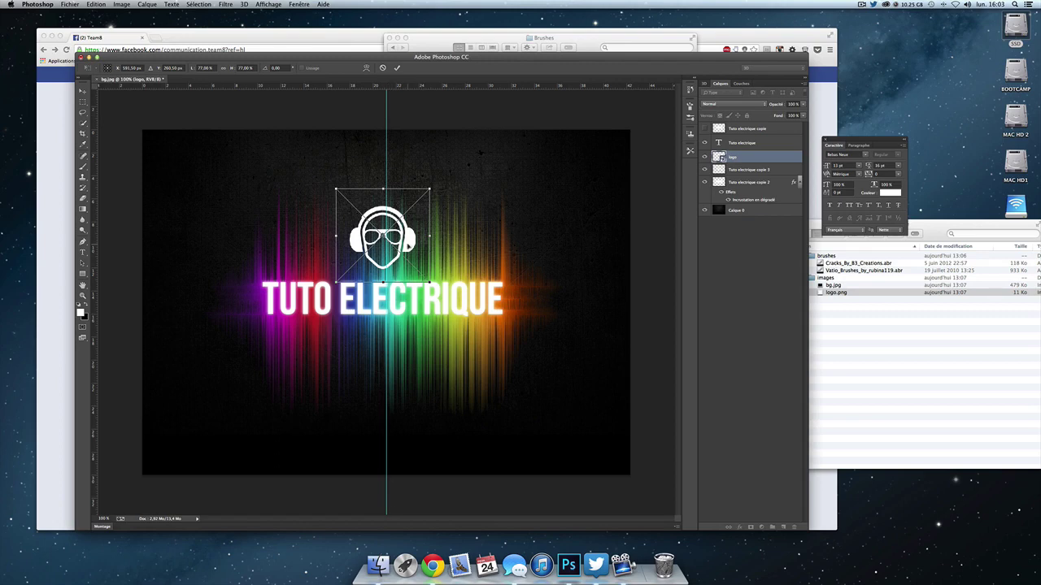
left_click_drag(412, 243, 413, 240)
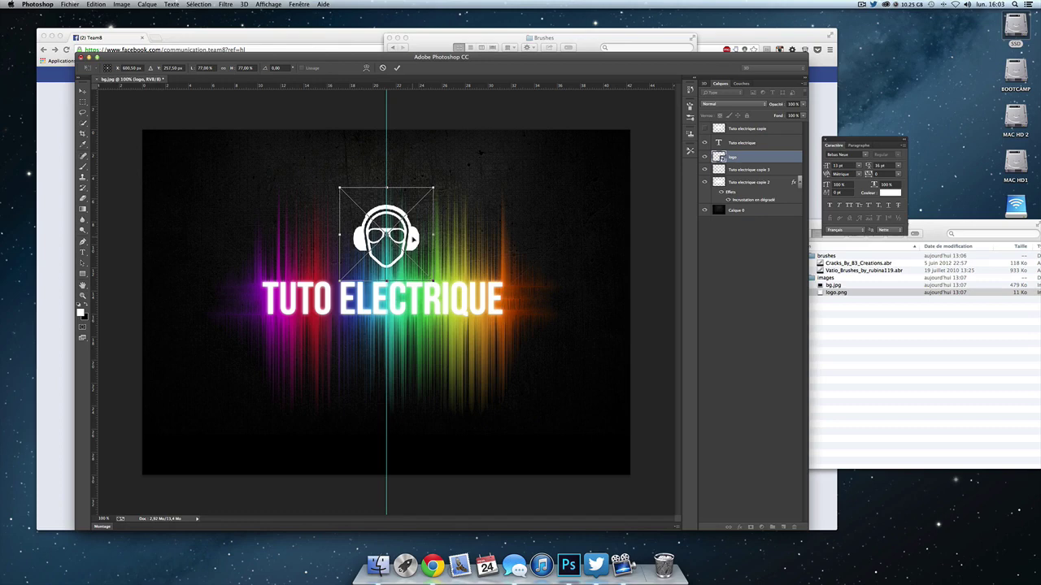
key("Return")
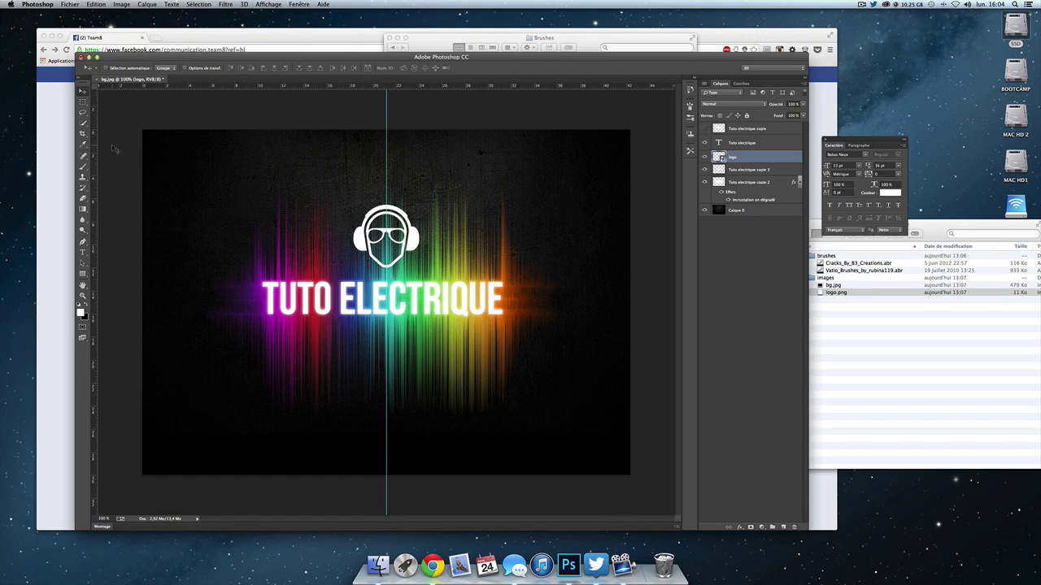
With the Brush tool active, add a new empty layer named ondes1 above the logo
left_click(82, 165)
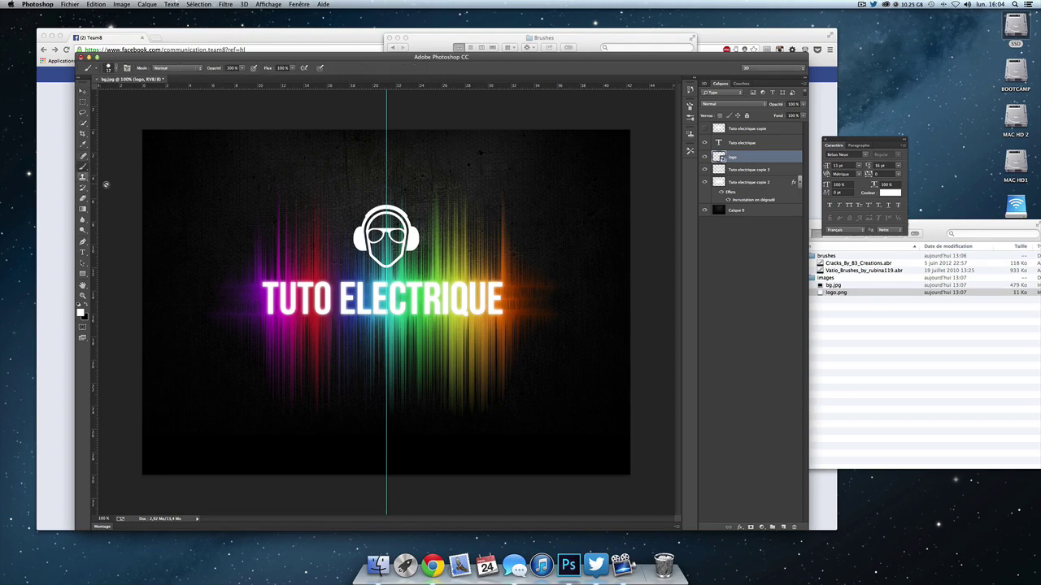
left_click(785, 527)
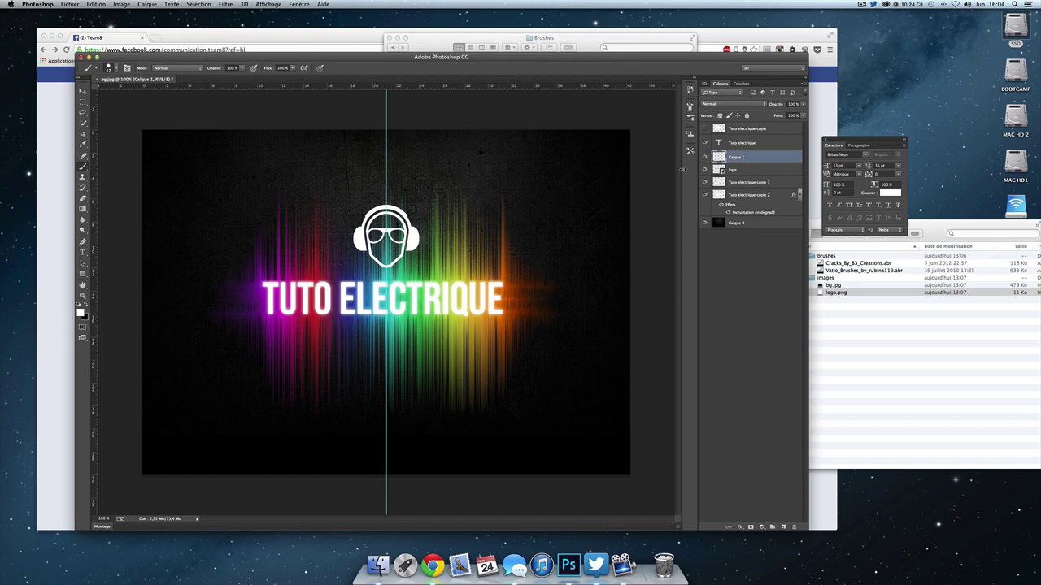
double_click(736, 157)
type("ondes1")
key("Return")
Load the Vatio_Brushes_by_rubina119 set into the brush presets, adding rather than replacing
left_click(117, 70)
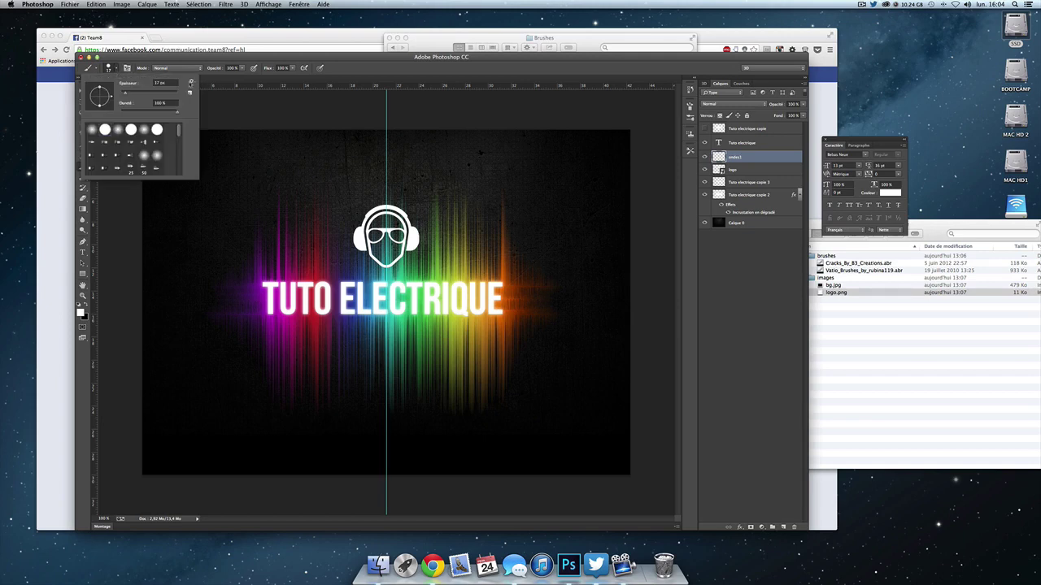
left_click(191, 83)
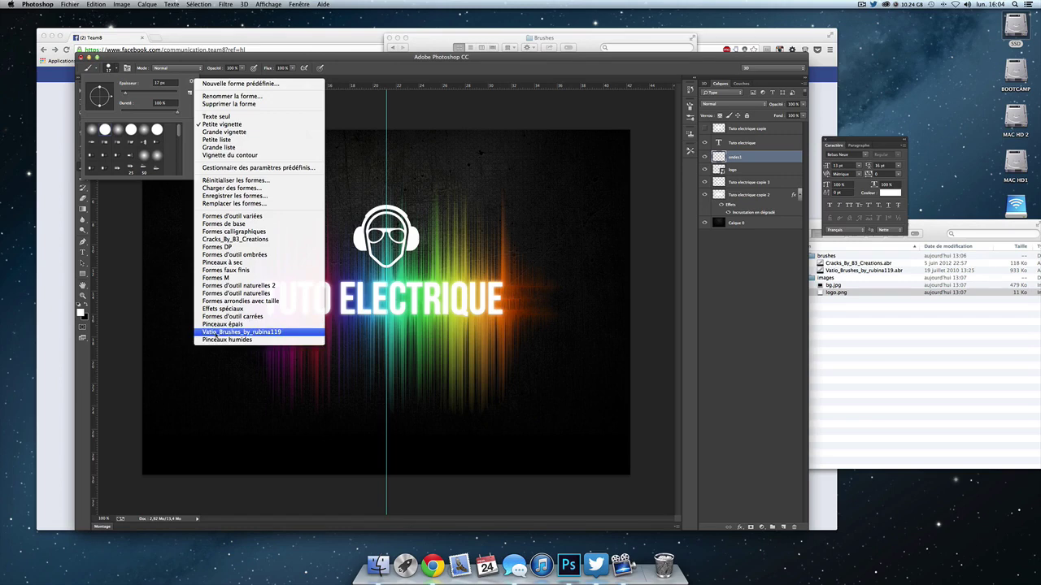
left_click(255, 332)
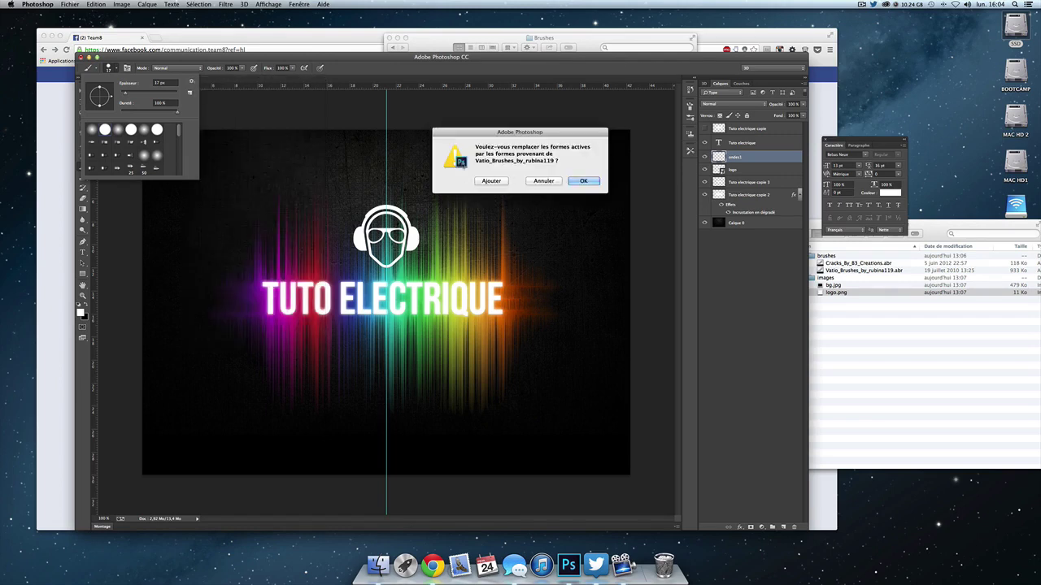
left_click(544, 182)
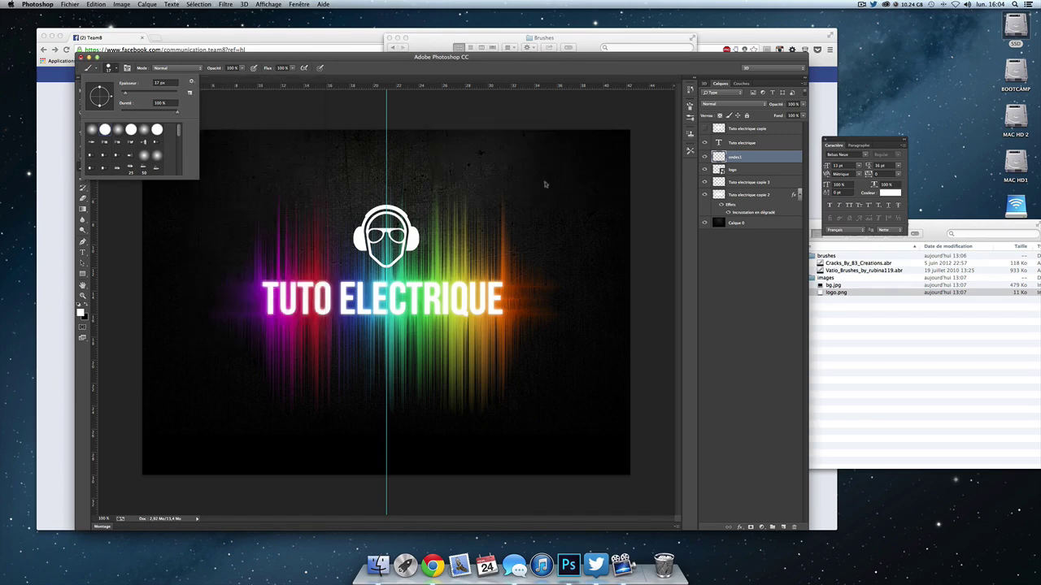
Pick a wavy Vatio curve brush at 400 px and stamp a white wave on ondes1
left_click_drag(182, 135, 180, 167)
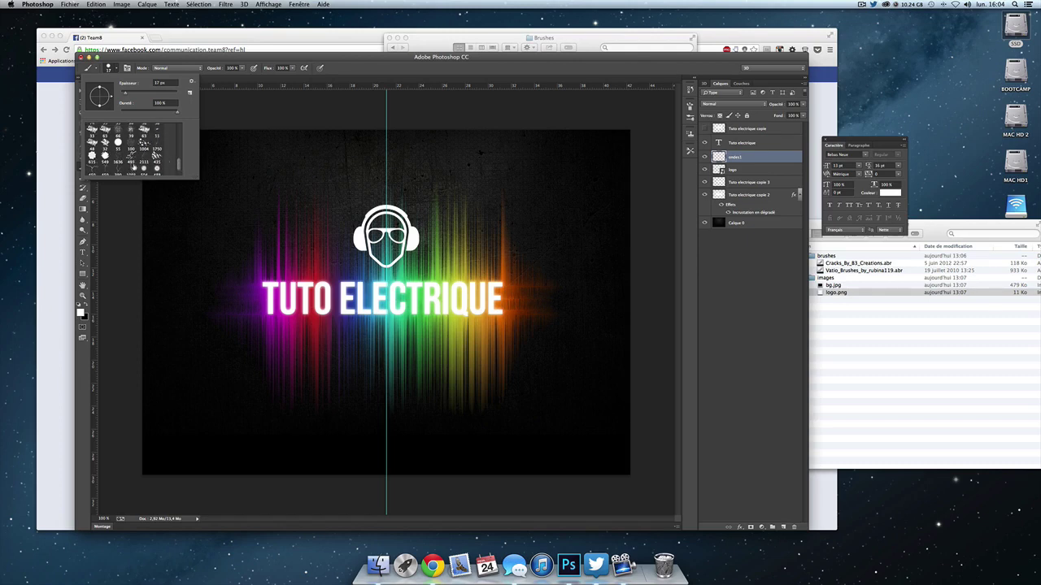
left_click(144, 156)
left_click_drag(172, 94, 177, 94)
left_click_drag(163, 95, 171, 94)
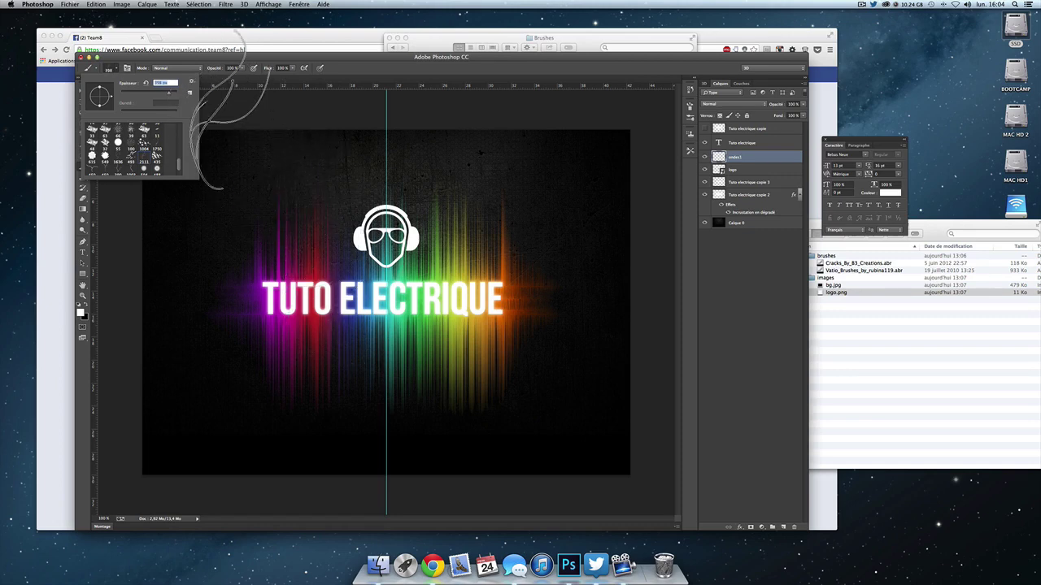
type("400")
key("Return")
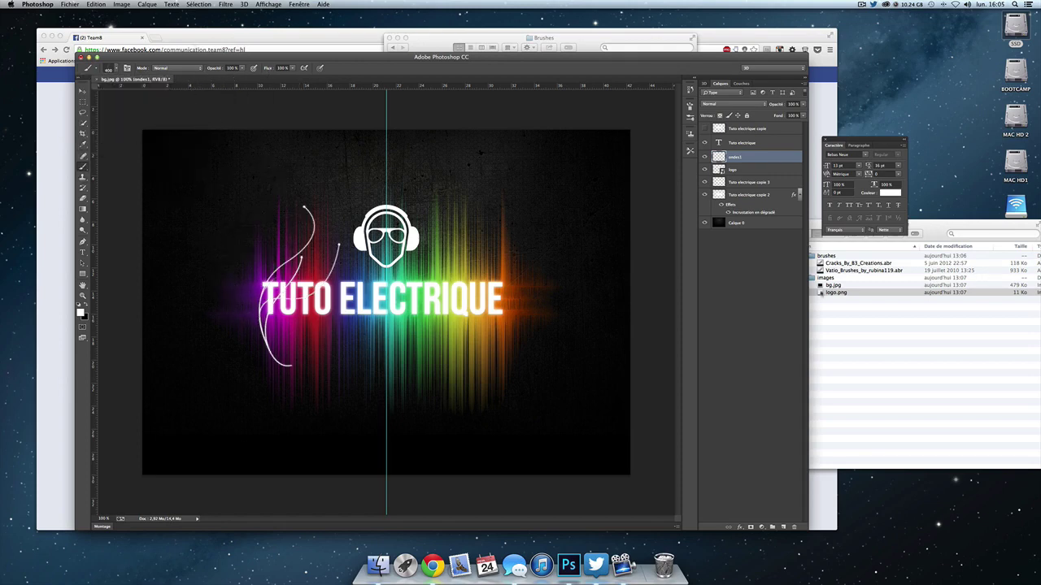
key("ctrl+t")
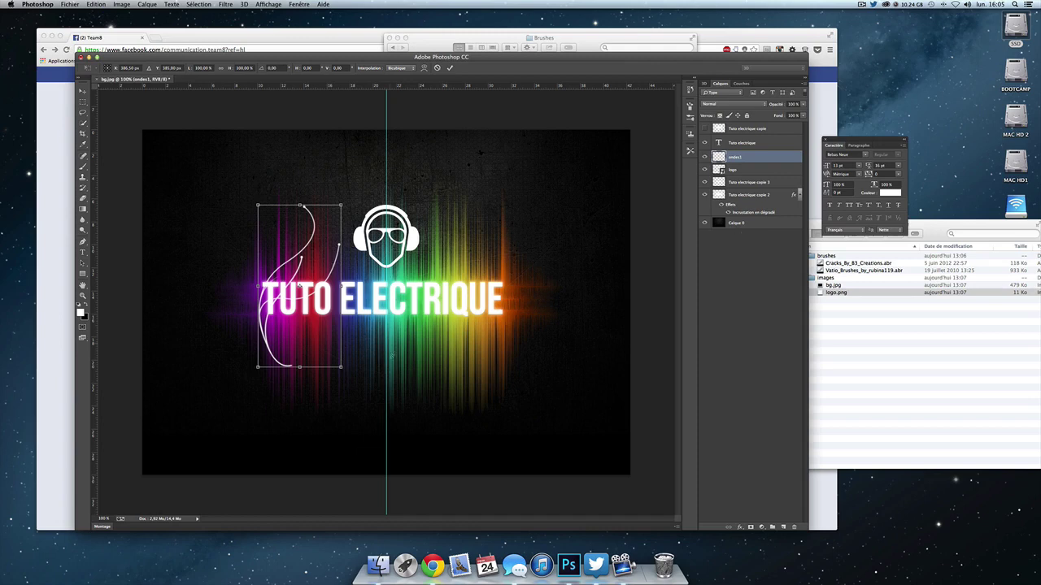
Rotate the curves about -40° beside the logo's left, then Alt-drag a copy 2.72 cm right
mouse_move(334, 420)
left_mouse_down()
mouse_move(405, 302)
mouse_move(409, 252)
left_mouse_up()
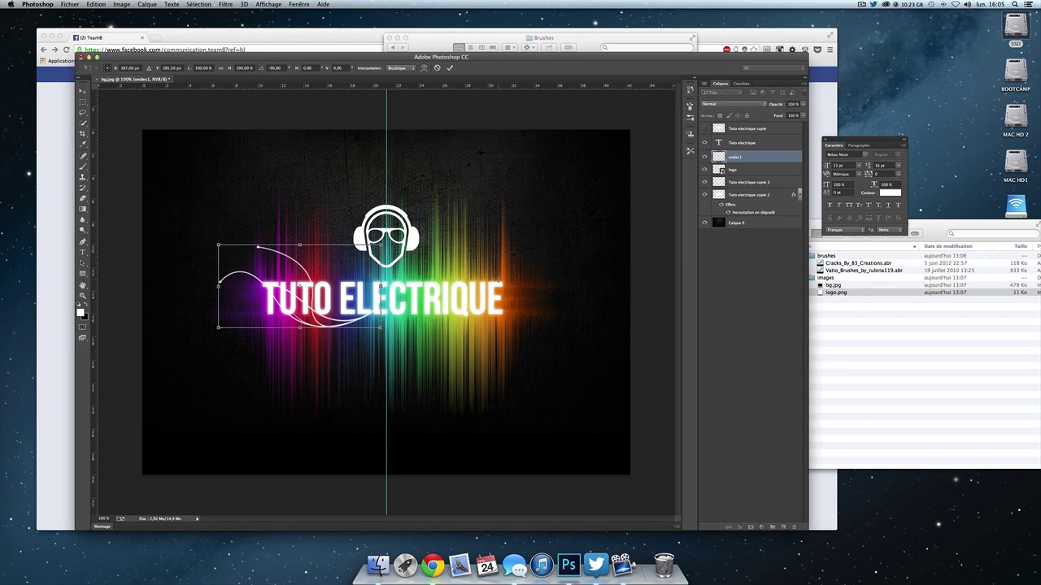
left_click(82, 166)
left_click(82, 90)
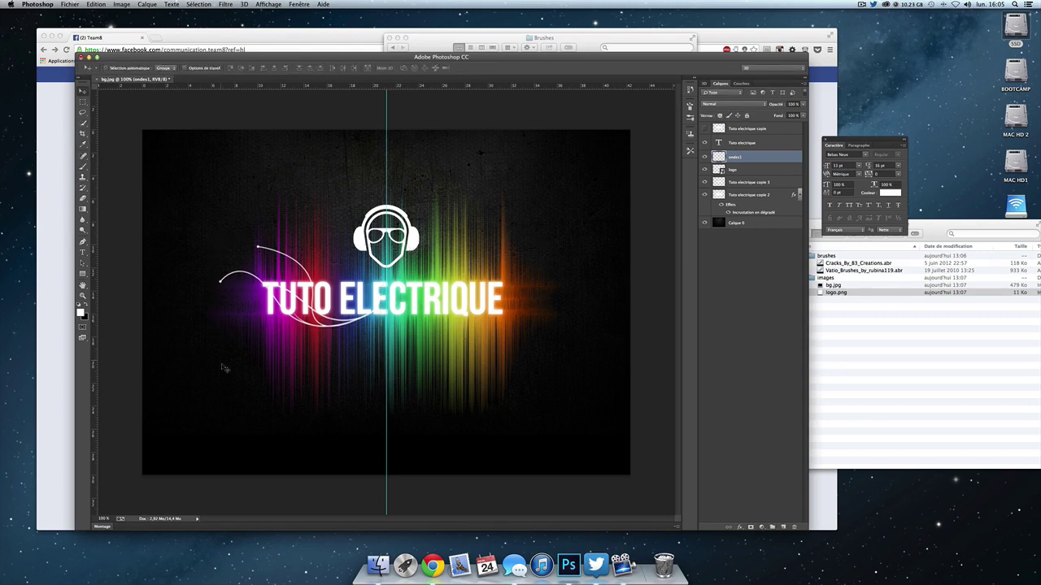
left_click_drag(226, 367, 281, 335)
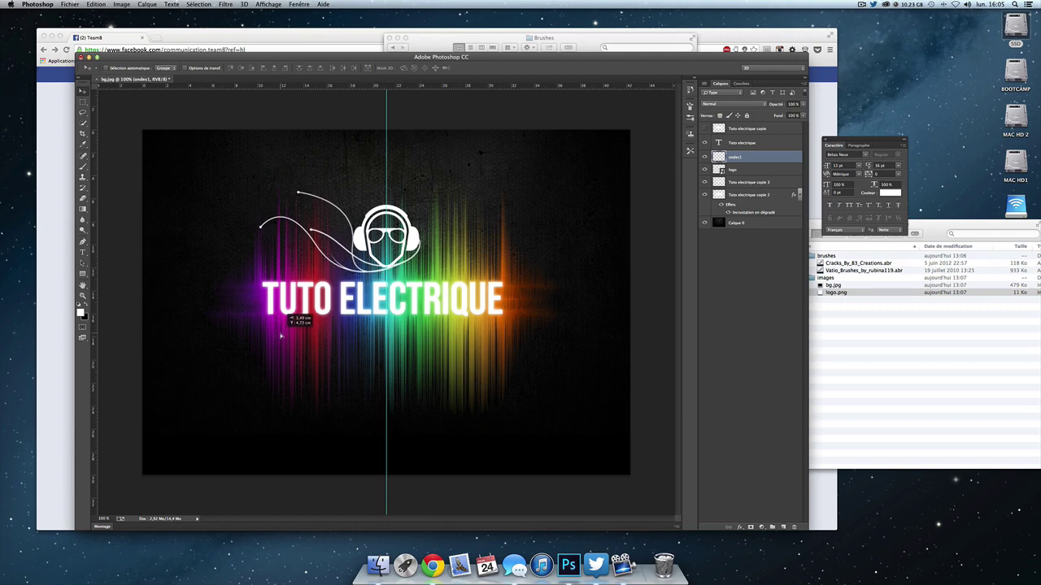
left_click_drag(281, 335, 281, 335)
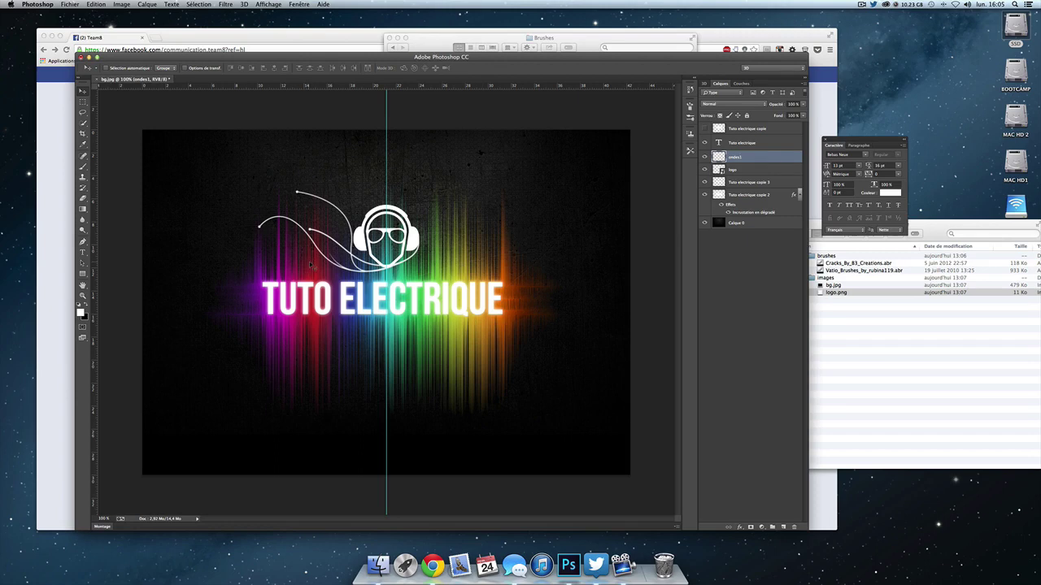
left_click_drag(312, 258, 407, 239)
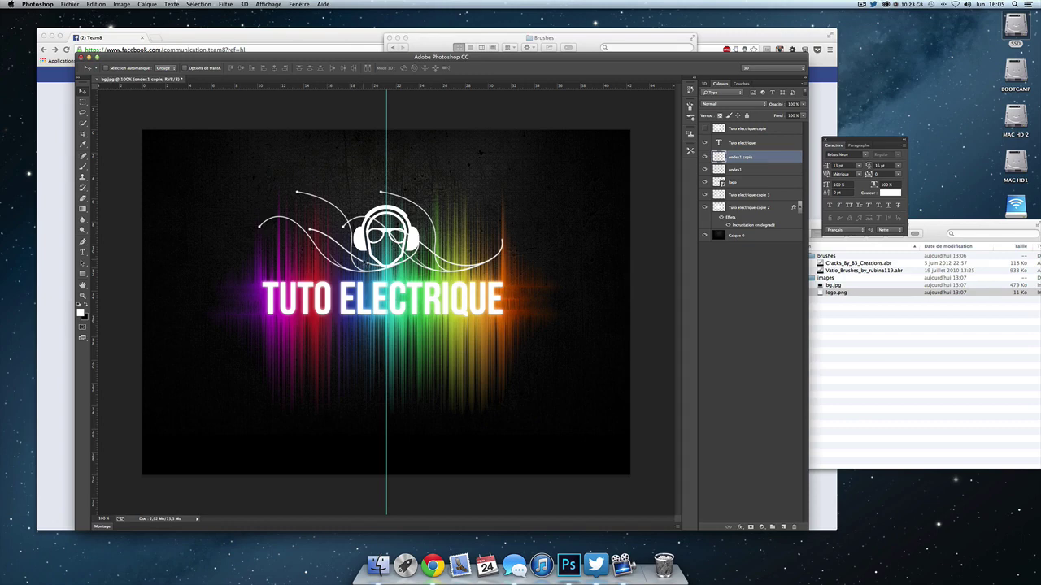
Flip the copied curves horizontally and shift them to the logo's right side
key("ctrl+t")
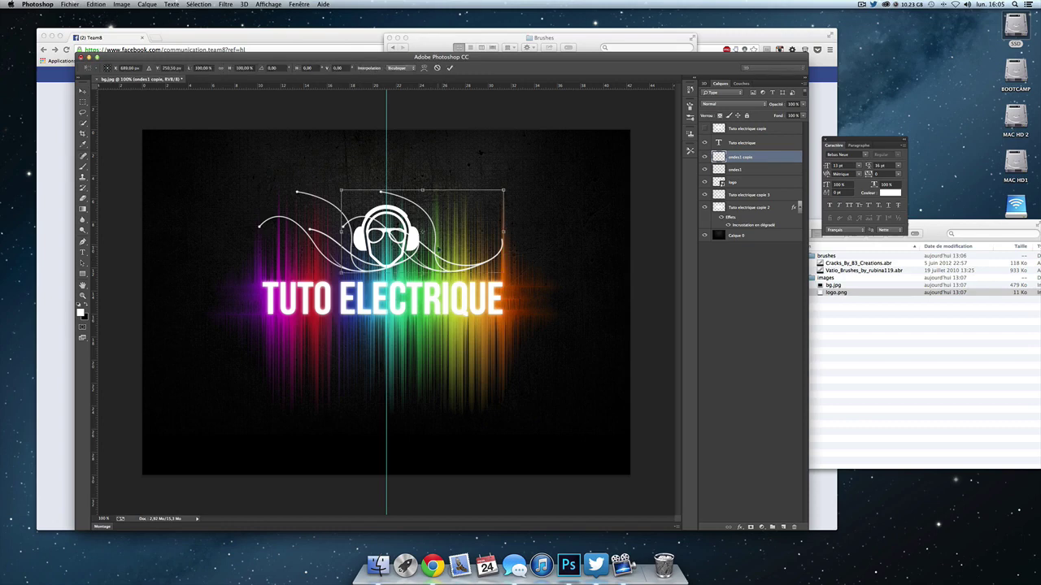
right_click(437, 246)
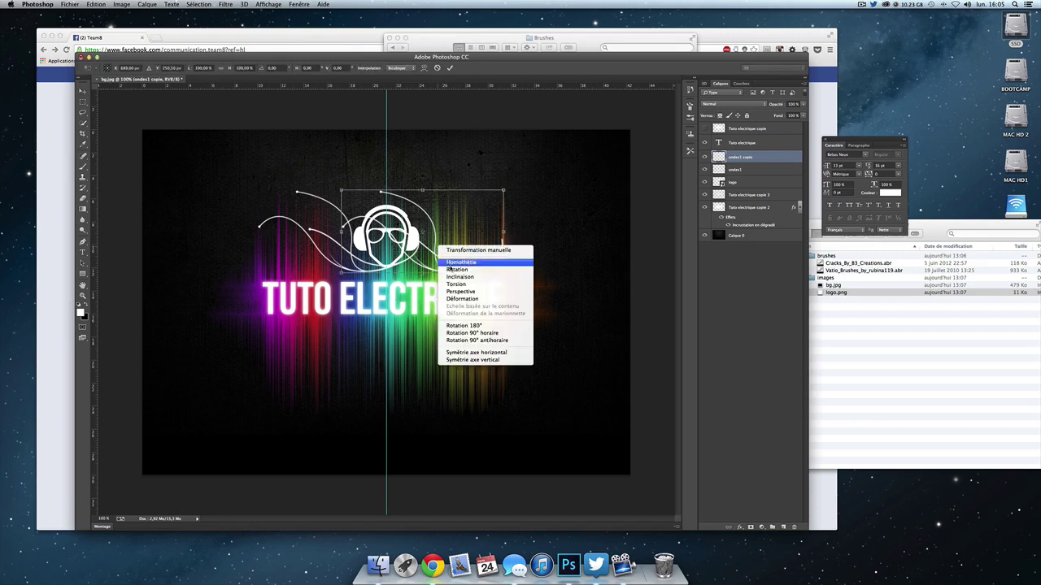
left_click(457, 353)
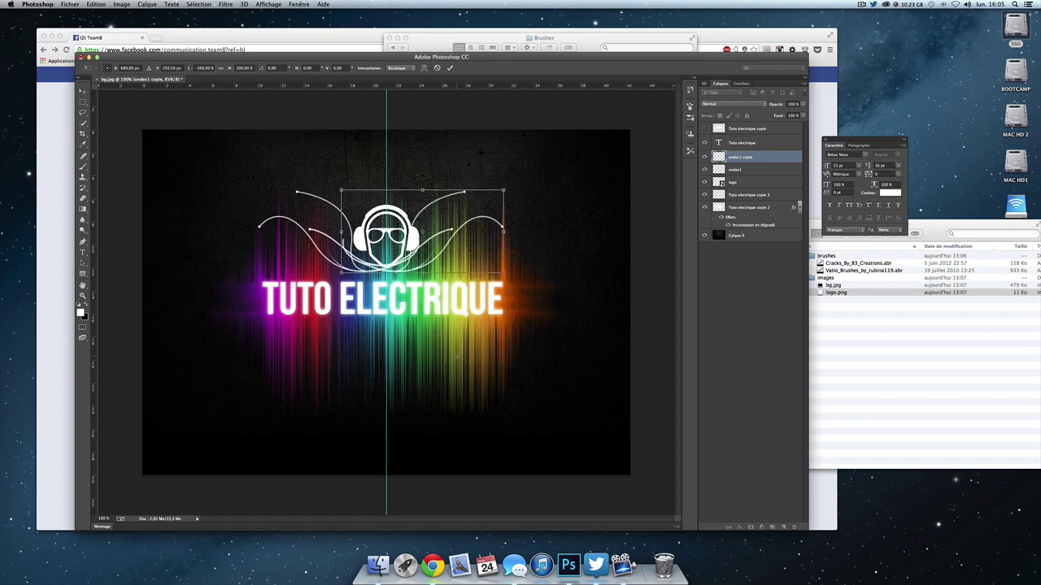
key("Return")
left_click_drag(428, 255, 445, 257)
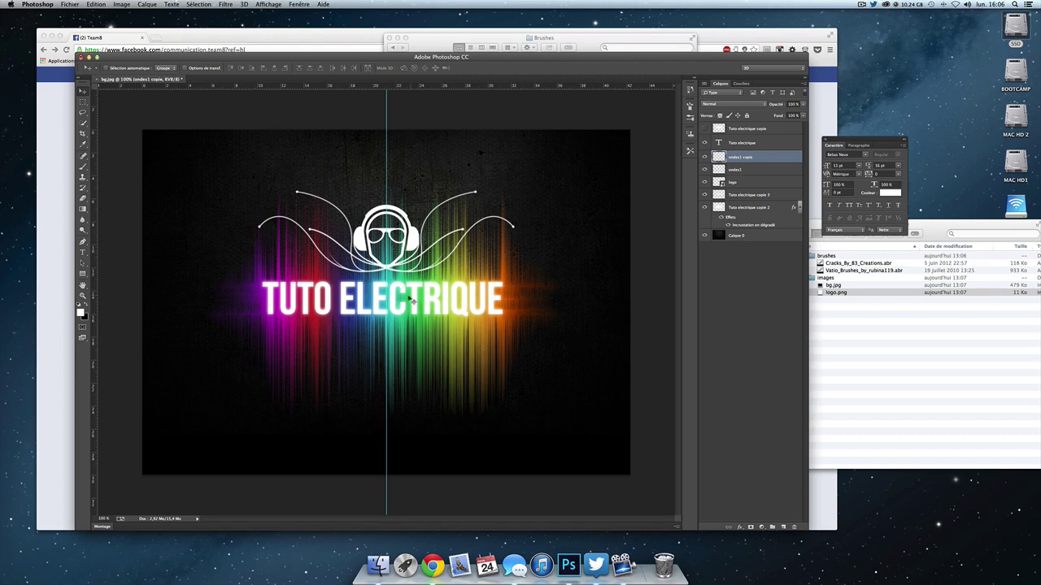
left_click(747, 223)
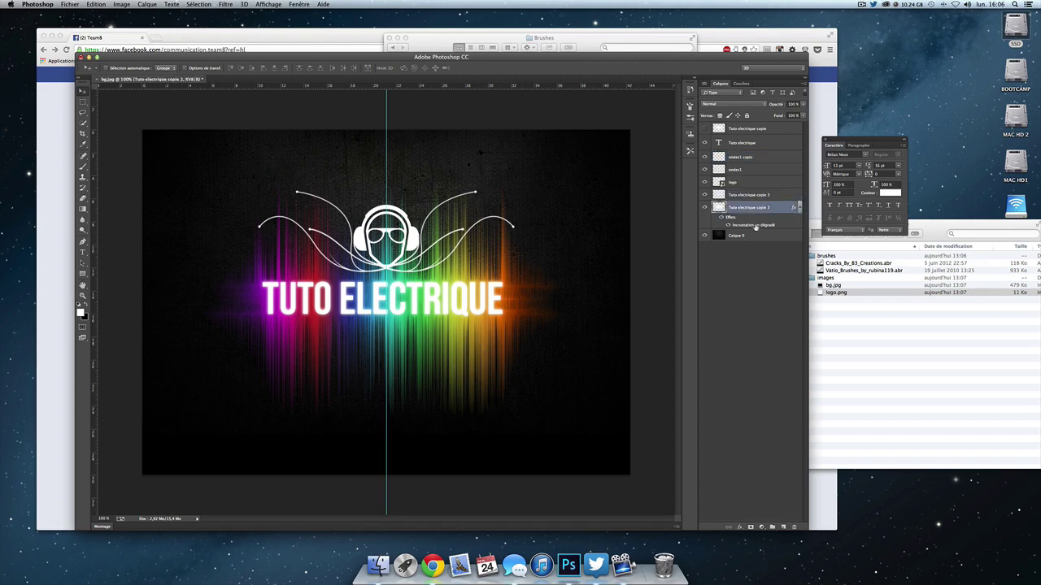
Copy the gradient overlay layer style from Tuto electrique copie 2
right_click(756, 226)
left_click(730, 225)
right_click(742, 225)
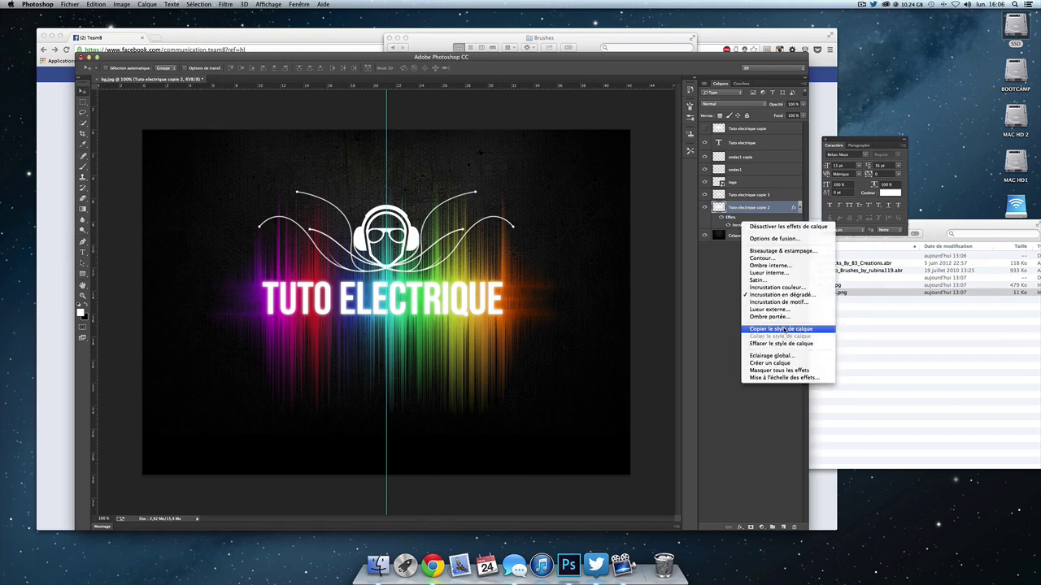
left_click(782, 329)
Paste the copied style onto both ondes1 copie and ondes1
left_click(747, 156)
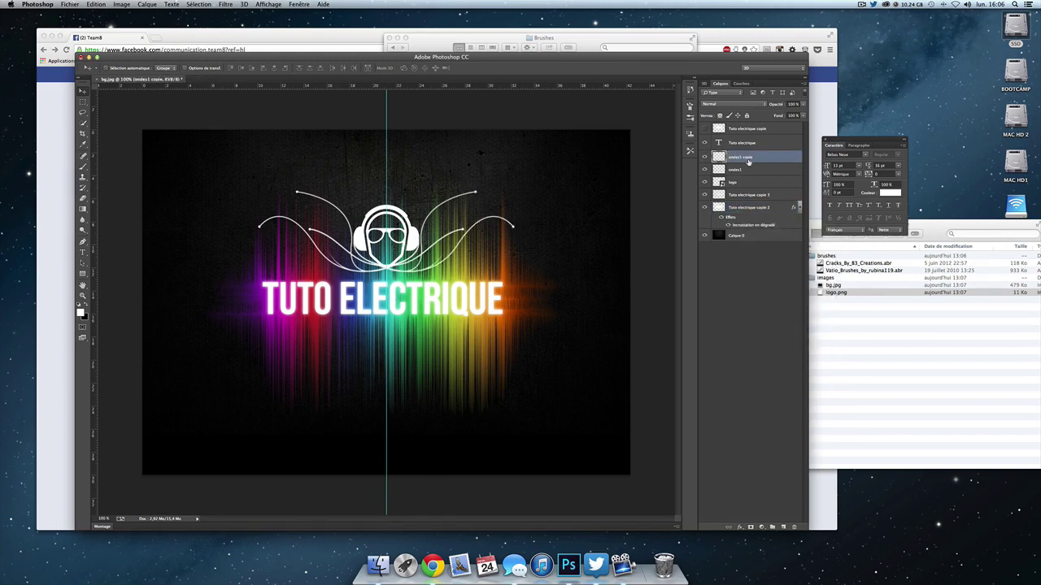
right_click(757, 158)
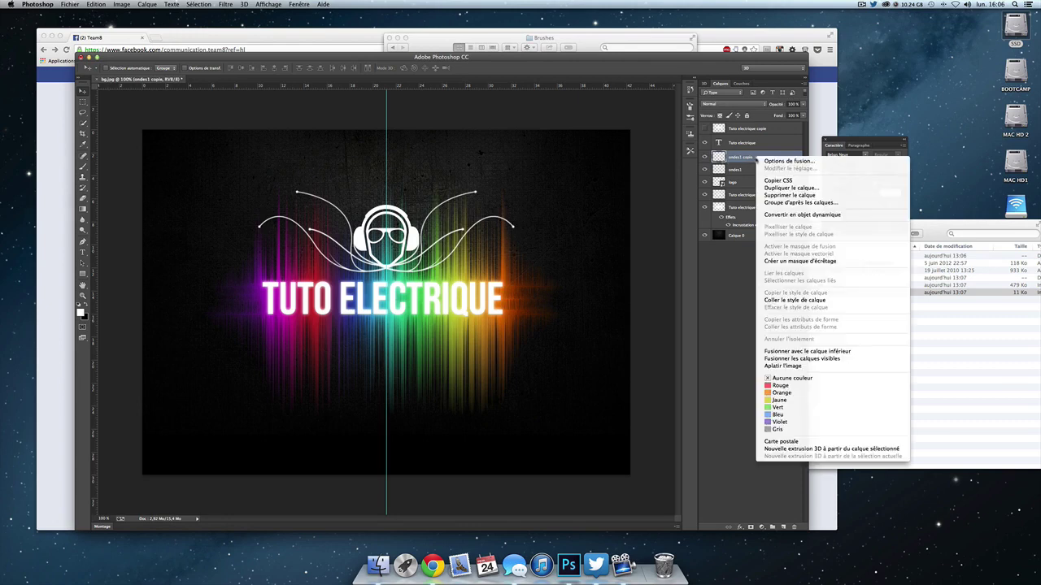
left_click(795, 300)
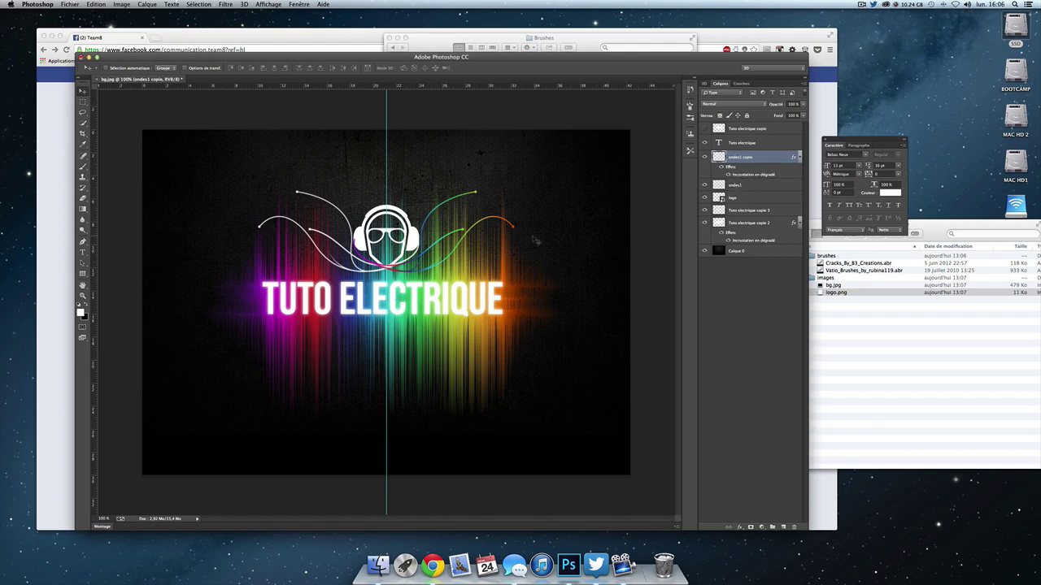
right_click(754, 185)
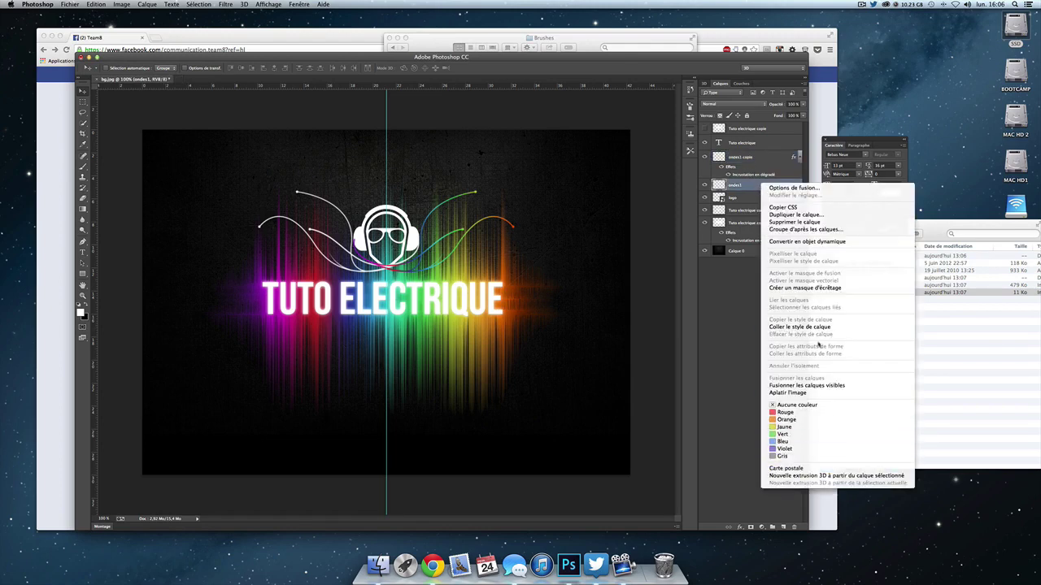
left_click(801, 327)
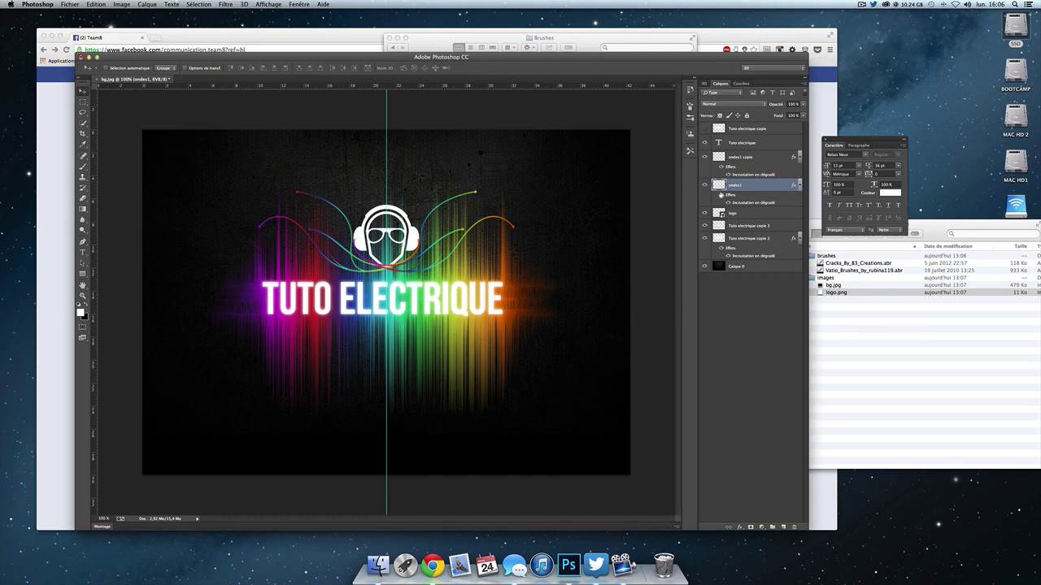
left_click(751, 159)
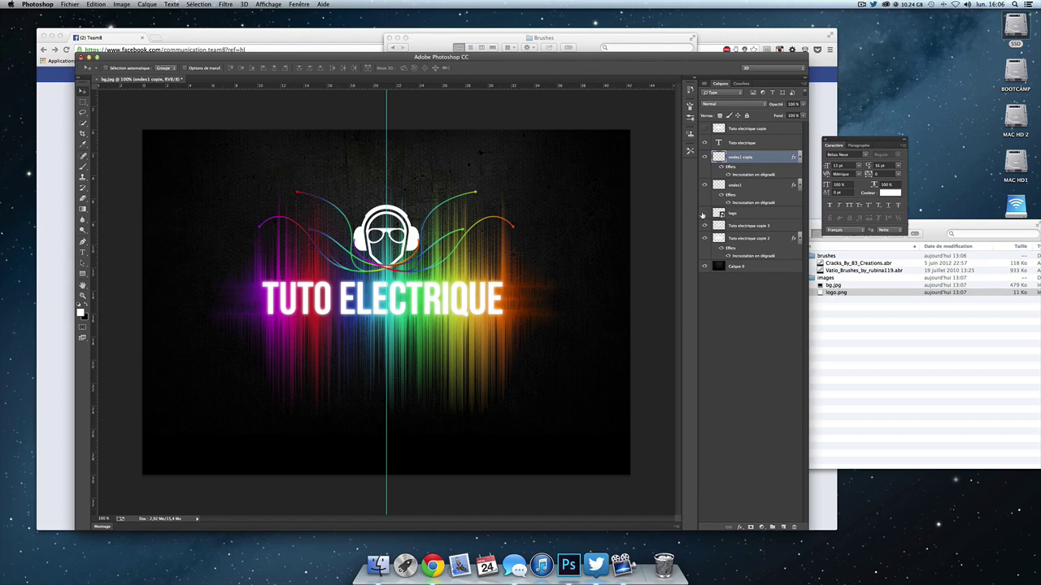
Move the logo under Tuto electrique copie and reorder the two curve layers
left_click_drag(756, 216, 757, 130)
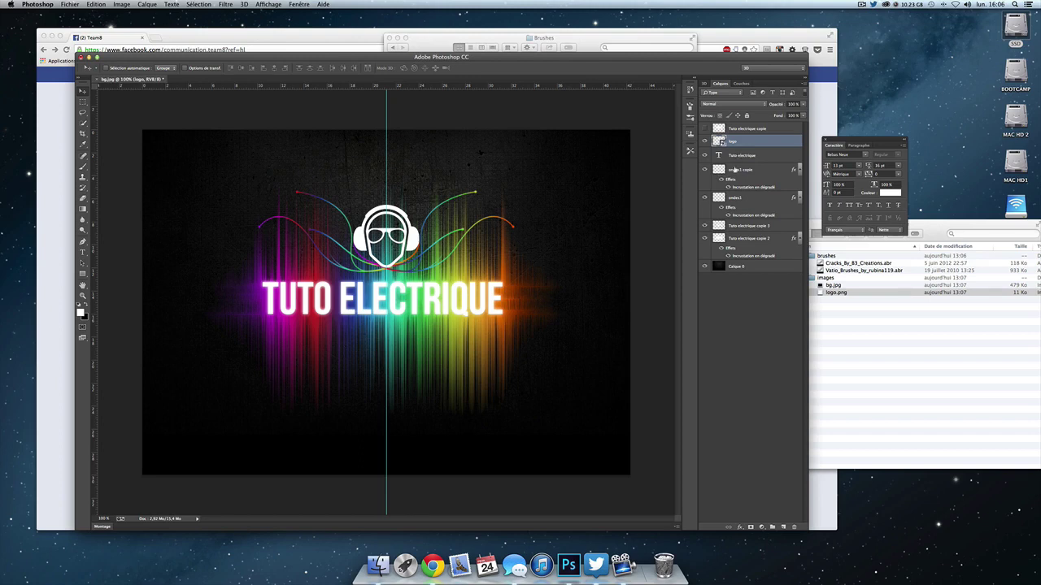
left_click(751, 172)
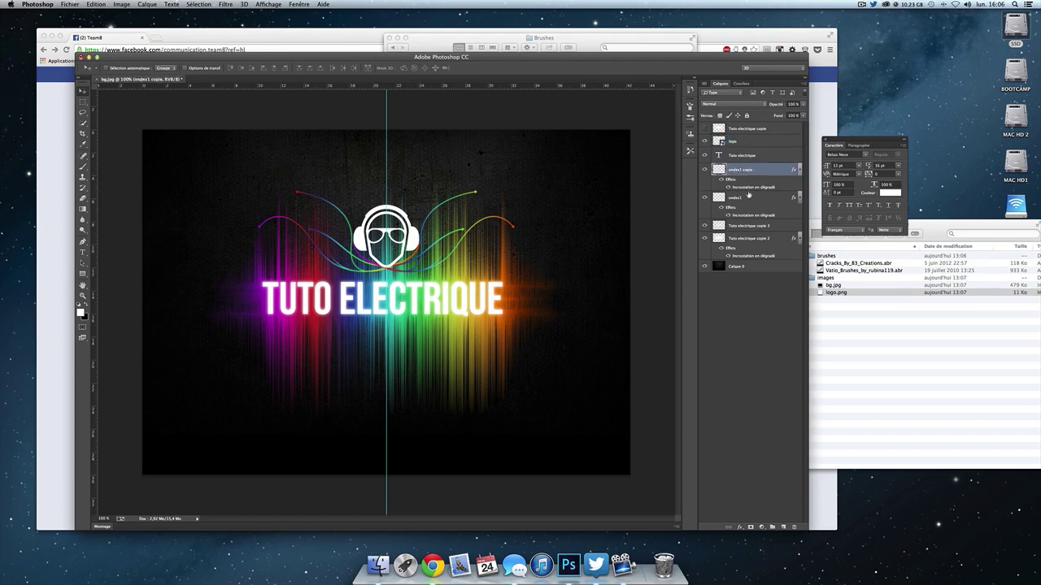
left_click(743, 200, "shift")
mouse_move(743, 200)
left_mouse_down()
mouse_move(767, 189)
mouse_move(784, 526)
left_mouse_up()
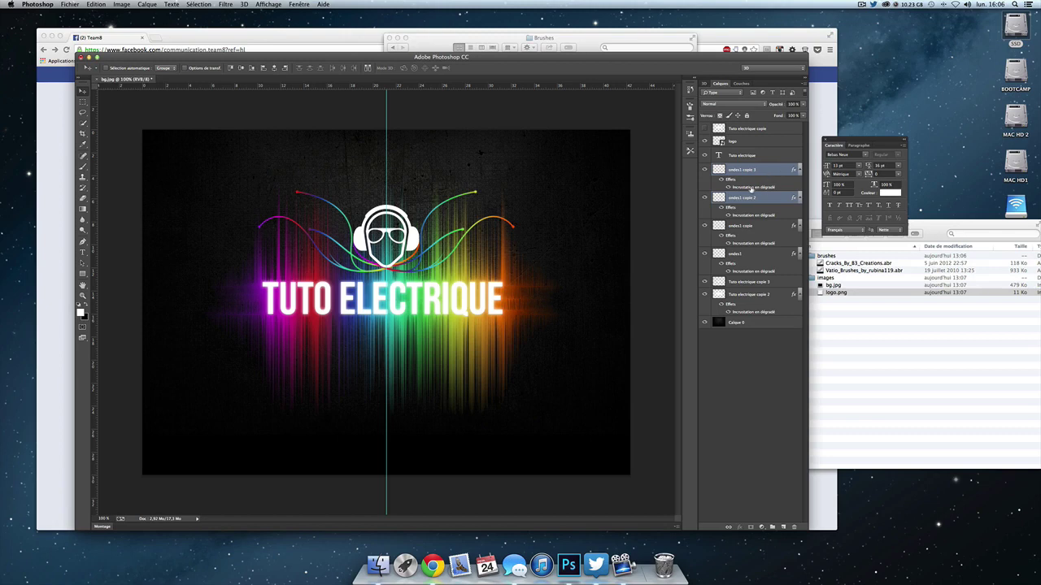
Delete the gradient overlay effects from ondes1 copie 3 and ondes1 copie 2
left_click(752, 192)
left_click_drag(751, 195, 795, 527)
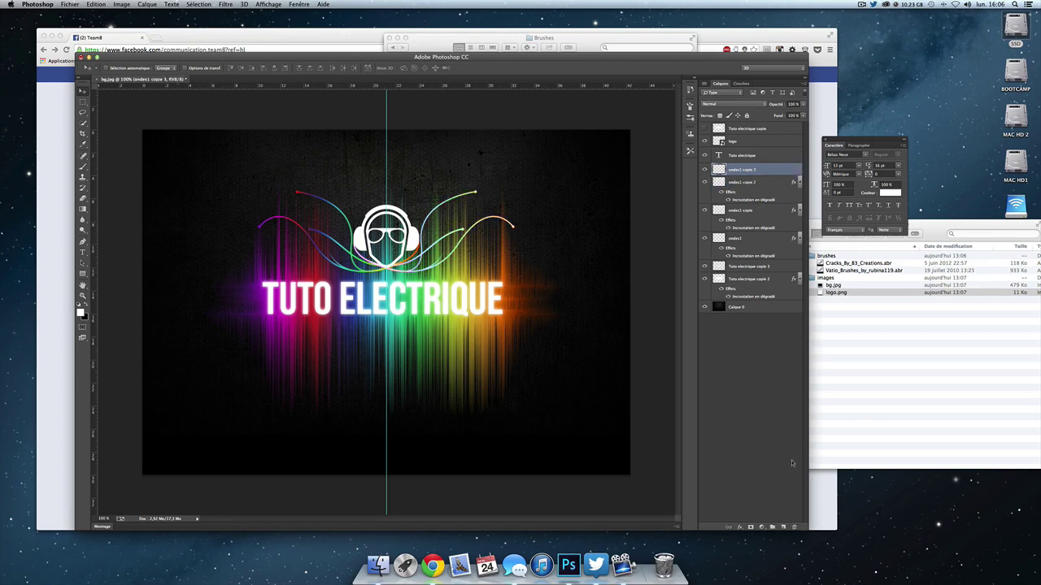
left_click_drag(739, 203, 794, 527)
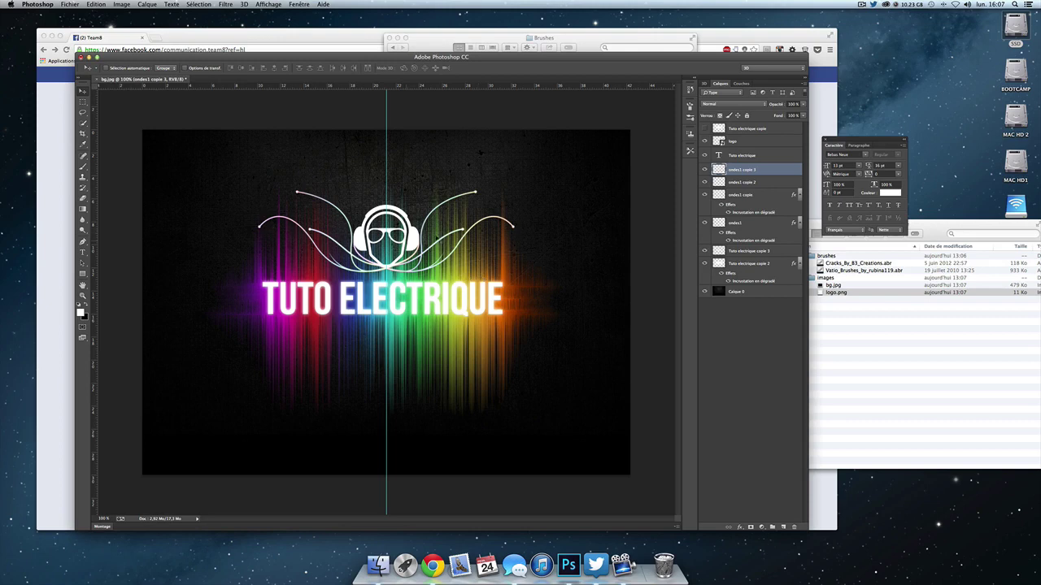
Add a layer mask to ondes1 copie 3 and fade it with a gradient from the top-right
left_click(752, 527)
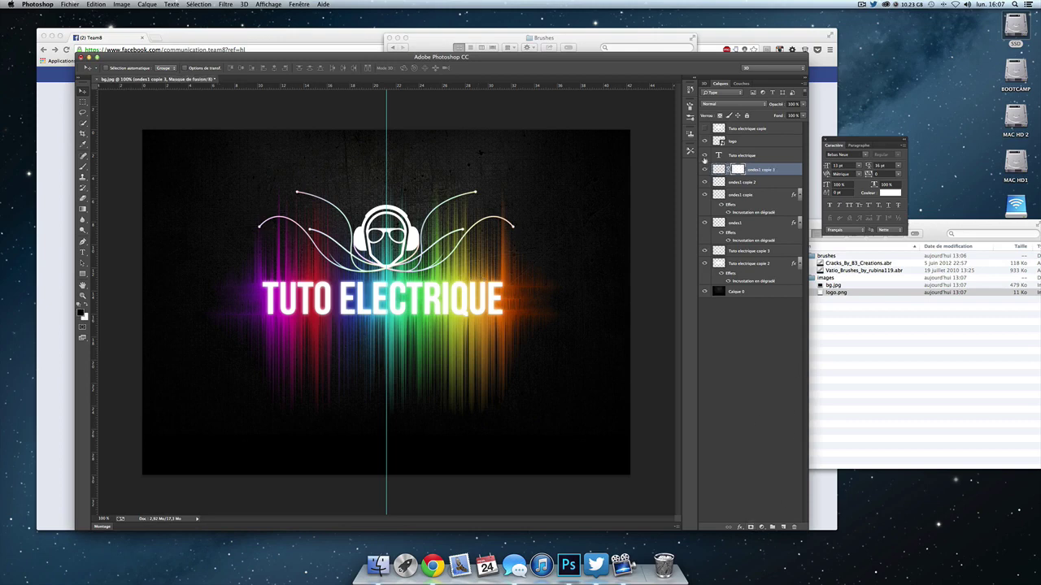
left_click(82, 209)
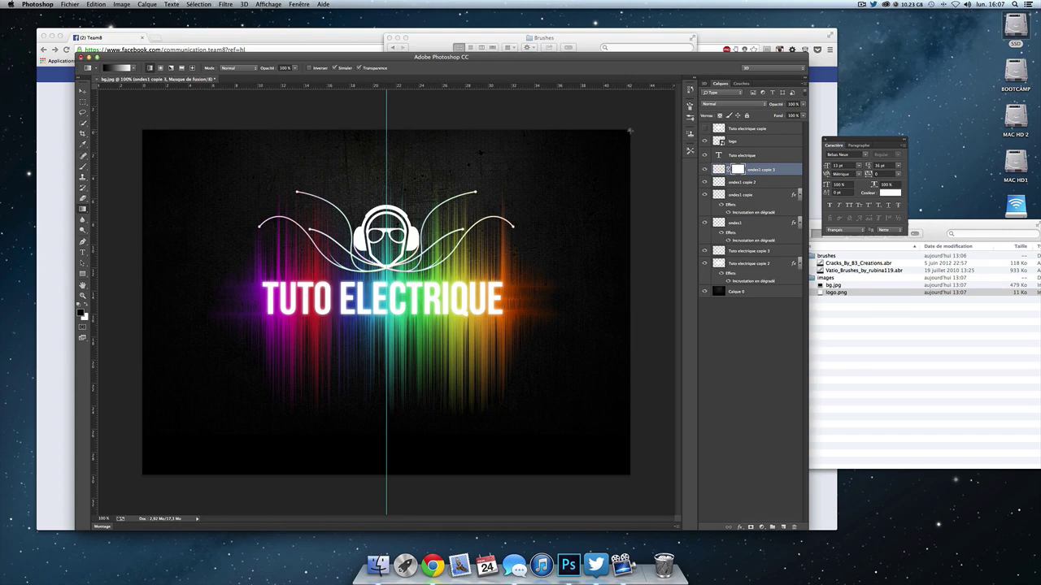
mouse_move(629, 131)
left_mouse_down()
mouse_move(499, 222)
mouse_move(483, 214)
left_mouse_up()
left_click_drag(630, 130, 412, 251)
mouse_move(475, 218)
left_mouse_down()
mouse_move(474, 193)
mouse_move(455, 220)
left_mouse_up()
left_click_drag(456, 220, 421, 242)
Add a gradient-faded layer mask to ondes1 copie 2, toggling it to judge the fade
left_click(744, 185)
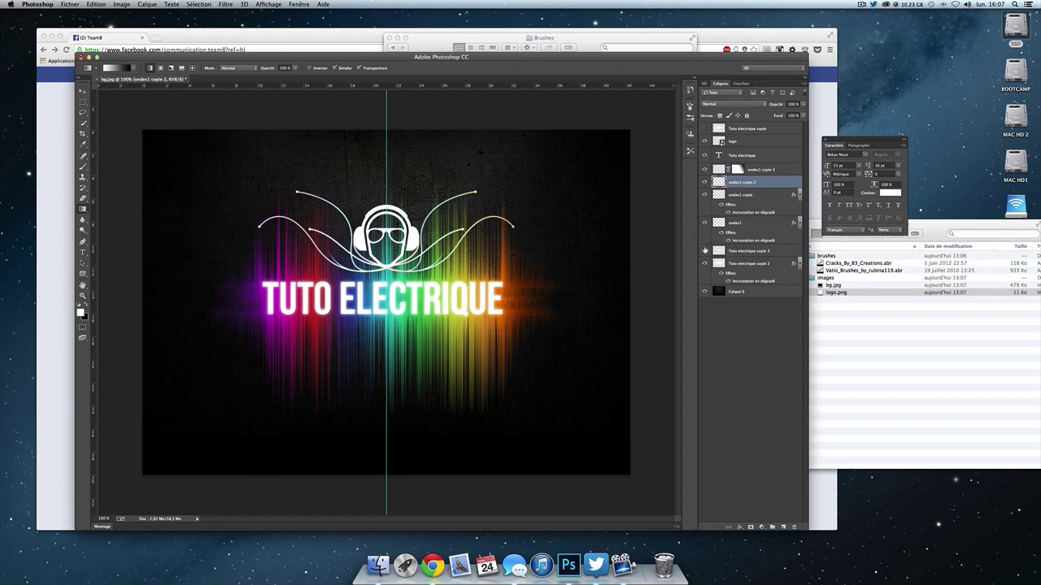
left_click(705, 183)
left_click(705, 183)
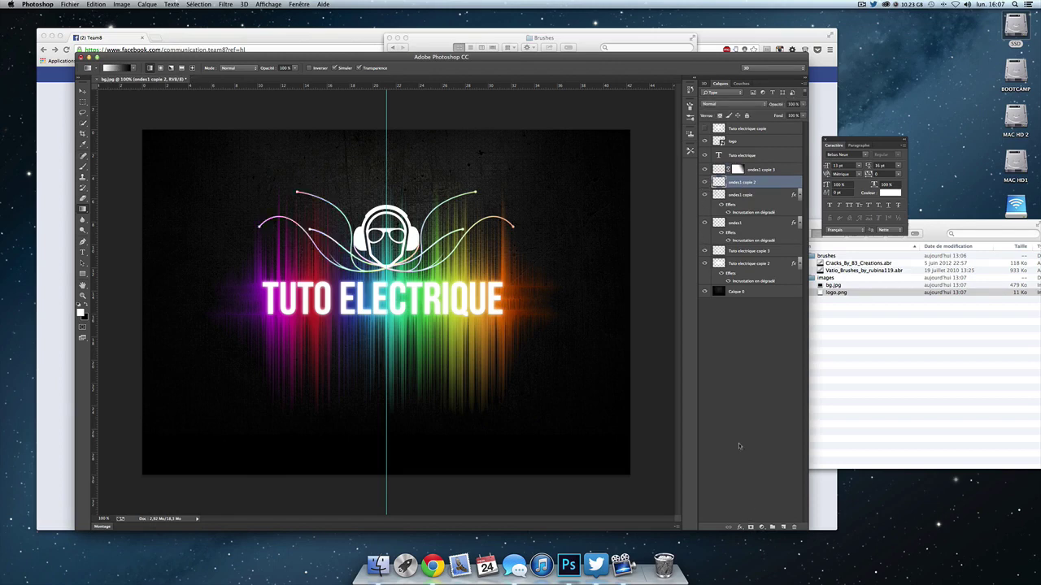
left_click(750, 527)
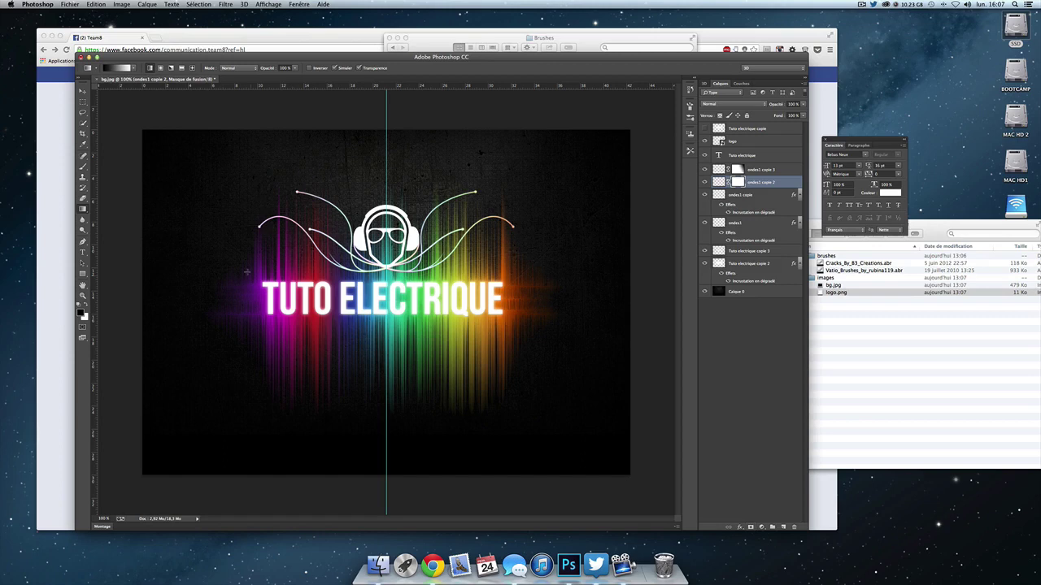
left_click_drag(142, 130, 351, 241)
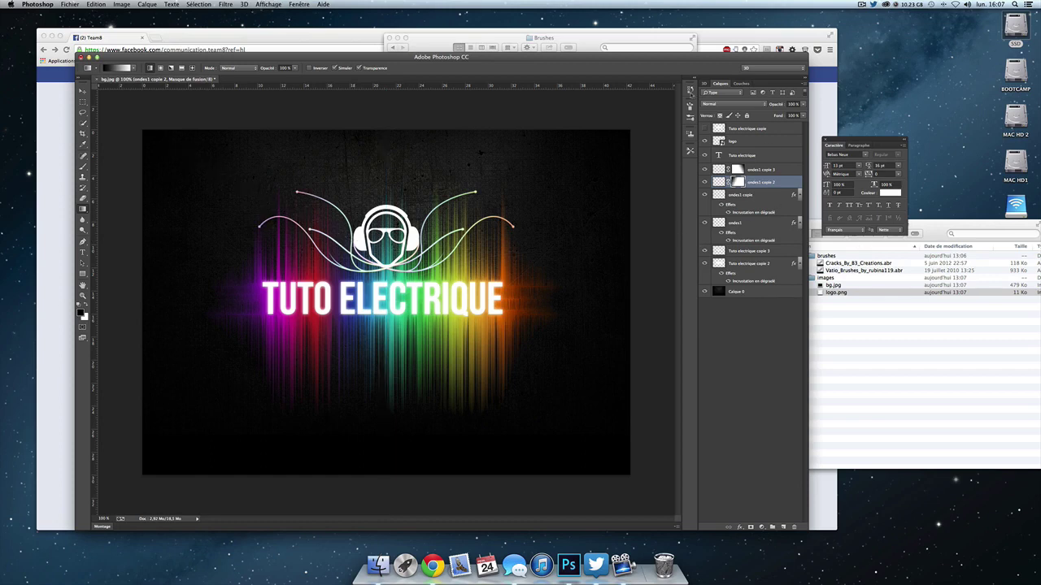
left_click(705, 183)
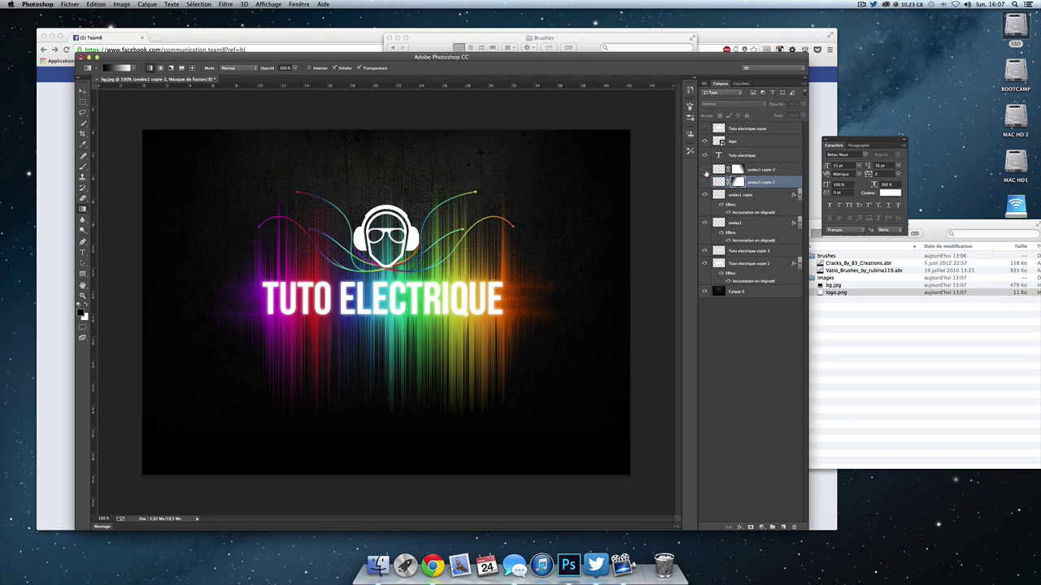
left_click(704, 182)
left_click(704, 182)
left_click(704, 183)
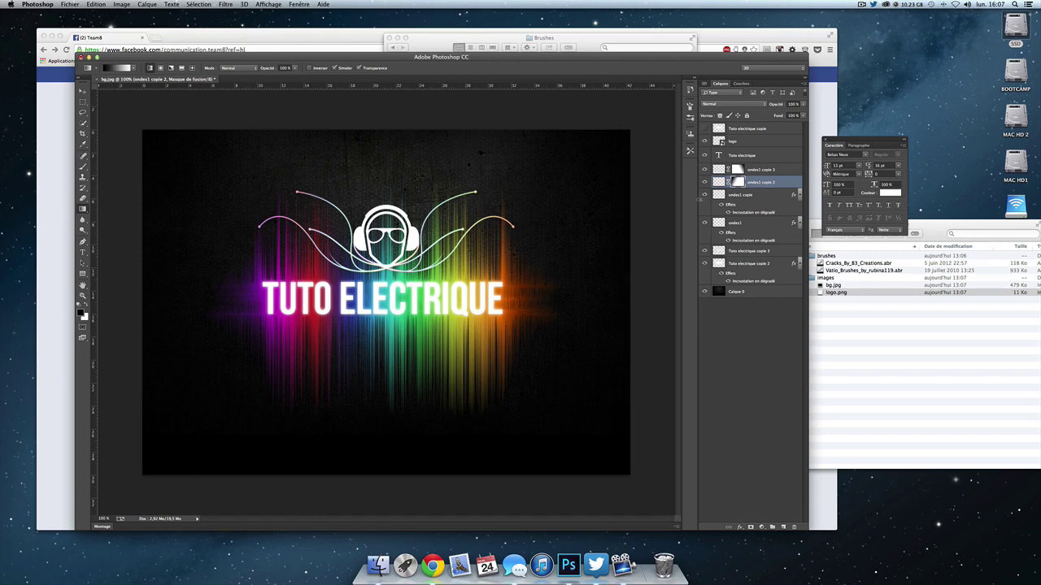
Lower both white wave copies to about 74% opacity
left_click(773, 169, "shift")
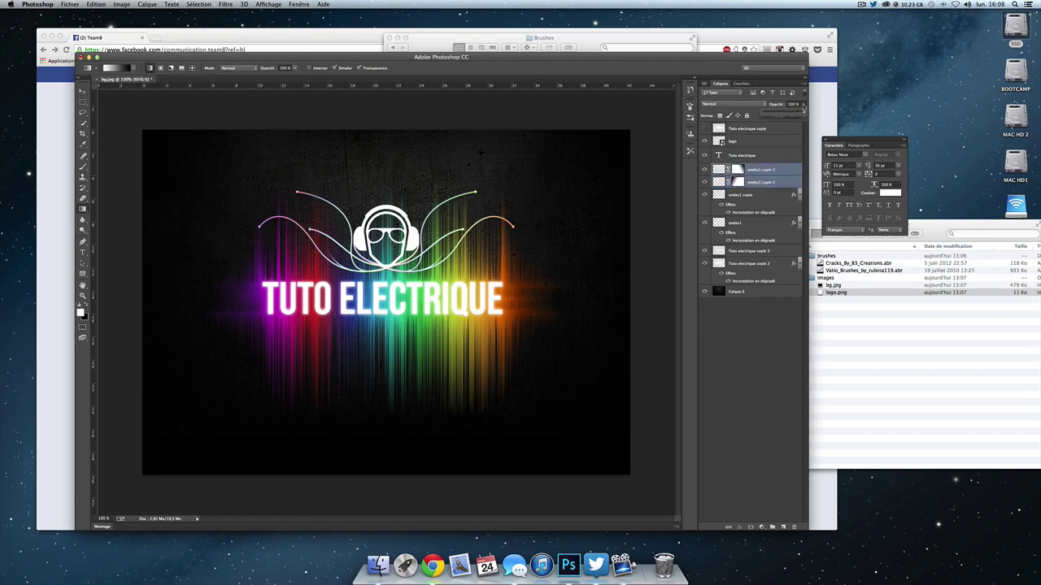
left_click_drag(799, 113, 796, 115)
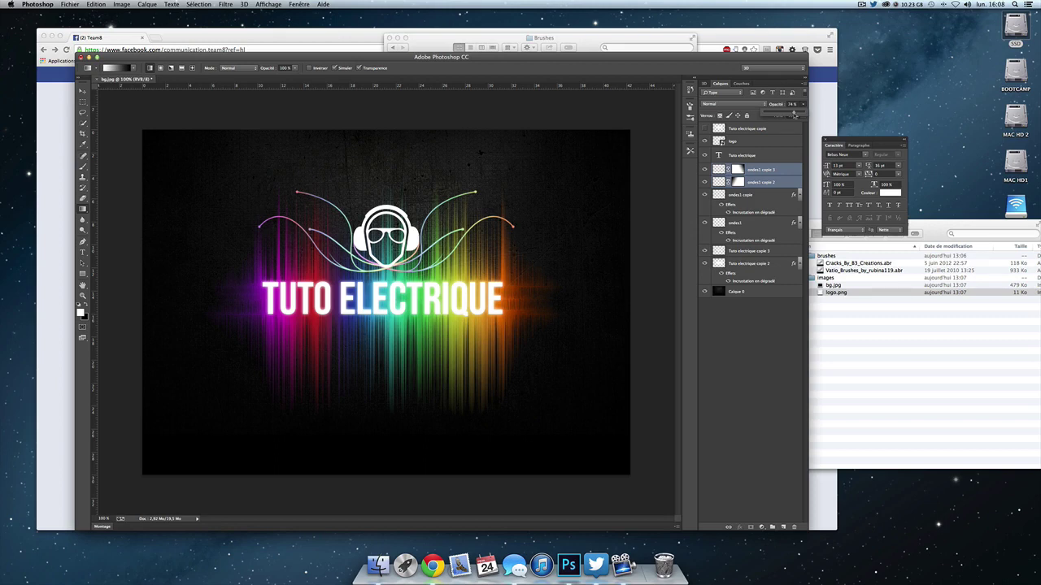
left_click(83, 93)
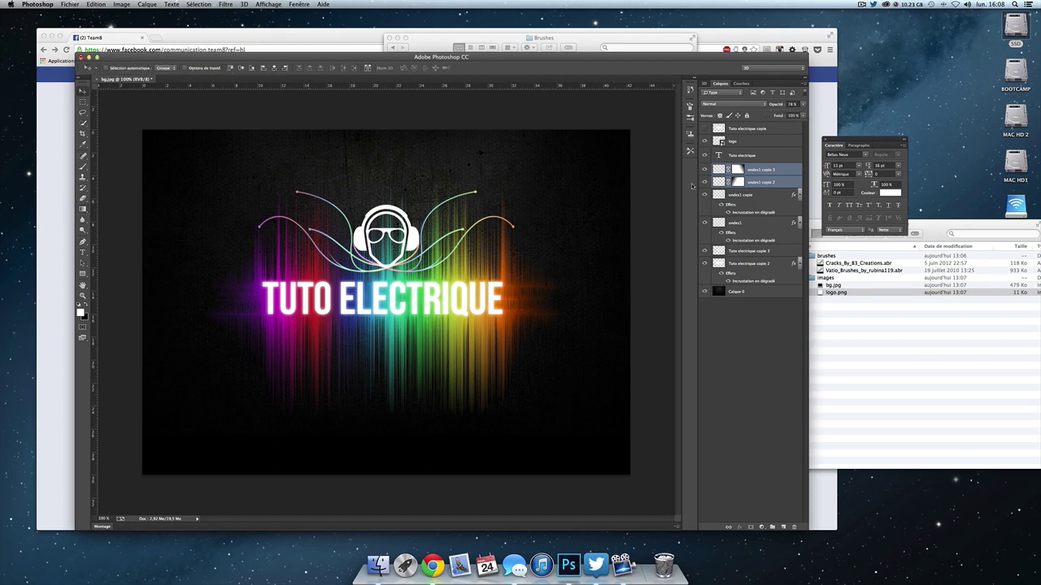
Duplicate the Tuto electrique text layer and place the copy below the original
left_click(719, 213)
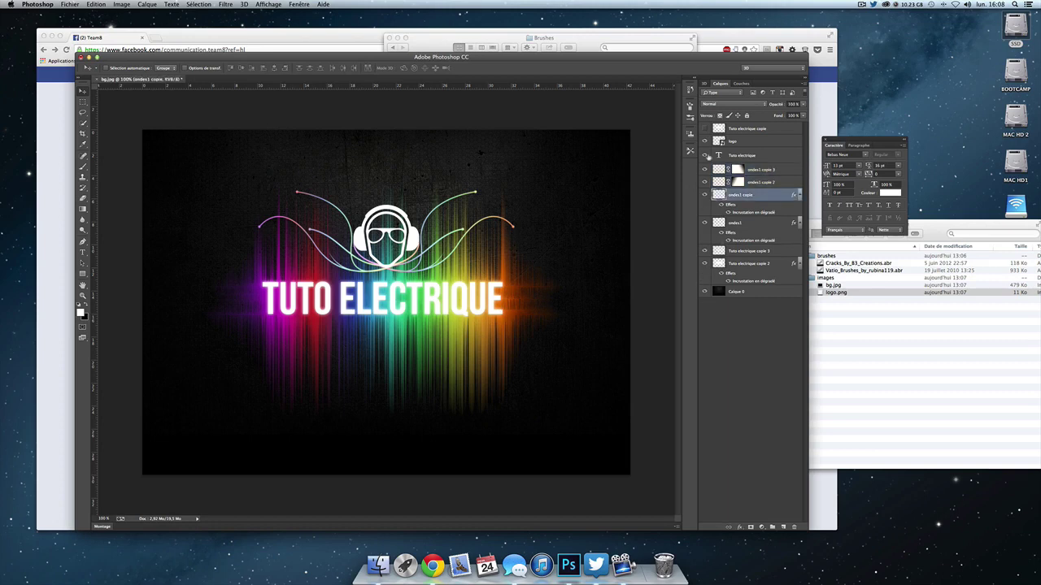
left_click(761, 157)
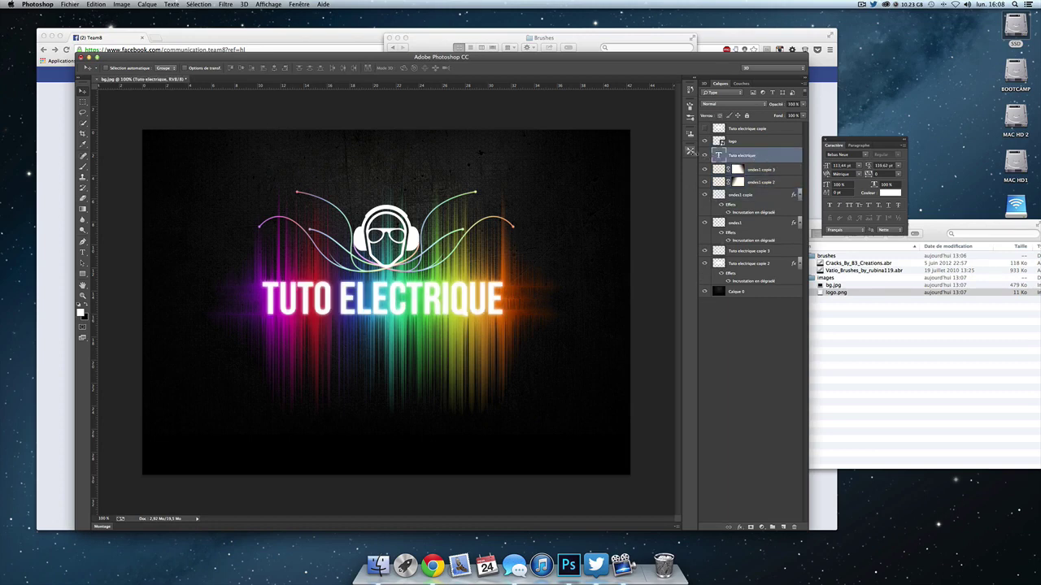
left_click(704, 156)
left_click(704, 155)
mouse_move(740, 156)
left_mouse_down()
mouse_move(781, 436)
mouse_move(783, 527)
left_mouse_up()
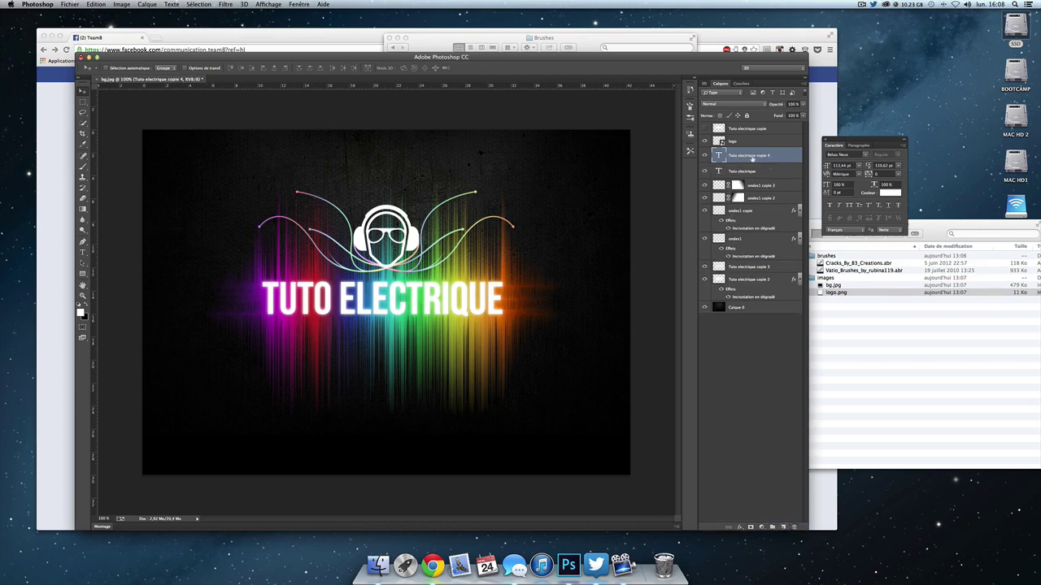
left_click_drag(752, 159, 763, 181)
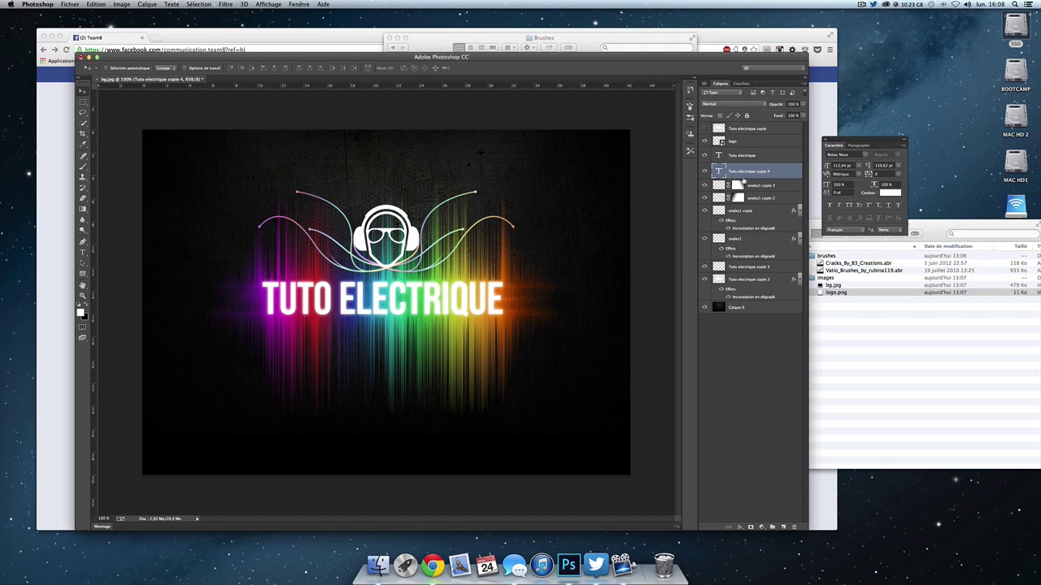
Set the text copy's colour to #000000 black
left_click(888, 193)
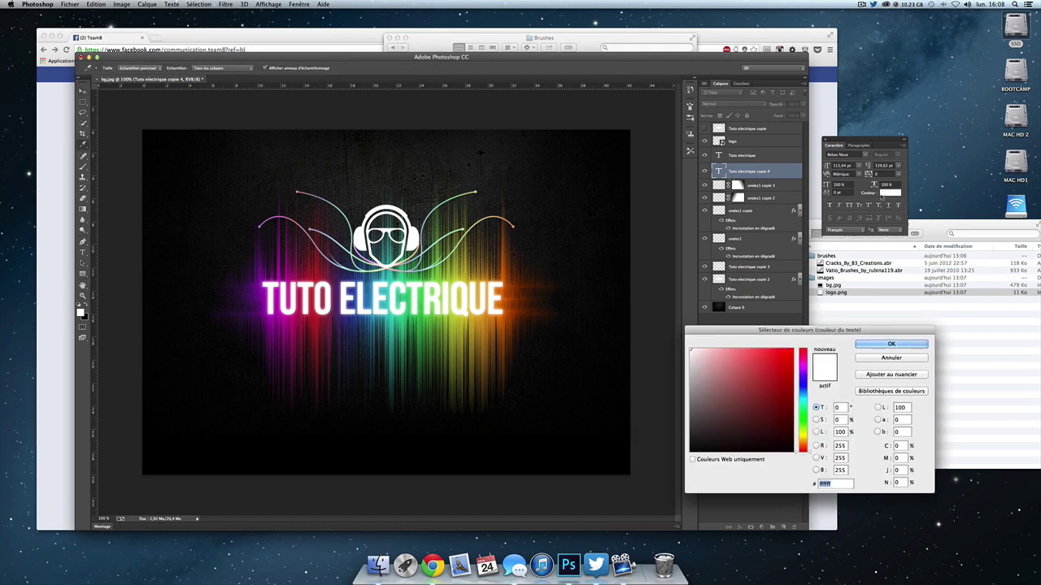
type("000000")
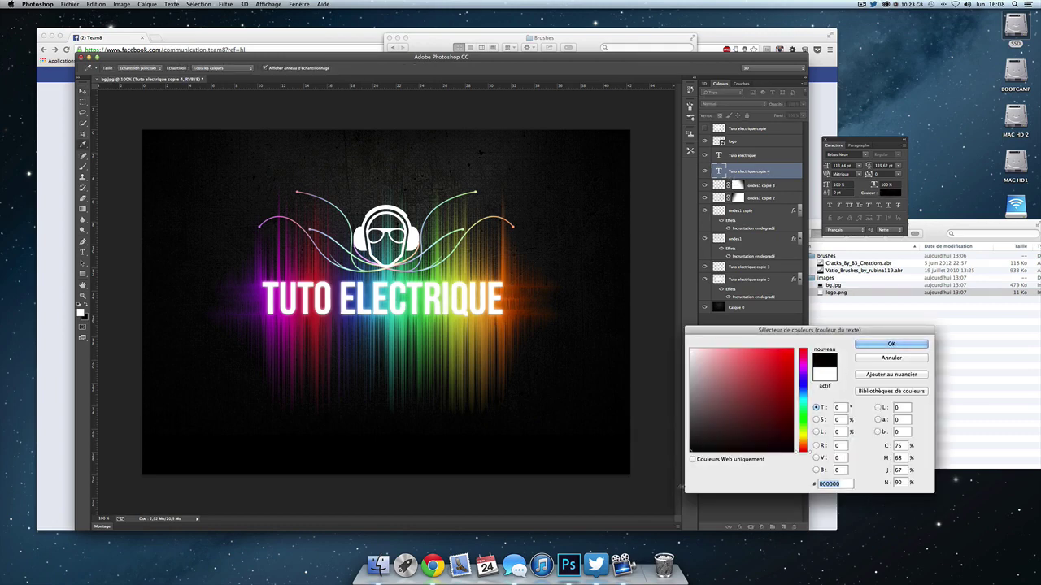
key("Return")
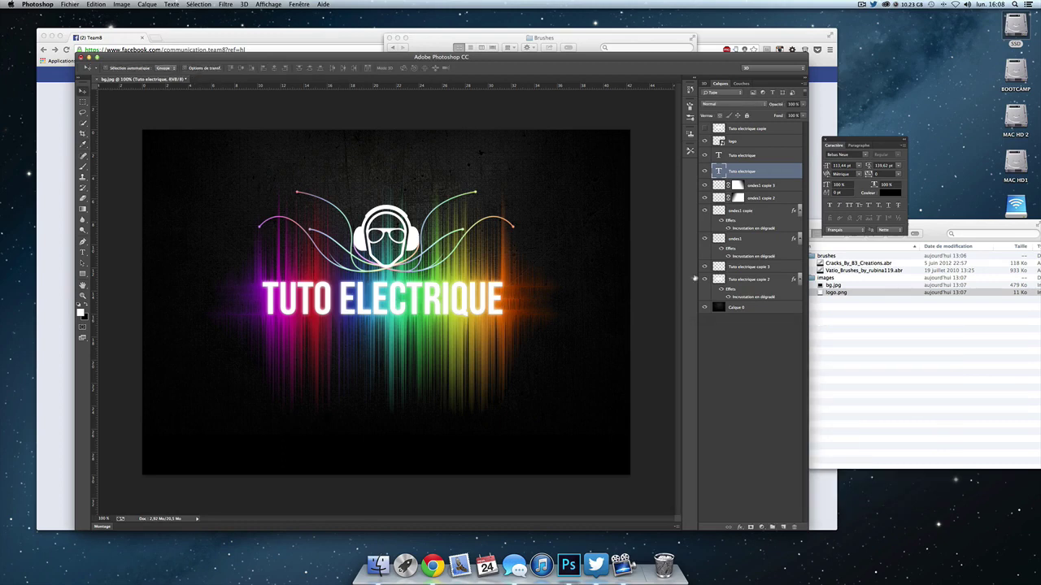
Compare the white title against the black copy, then add a layer mask to the white title
left_click(724, 160)
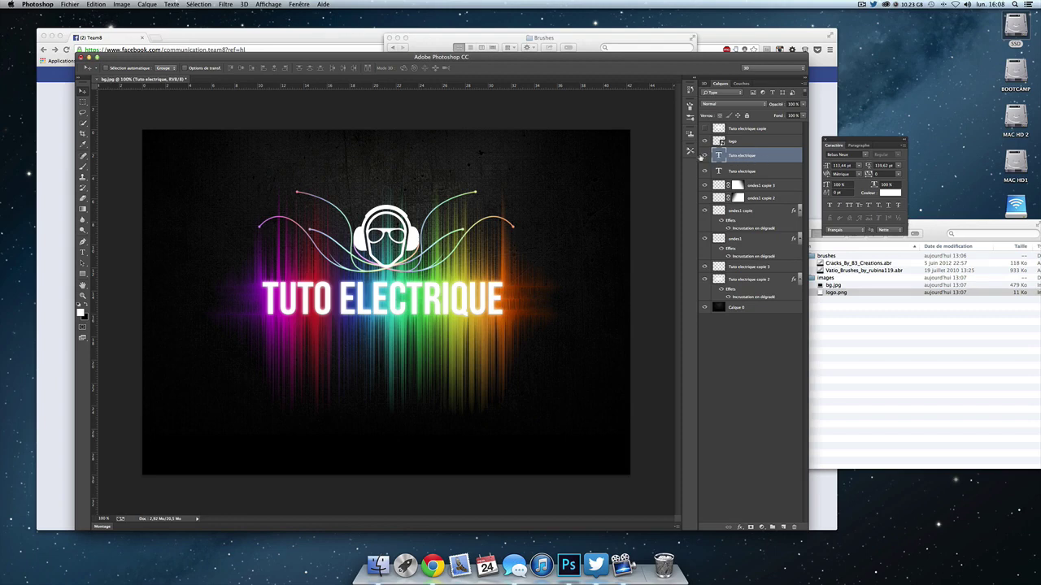
left_click(705, 155)
left_click(705, 155)
left_click(705, 155)
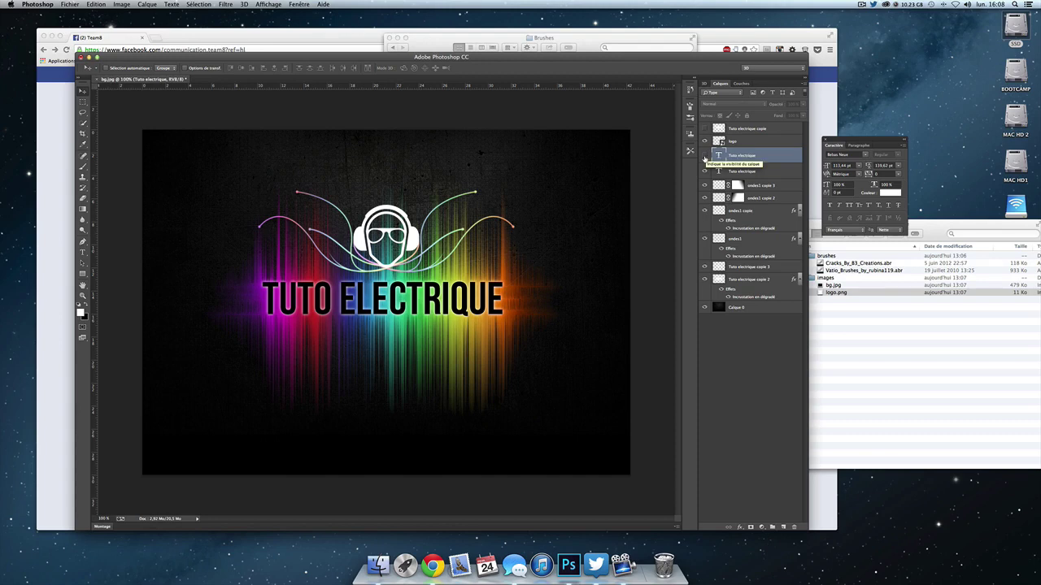
left_click(705, 156)
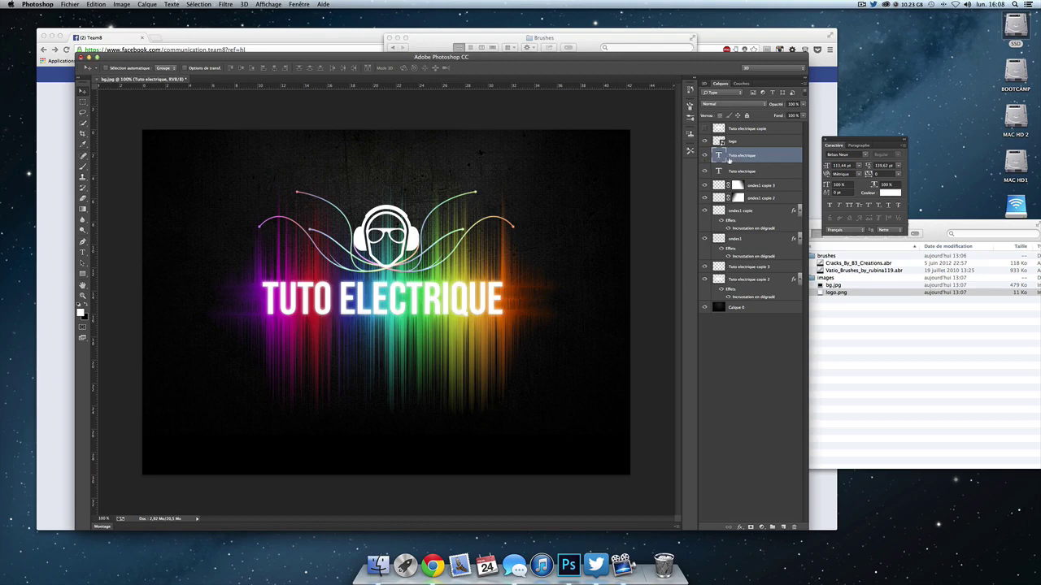
left_click(750, 527)
Switch to the Brush tool and replace the current brushes with the Cracks_By_B3_Creations set
left_click(82, 167)
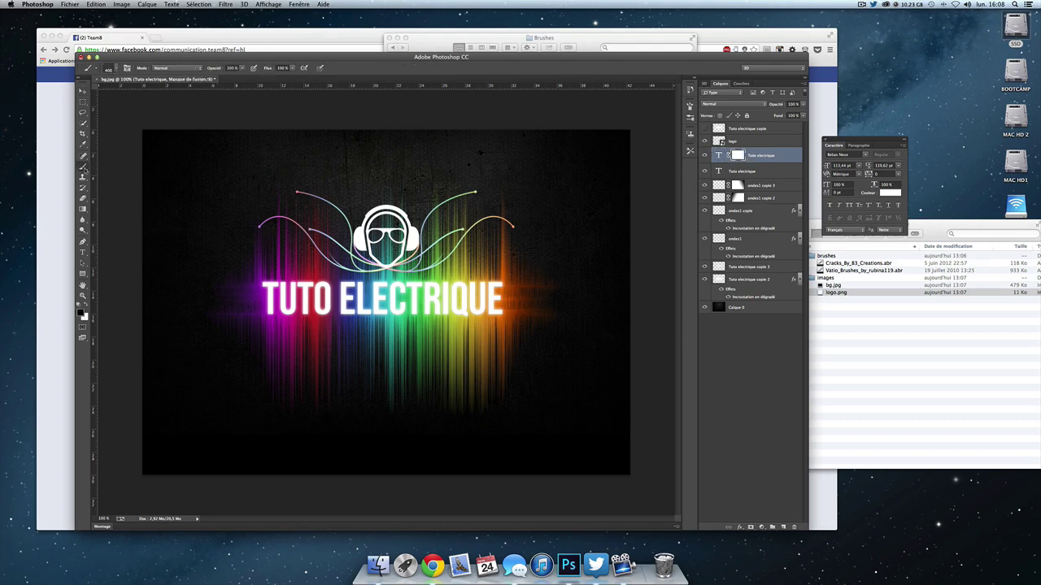
left_click(110, 70)
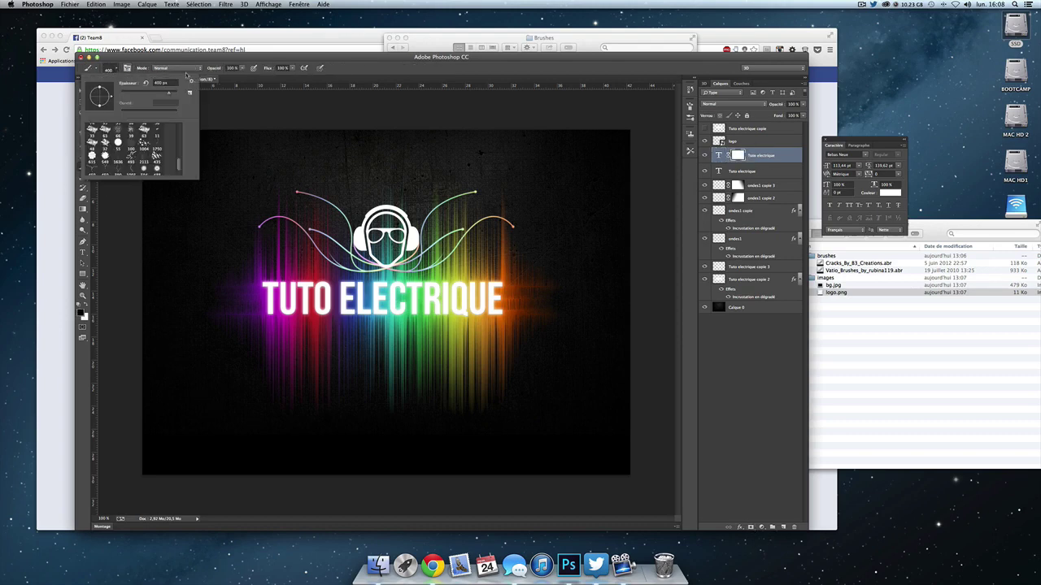
left_click(191, 84)
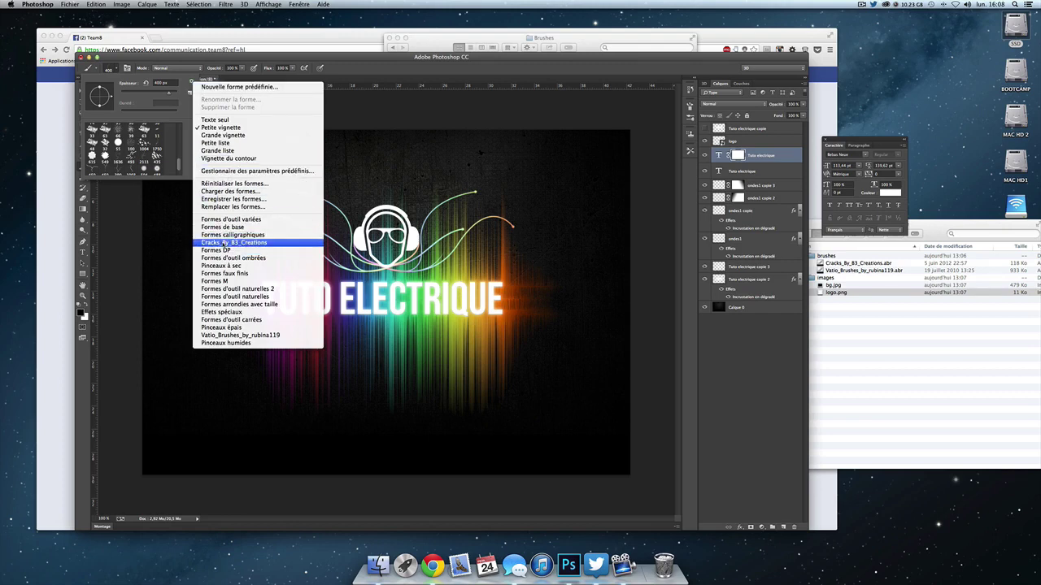
left_click(225, 243)
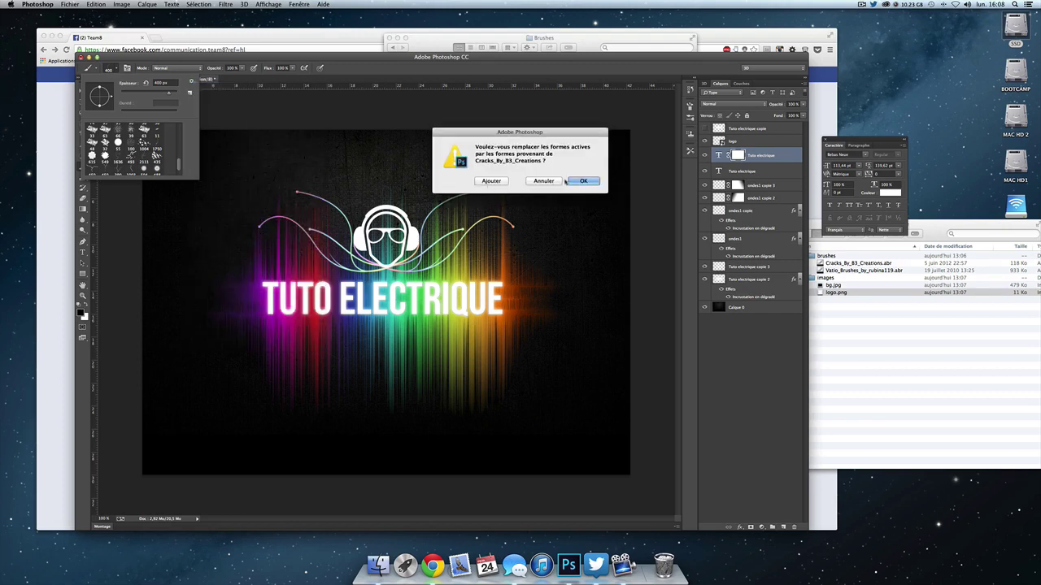
left_click(582, 181)
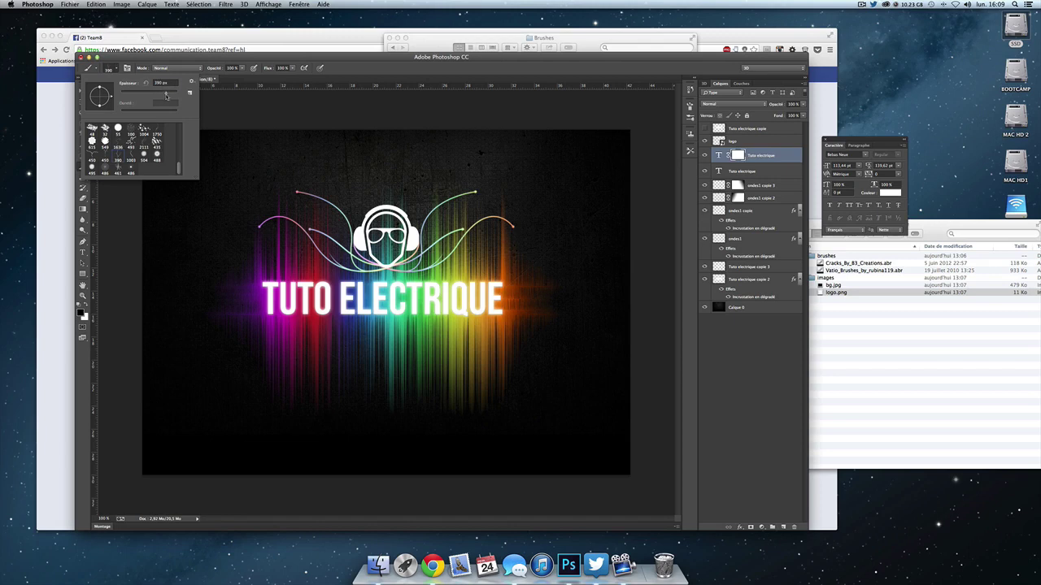
At 138 px, stamp crack brushes into the mask over the O, T and R
left_click_drag(167, 96, 155, 96)
left_click(261, 273)
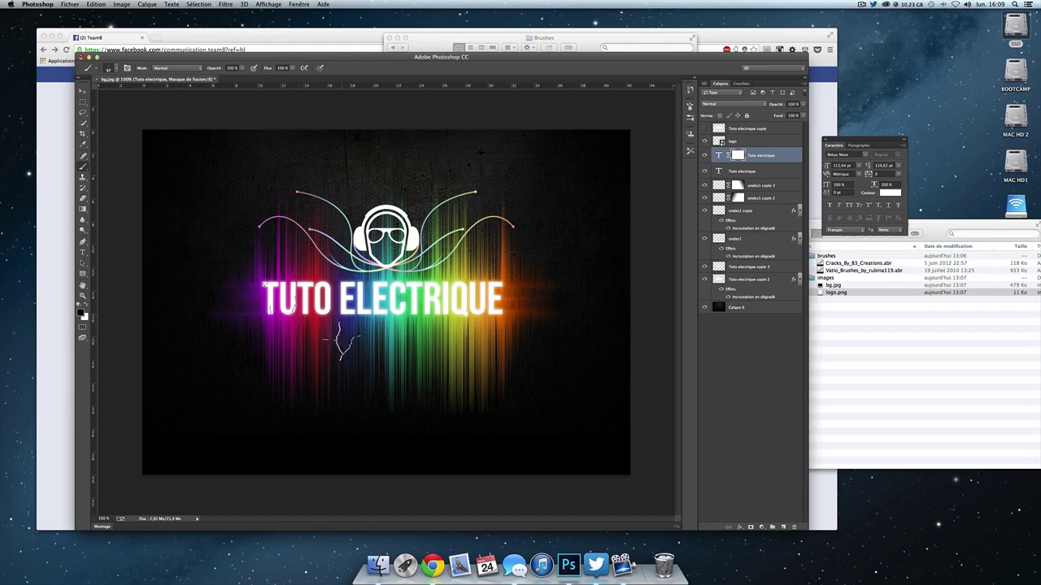
left_click(319, 299)
left_click(416, 308)
left_click(451, 284)
Switch to the 450 crack brush at 80 px and stamp small cracks under the E
left_click(114, 68)
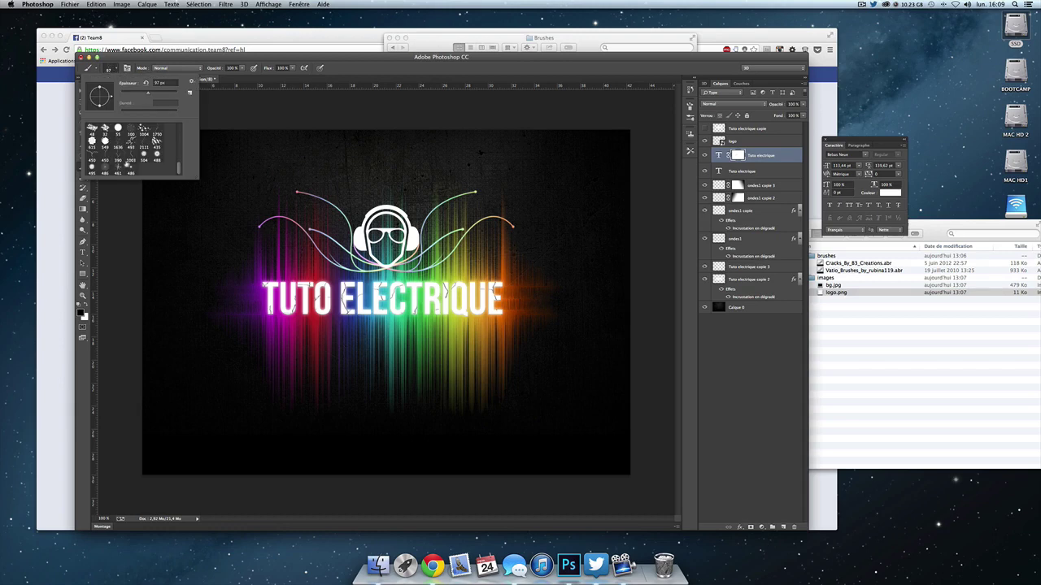
left_click(96, 160)
left_click(150, 96)
key("Return")
left_click(351, 320)
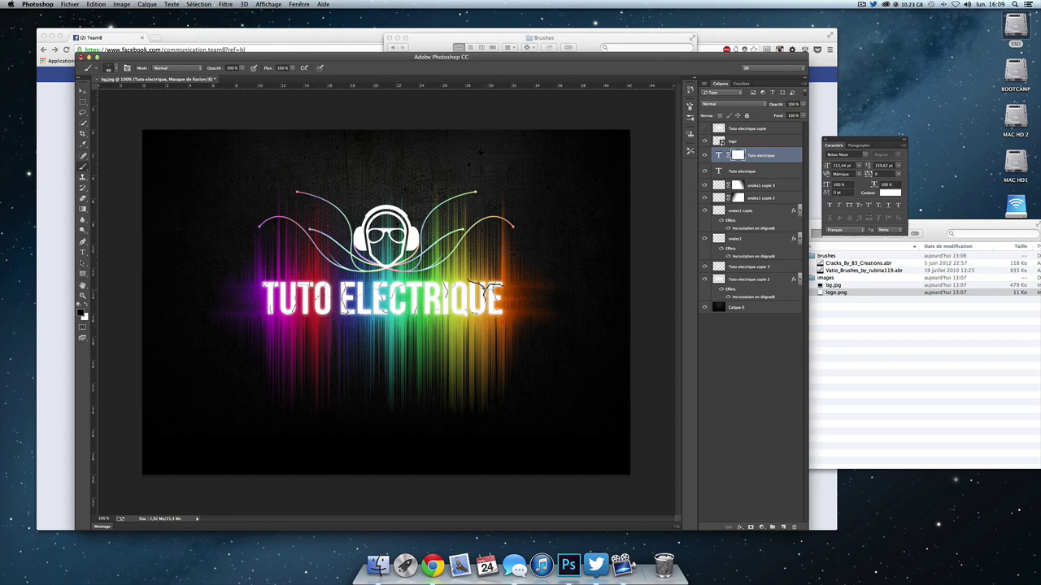
Select the 390 crack brush at 188 px, then switch to the Move tool
left_click(110, 70)
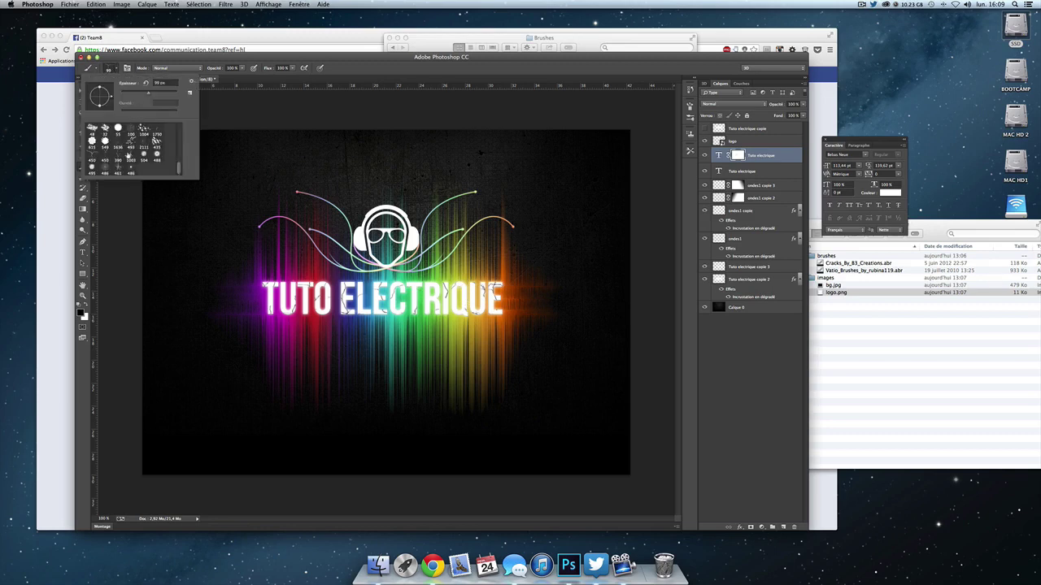
left_click(118, 157)
left_click_drag(163, 92, 161, 93)
key("Return")
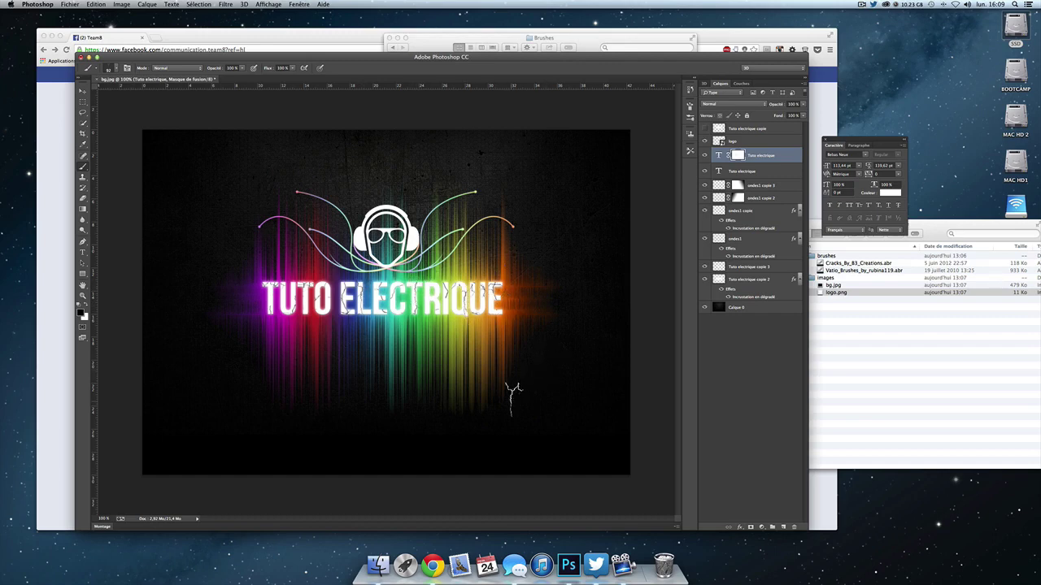
left_click(82, 91)
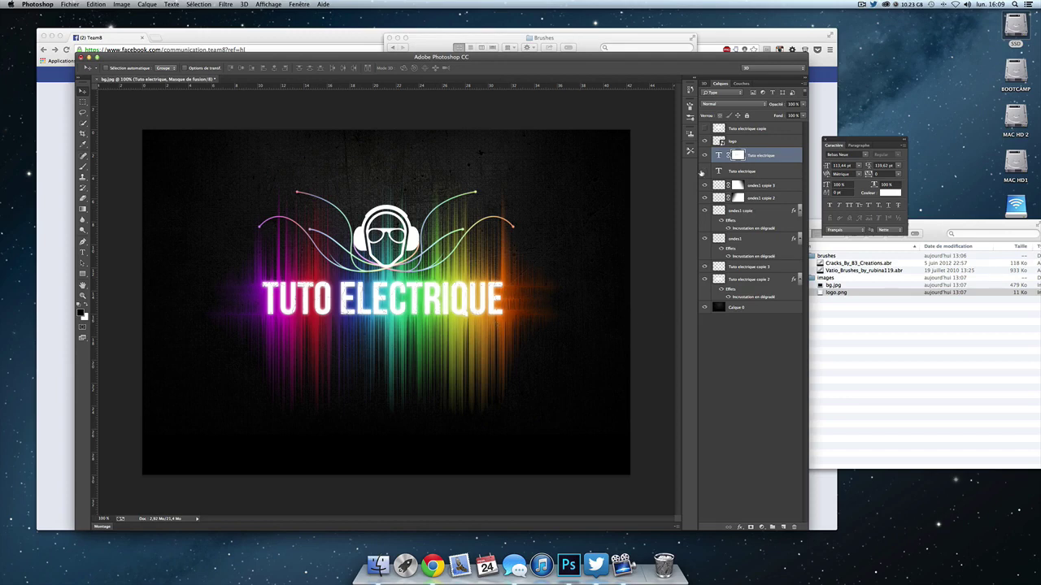
Toggle the title layers to compare, then select the lower Tuto electrique text copy
left_click(703, 155)
left_click(704, 156)
left_click(704, 173)
left_click(704, 172)
left_click(704, 172)
left_click(704, 173)
left_click(704, 172)
left_click(705, 172)
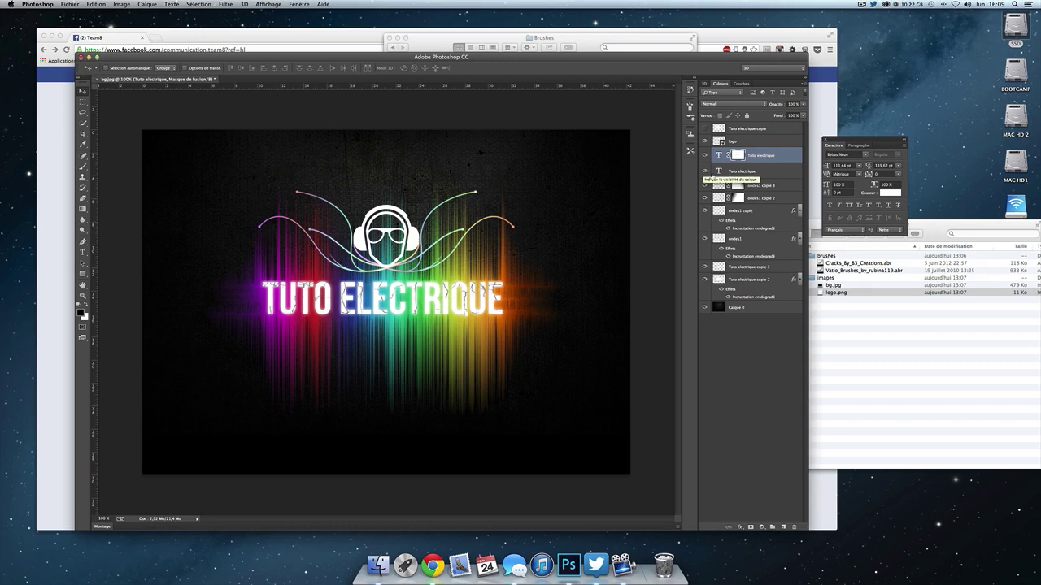
left_click(740, 172)
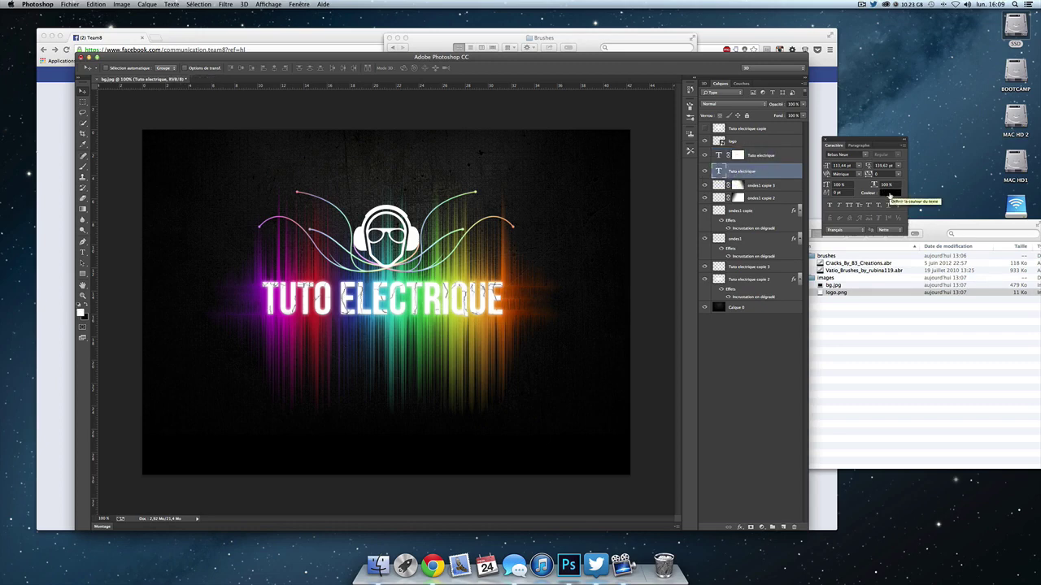
Enter 2ff8fe as the copy's text colour and try several blue shades
left_click(888, 194)
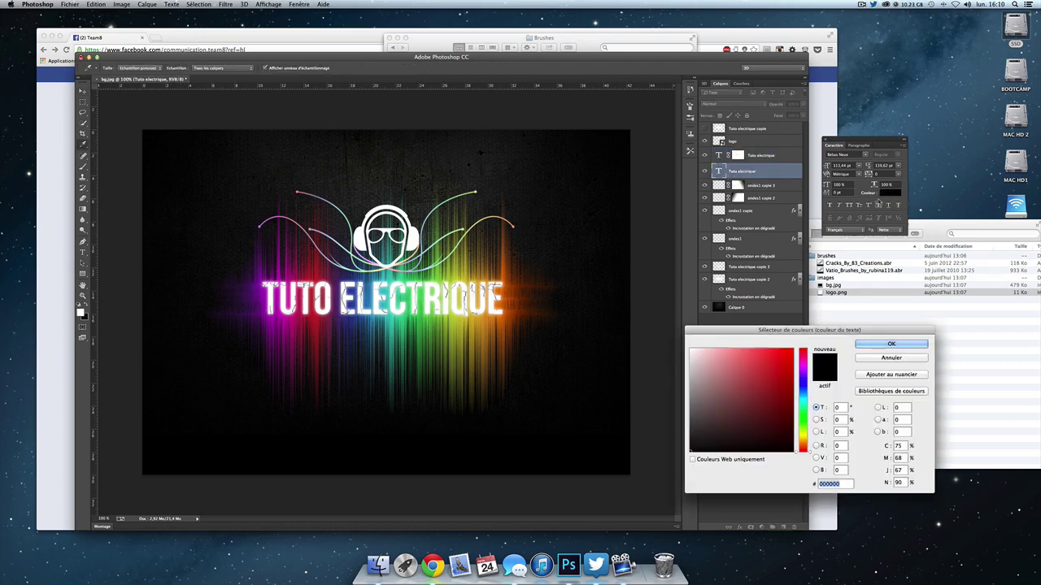
type("2ff8fe")
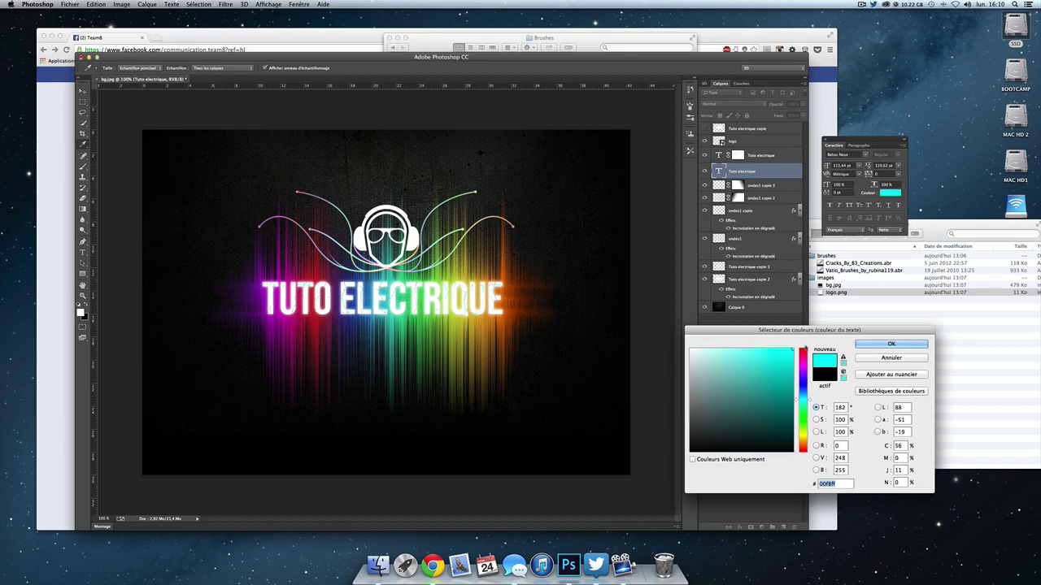
left_click(803, 389)
left_click_drag(804, 388, 803, 387)
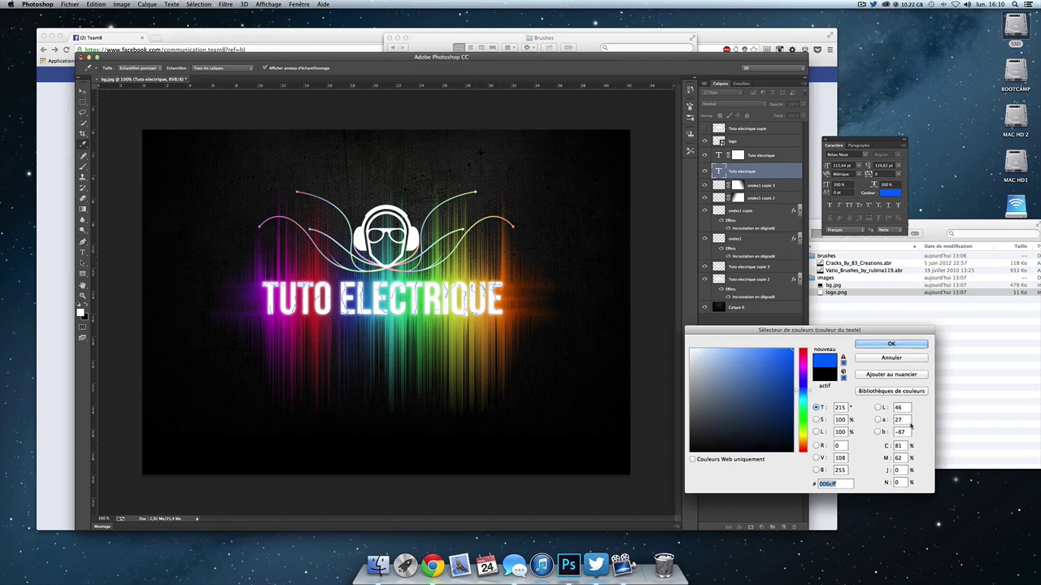
left_click(748, 363)
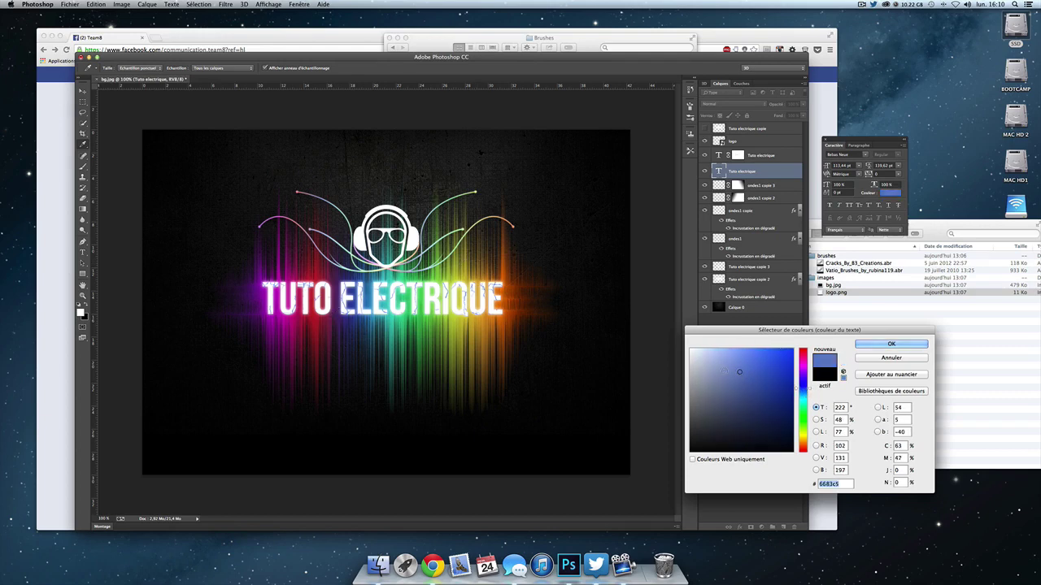
left_click(758, 370)
left_click(731, 394)
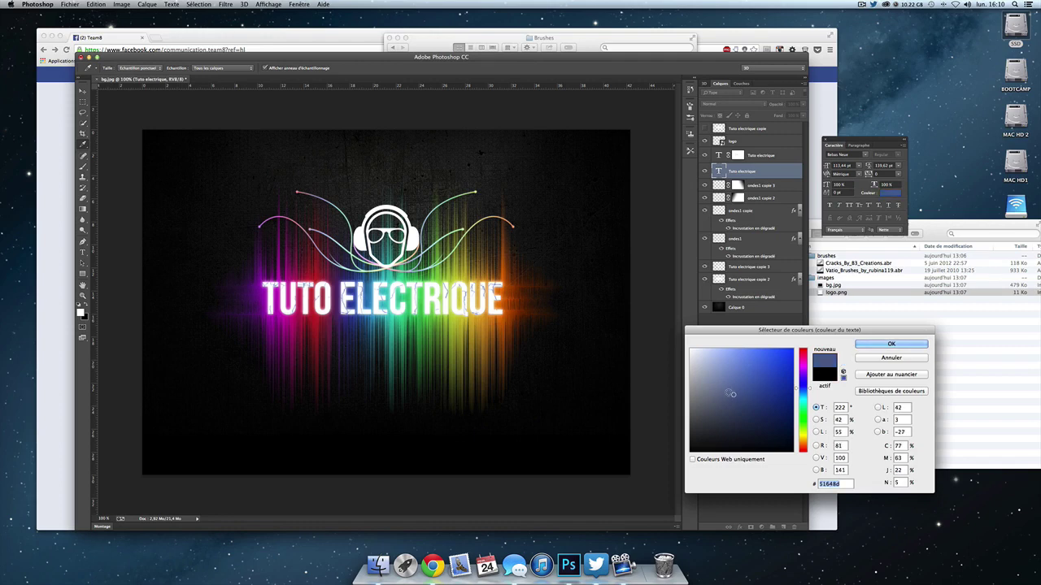
left_click_drag(807, 406, 804, 388)
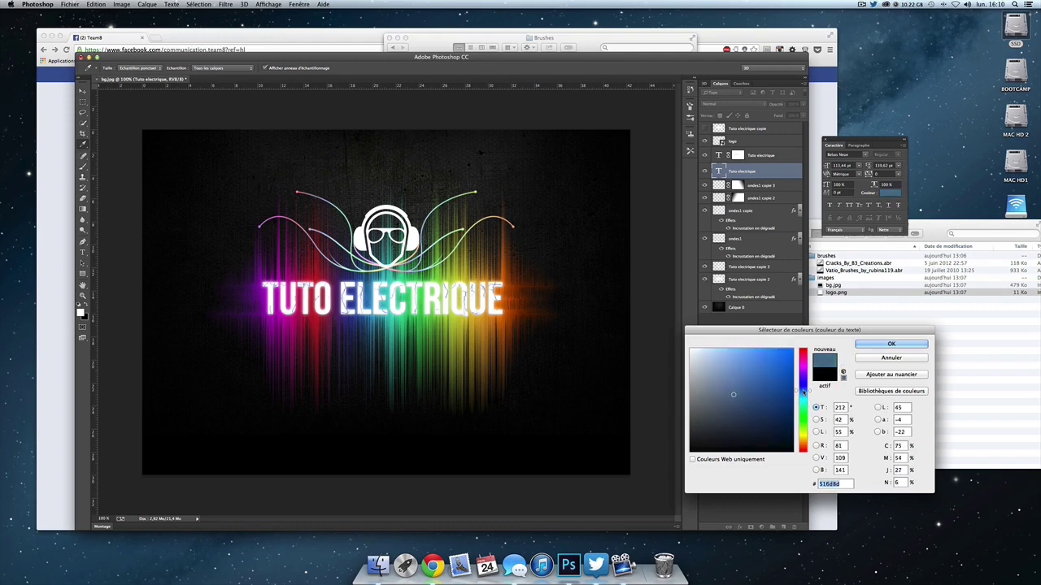
Sample a green from the artwork, shift it to a dark muted teal, and apply it
mouse_move(393, 303)
left_mouse_down()
mouse_move(302, 249)
mouse_move(544, 296)
left_mouse_up()
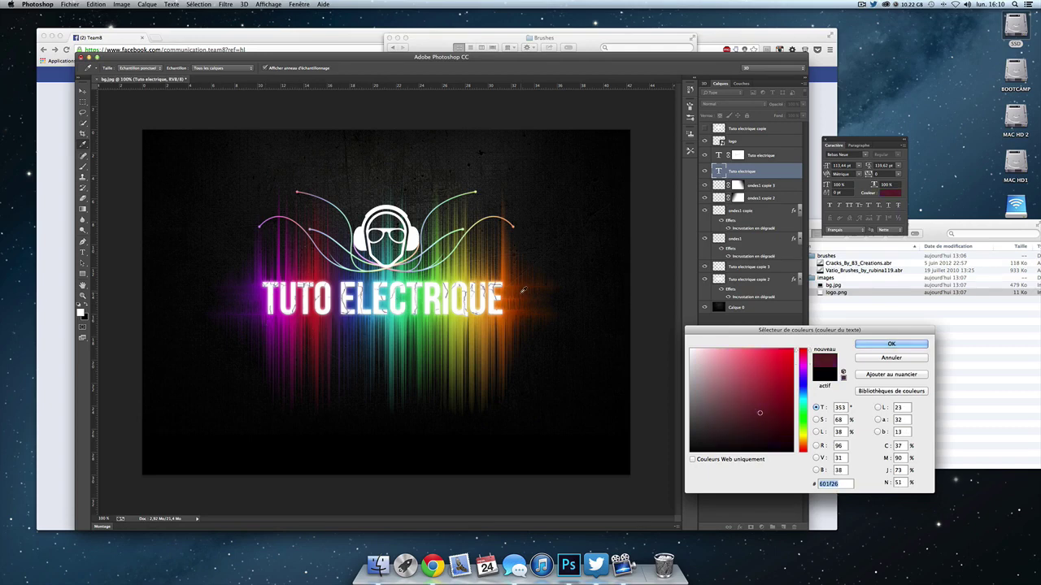
left_click_drag(759, 360, 789, 351)
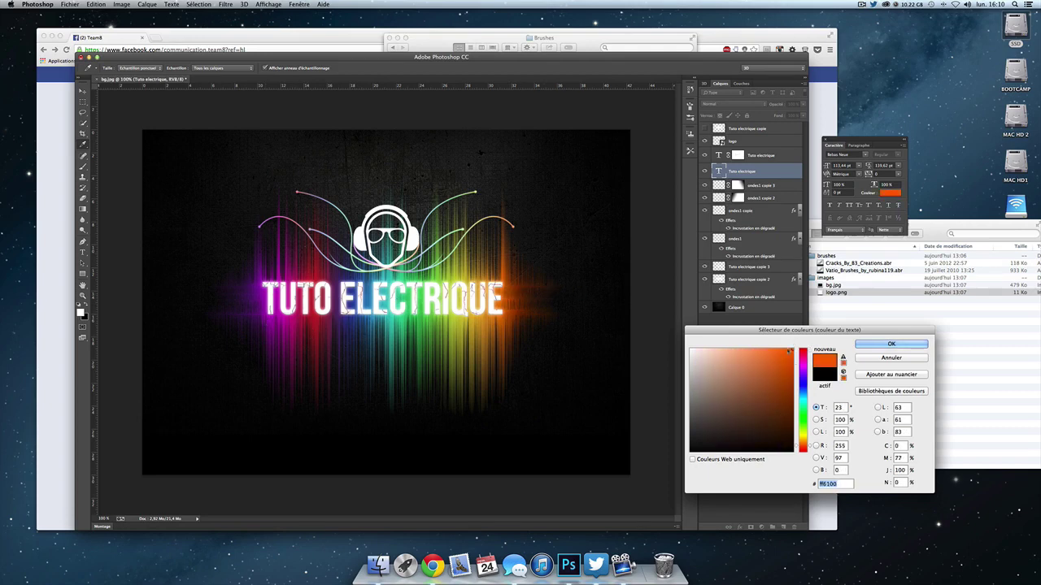
left_click(404, 333)
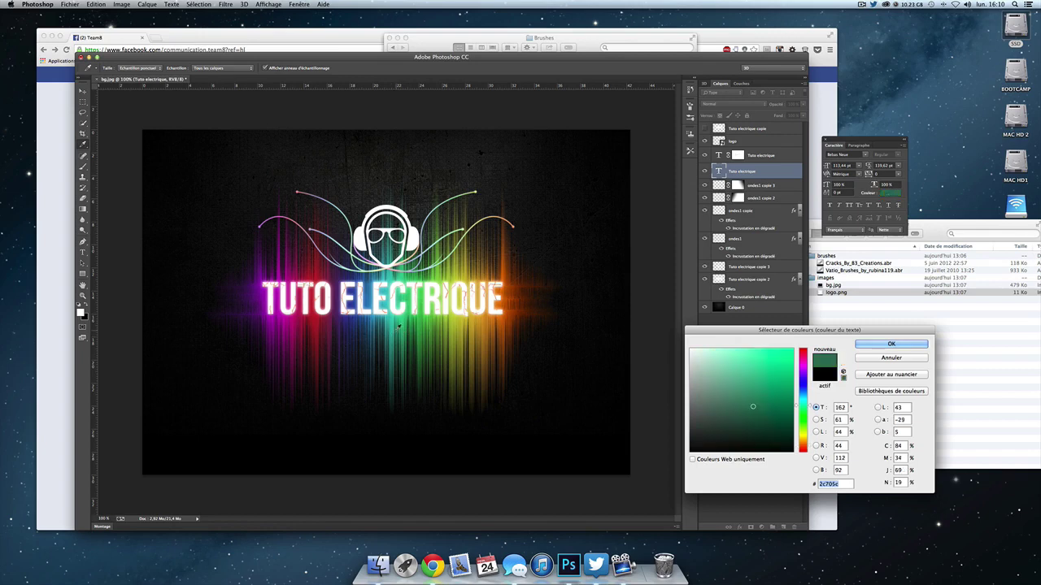
left_click_drag(775, 357, 757, 396)
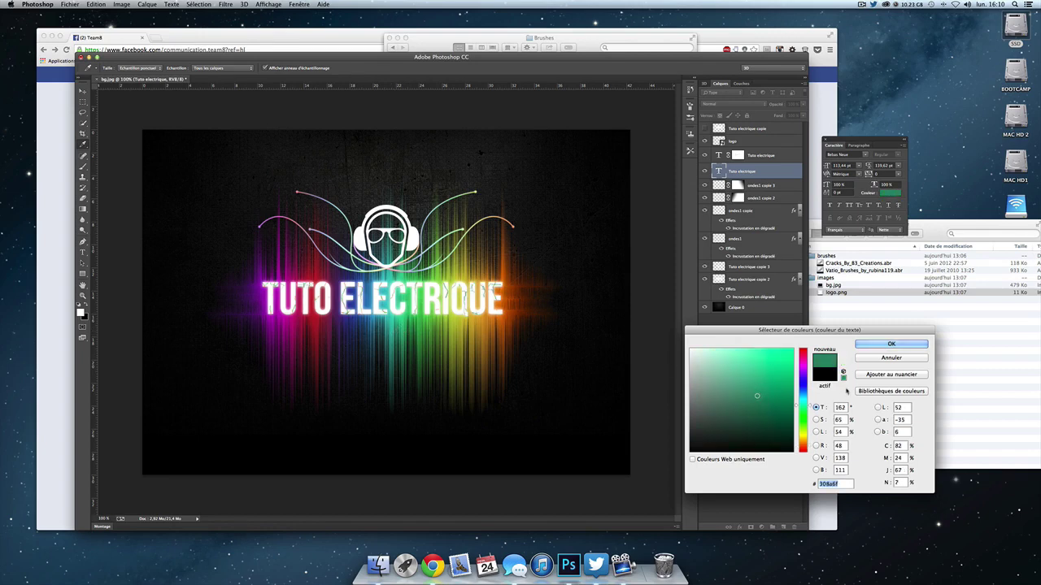
left_click_drag(809, 396, 742, 400)
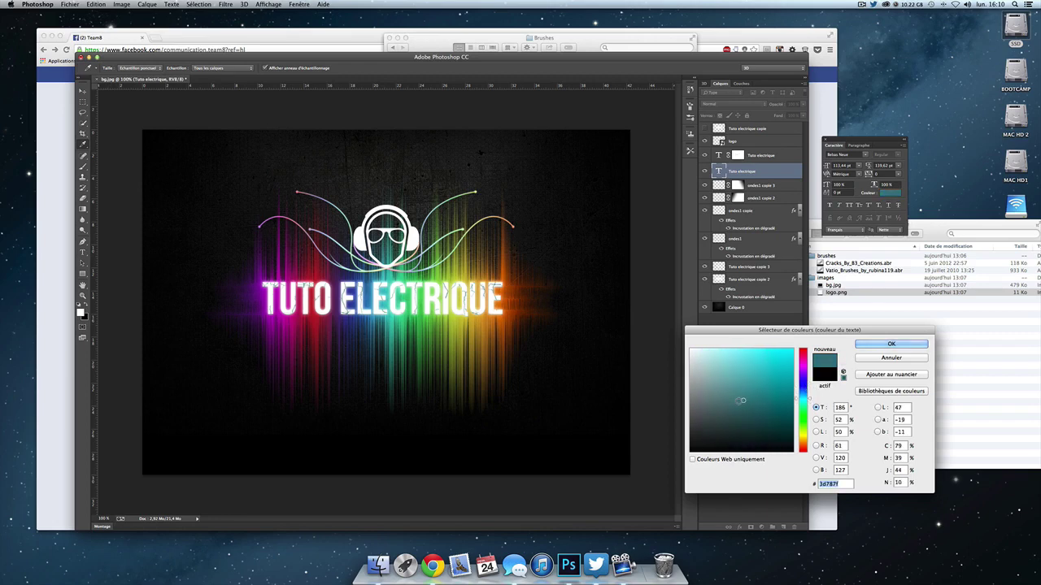
key("Return")
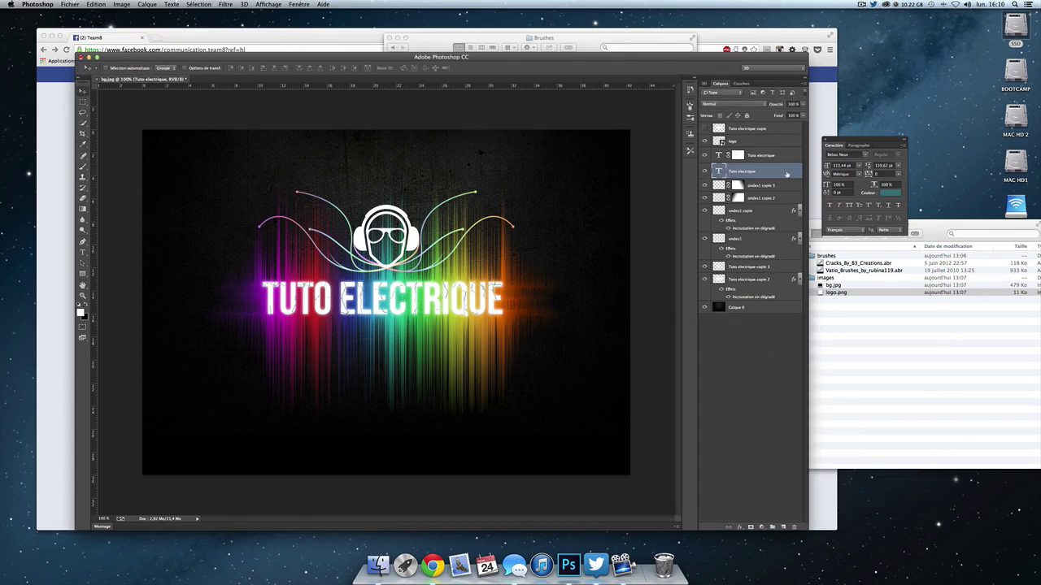
Give the teal text copy a drop shadow with distance 0 and opacity about 67%
double_click(766, 175)
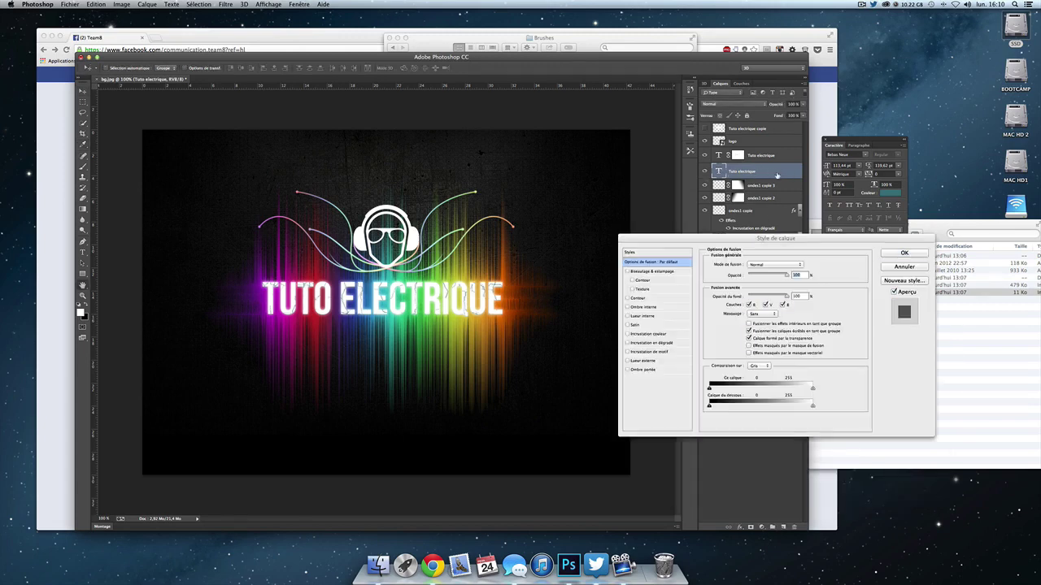
left_click(639, 370)
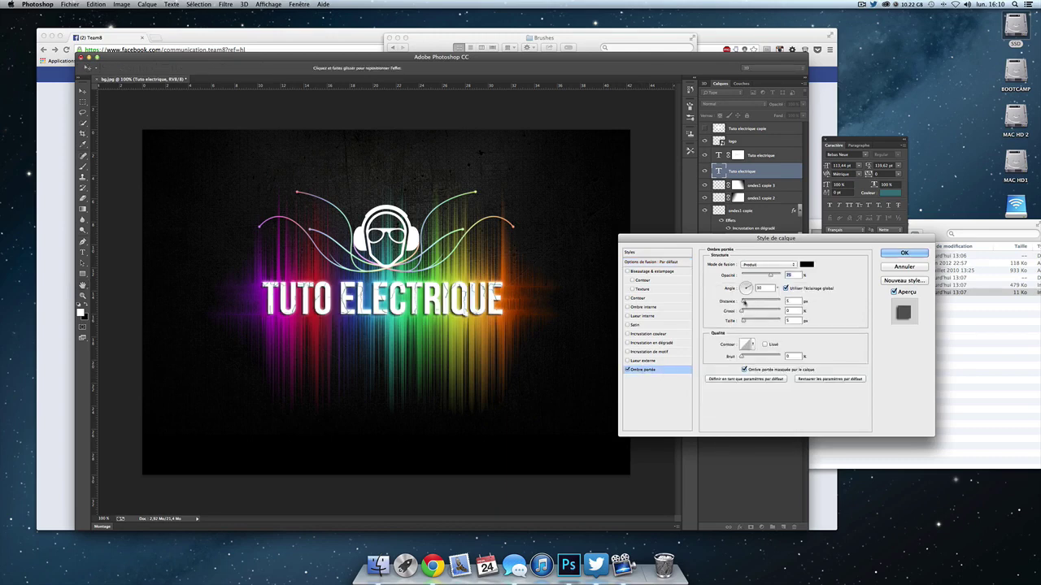
left_click_drag(743, 302, 739, 302)
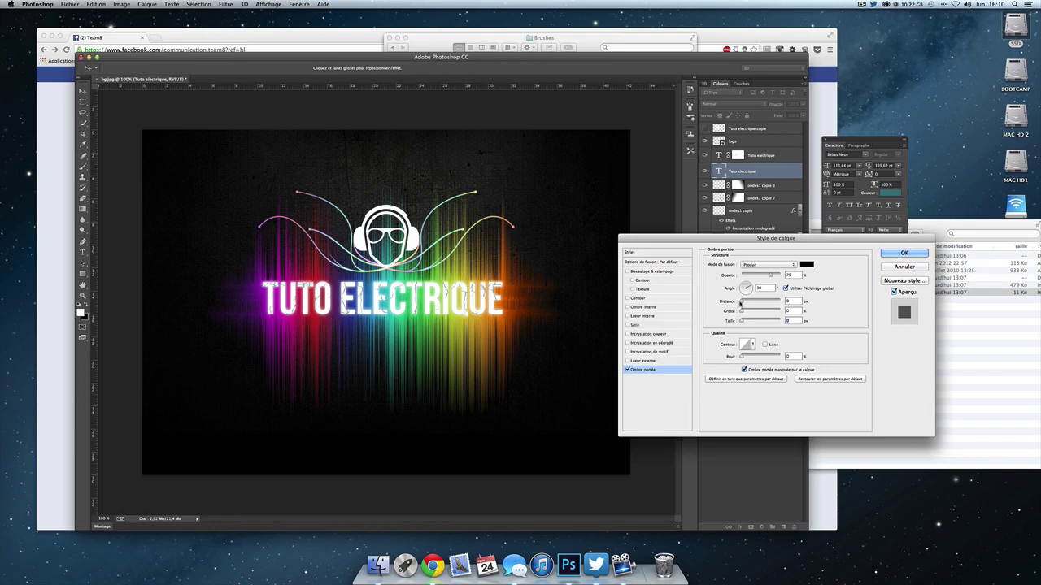
left_click_drag(742, 302, 743, 301)
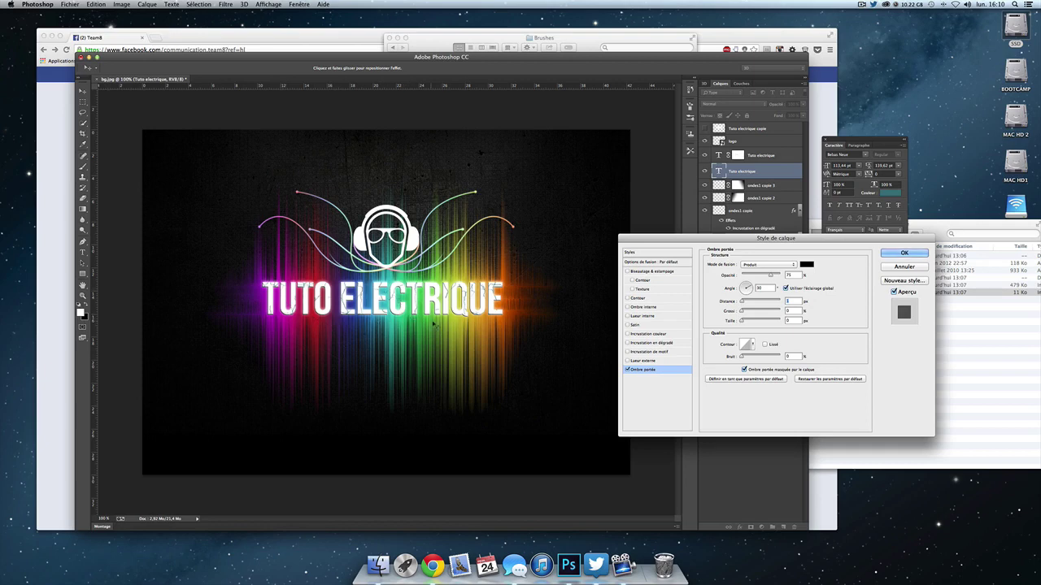
left_click(628, 369)
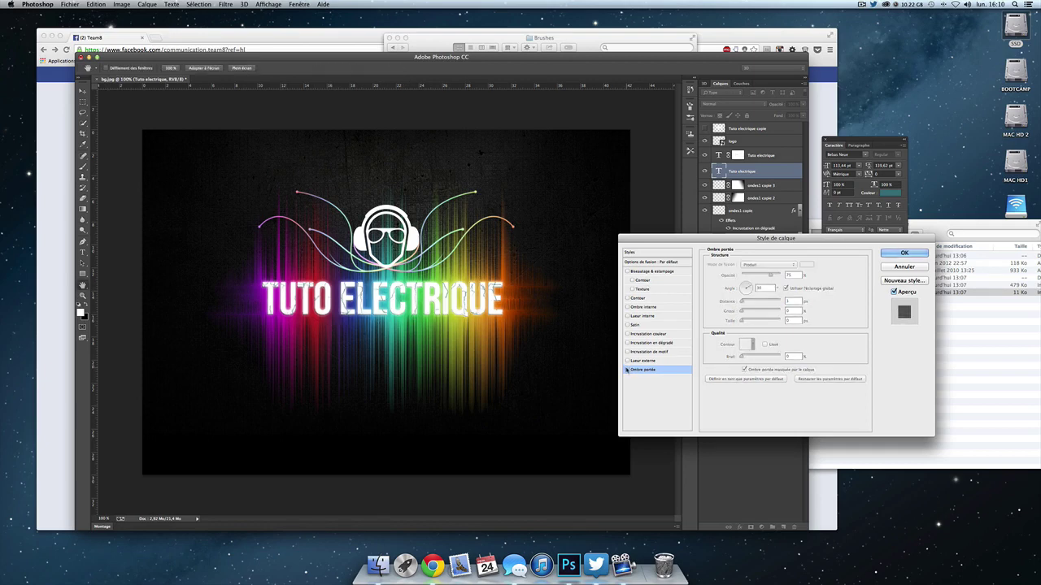
left_click(627, 369)
left_click(627, 369)
left_click(628, 370)
left_click(627, 369)
left_click(628, 370)
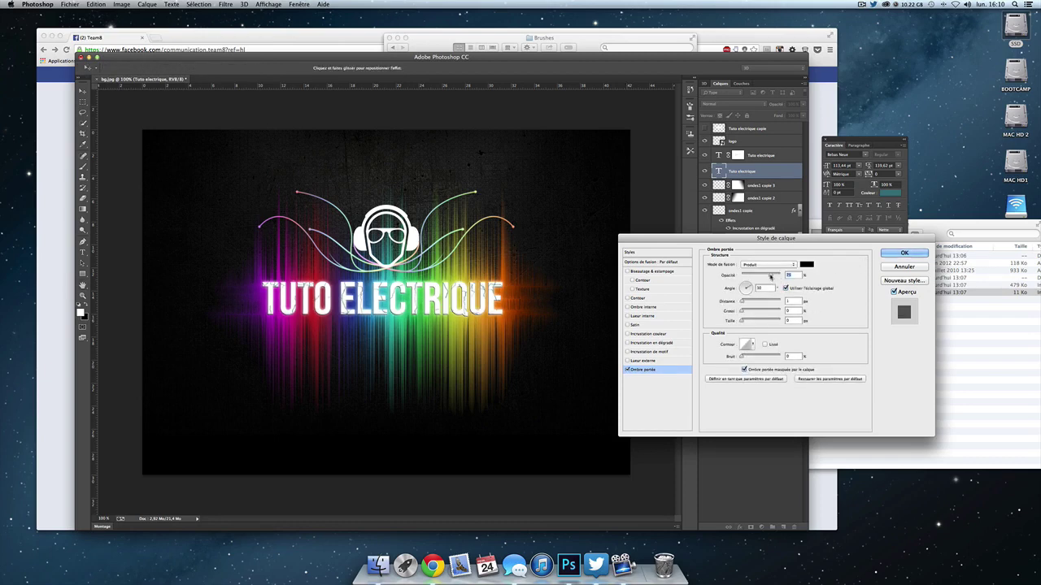
left_click_drag(771, 277, 763, 278)
key("Return")
Check layer visibility, then delete the title's layer mask and undo to keep it
left_click(705, 201)
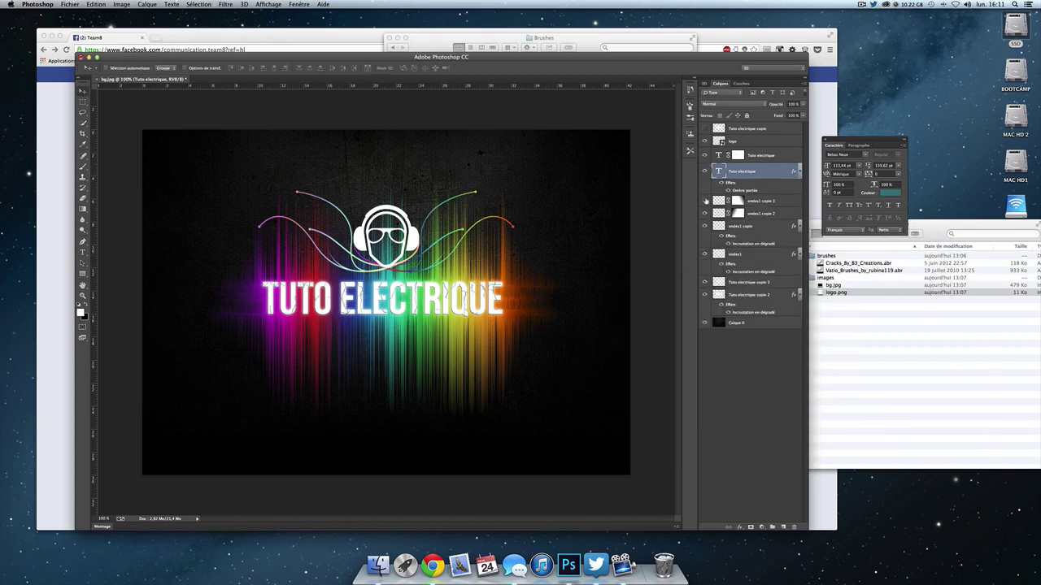
left_click(705, 201)
left_click(704, 155)
left_click(704, 155)
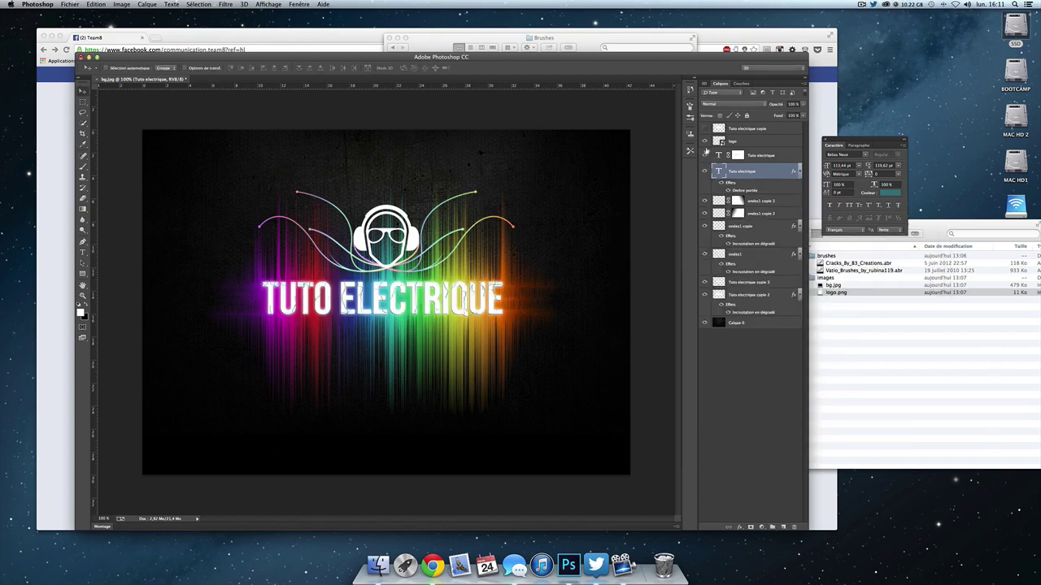
left_click(705, 141)
left_click(705, 140)
left_click(757, 156)
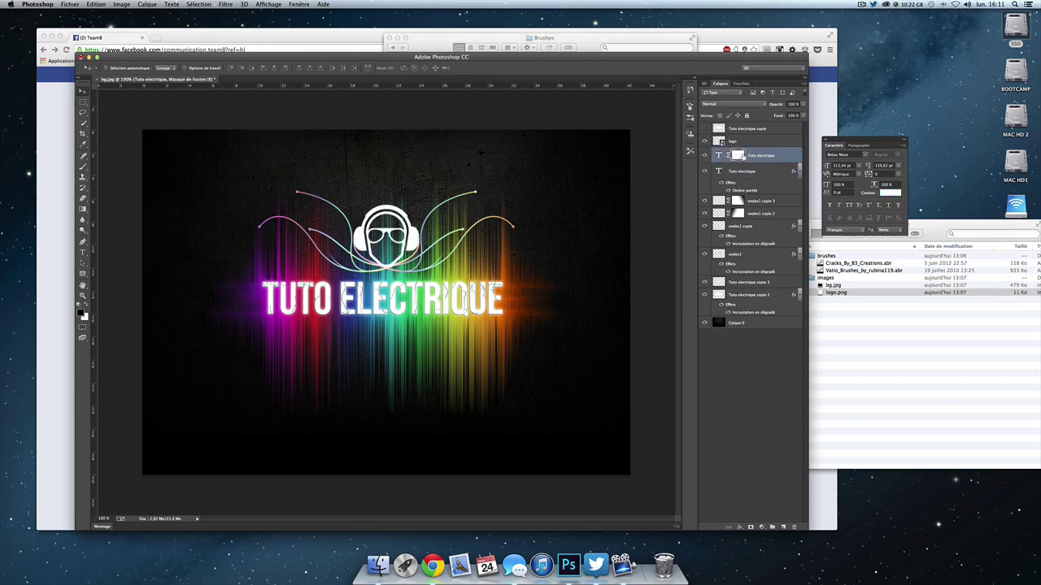
left_click_drag(737, 155, 793, 526)
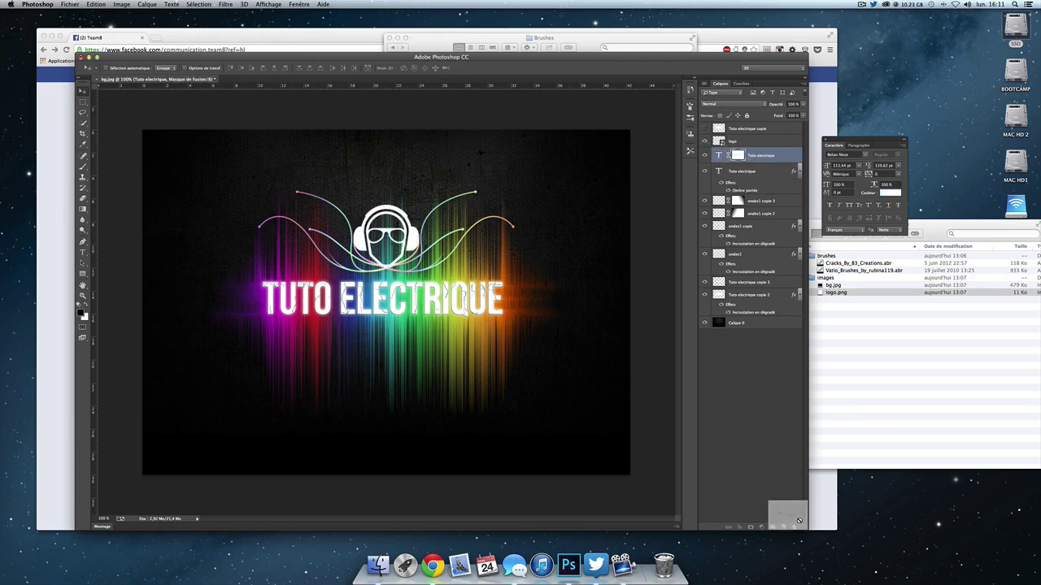
left_click(583, 184)
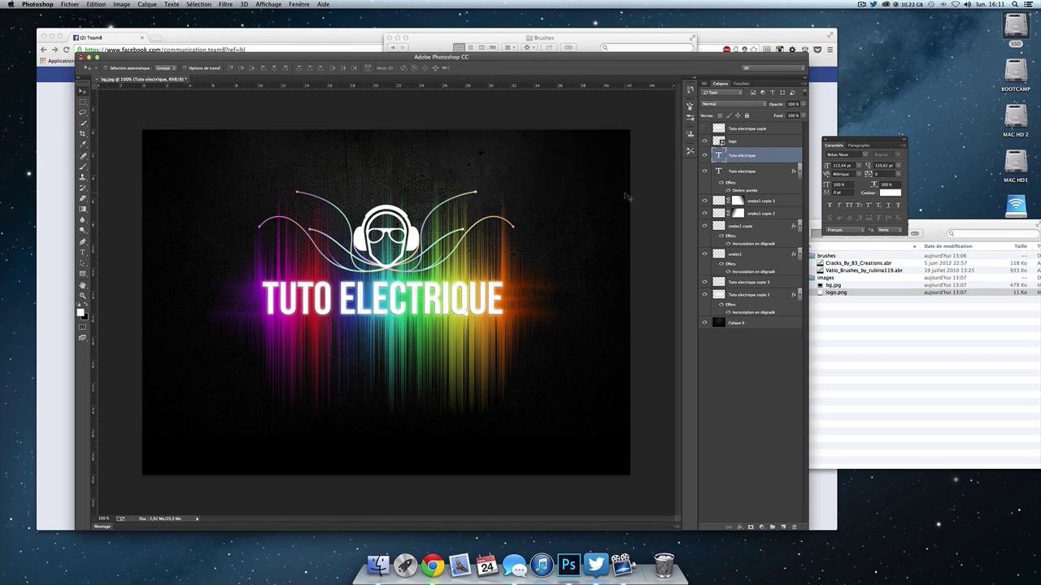
key("ctrl+z")
Set the teal text copy's layer opacity to 56% and reposition the Photoshop window
left_click(761, 172)
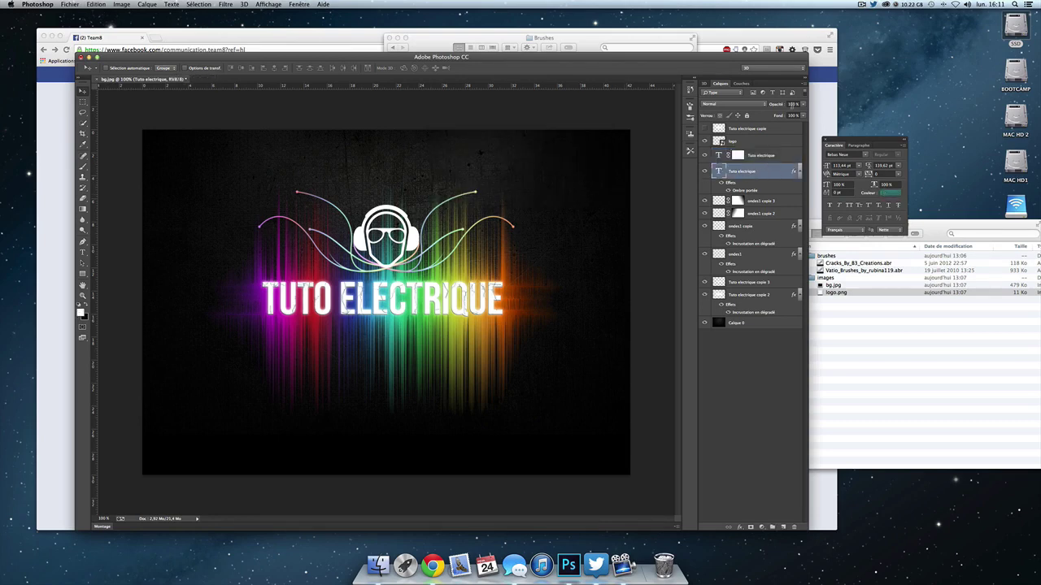
left_click_drag(790, 114, 784, 114)
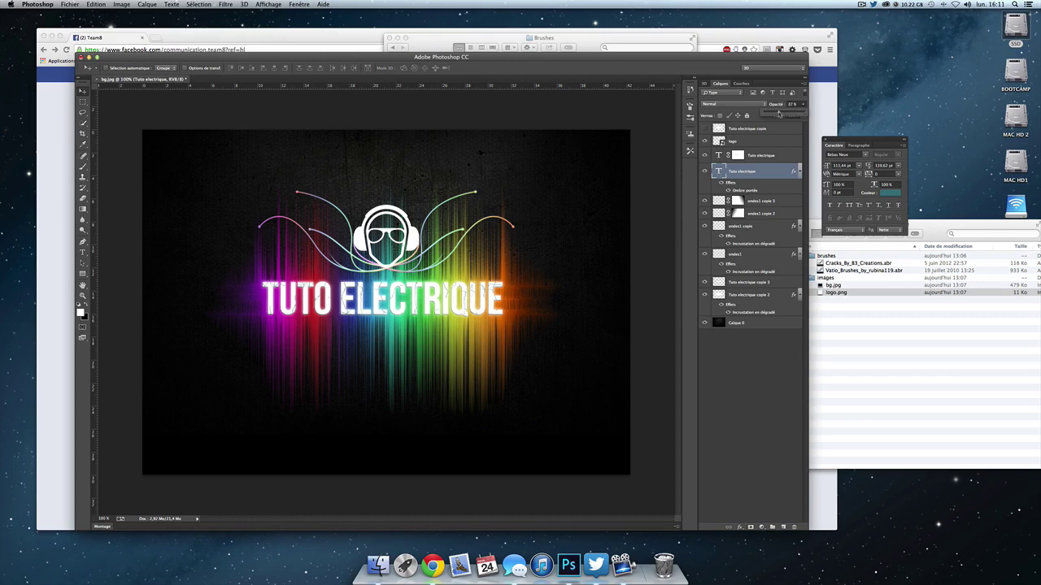
left_click(625, 174)
left_click(746, 362)
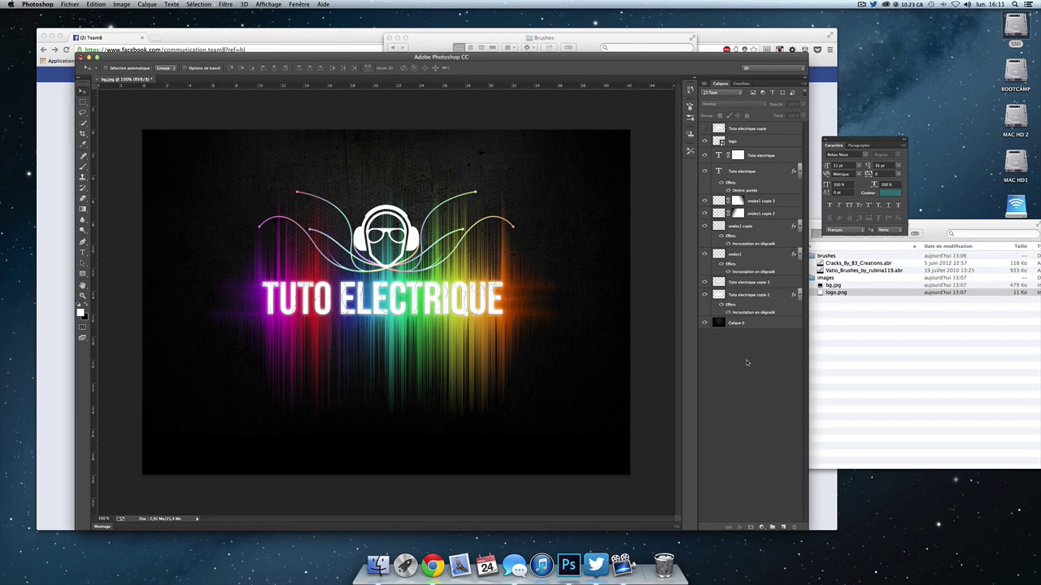
left_click_drag(549, 57, 586, 67)
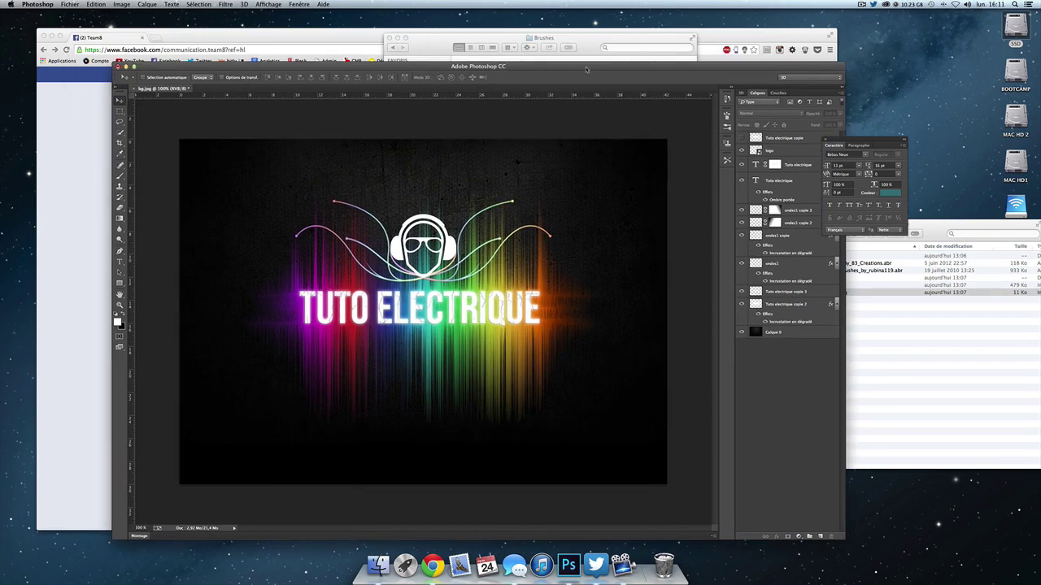